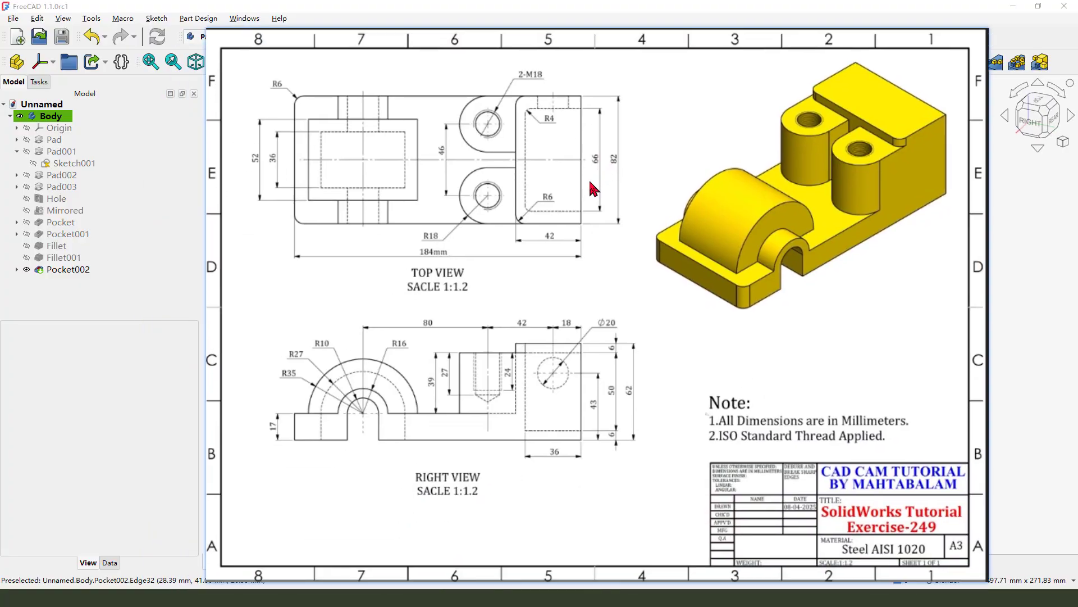
- Examine the reference drawing's stepped side profile, 82 mm width, concentric arch and two threaded bosses
drag(437, 85, 597, 106)
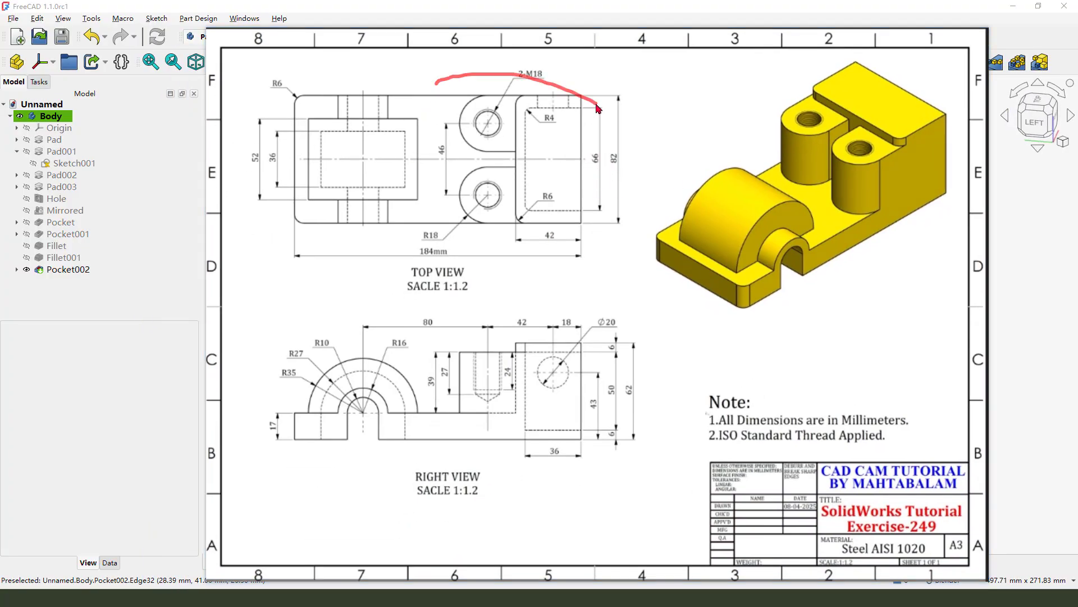
mouse_move(281, 73)
mouse_down()
mouse_move(601, 91)
mouse_move(596, 134)
mouse_up()
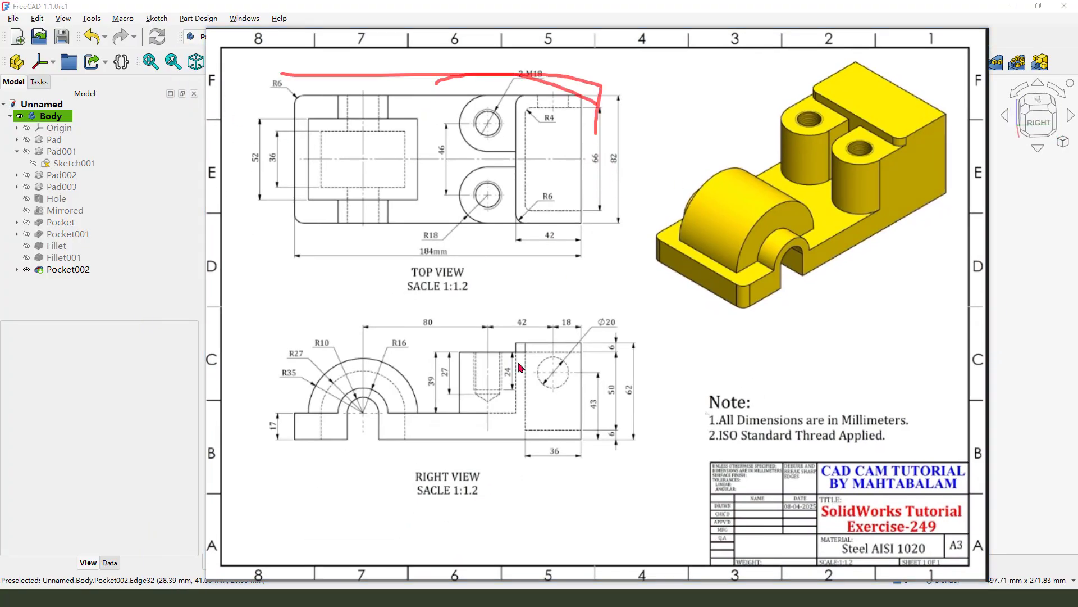
mouse_move(297, 407)
mouse_down()
mouse_move(454, 411)
mouse_move(512, 334)
mouse_move(587, 365)
mouse_move(587, 377)
mouse_up()
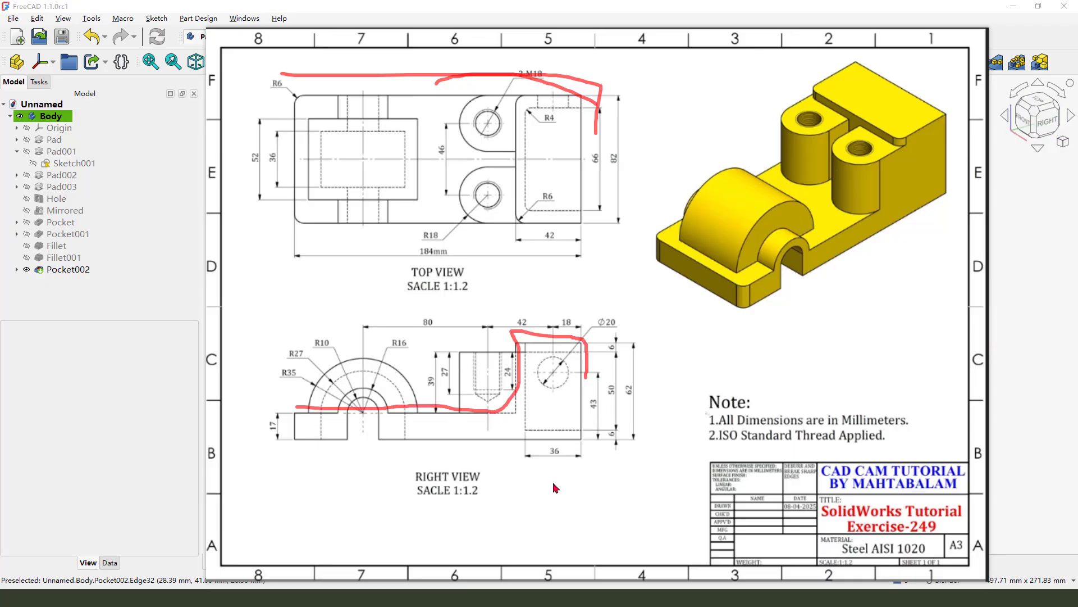
mouse_move(290, 411)
mouse_down()
mouse_move(291, 439)
mouse_move(578, 434)
mouse_move(541, 342)
mouse_move(504, 418)
mouse_move(291, 416)
mouse_up()
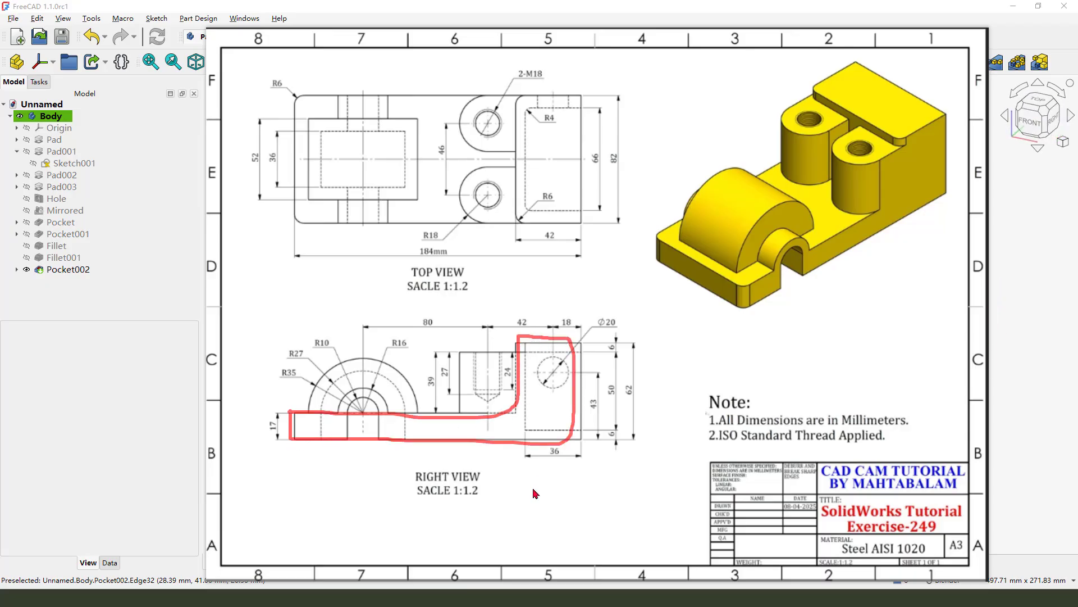
mouse_move(534, 492)
mouse_down()
mouse_move(505, 457)
mouse_move(534, 442)
mouse_up()
mouse_move(622, 150)
mouse_down()
mouse_move(611, 168)
mouse_move(625, 169)
mouse_up()
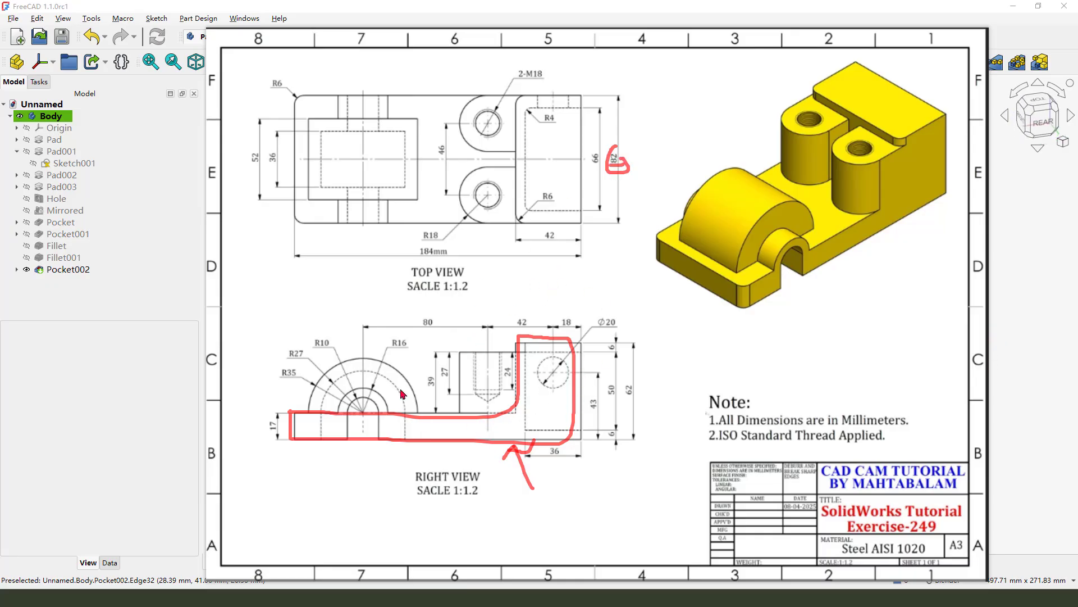
key(e)
mouse_move(366, 339)
mouse_down()
mouse_move(311, 368)
mouse_move(409, 371)
mouse_move(368, 349)
mouse_up()
mouse_move(369, 302)
mouse_down()
mouse_move(345, 327)
mouse_move(364, 325)
mouse_move(347, 332)
mouse_up()
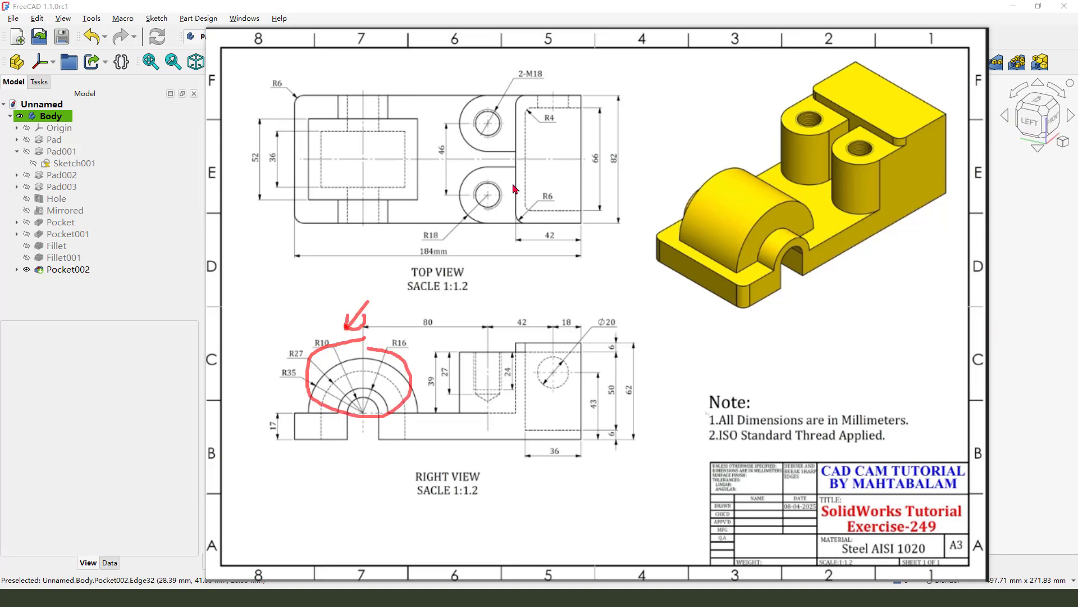
mouse_move(514, 187)
mouse_down()
mouse_move(466, 173)
mouse_move(505, 206)
mouse_move(511, 181)
mouse_up()
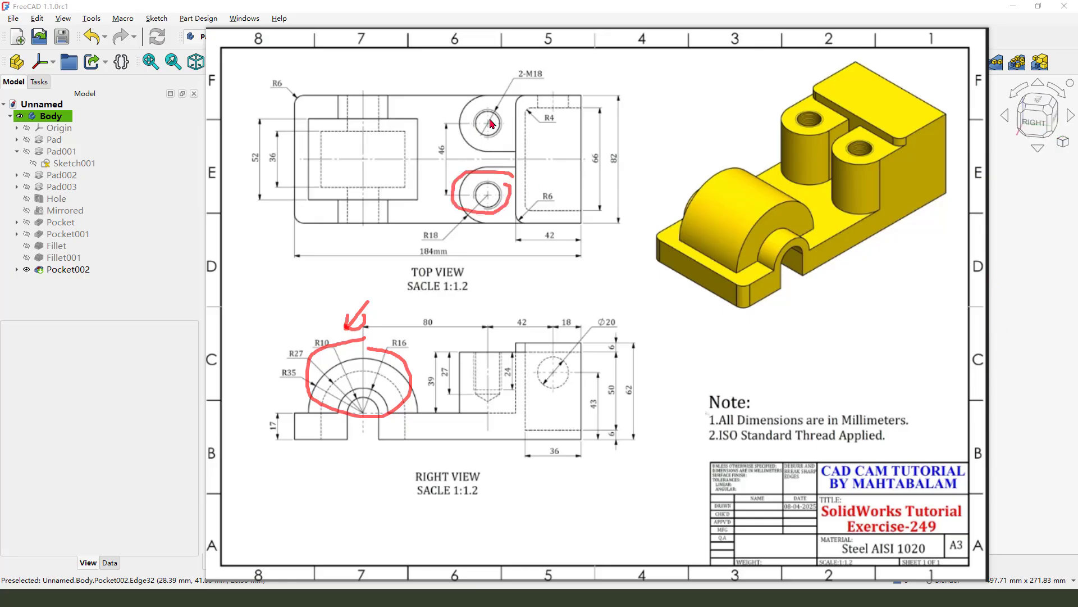
drag(493, 106, 481, 132)
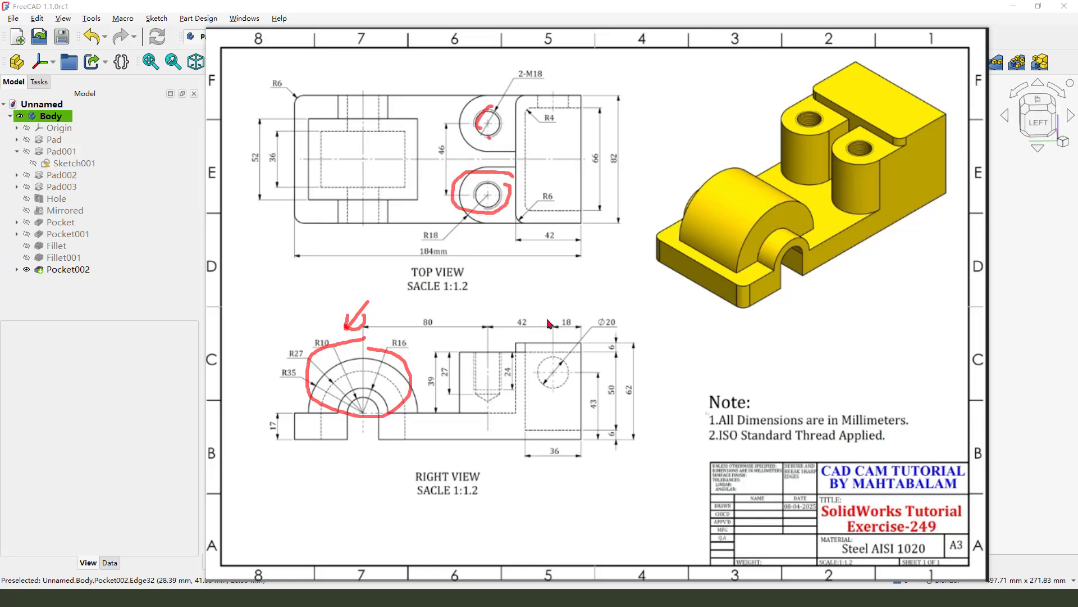
key(Escape)
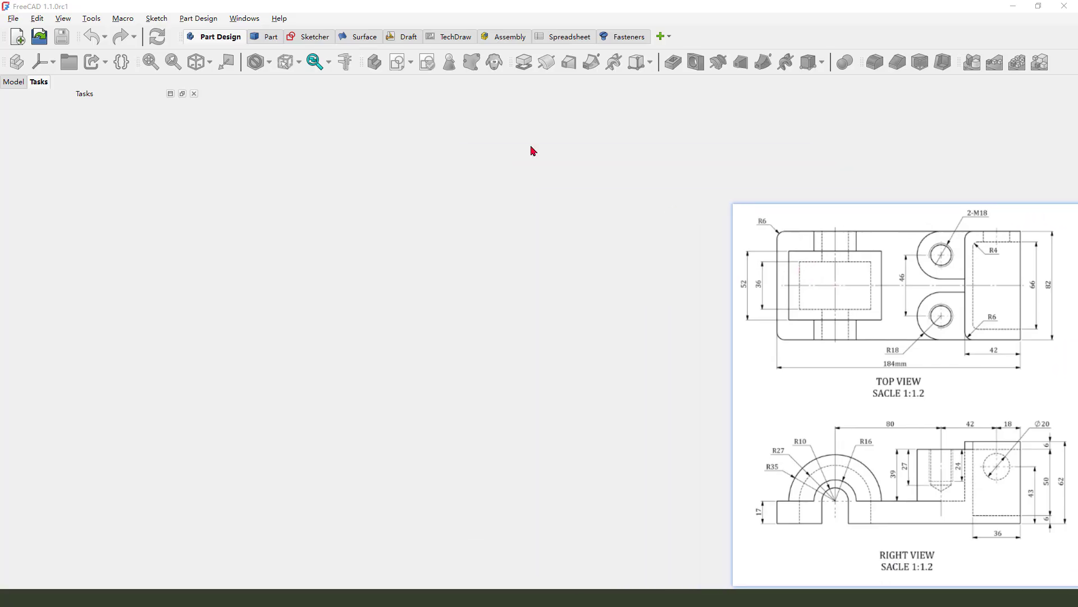
- Create a new document and start a sketch on the XZ plane
click(18, 38)
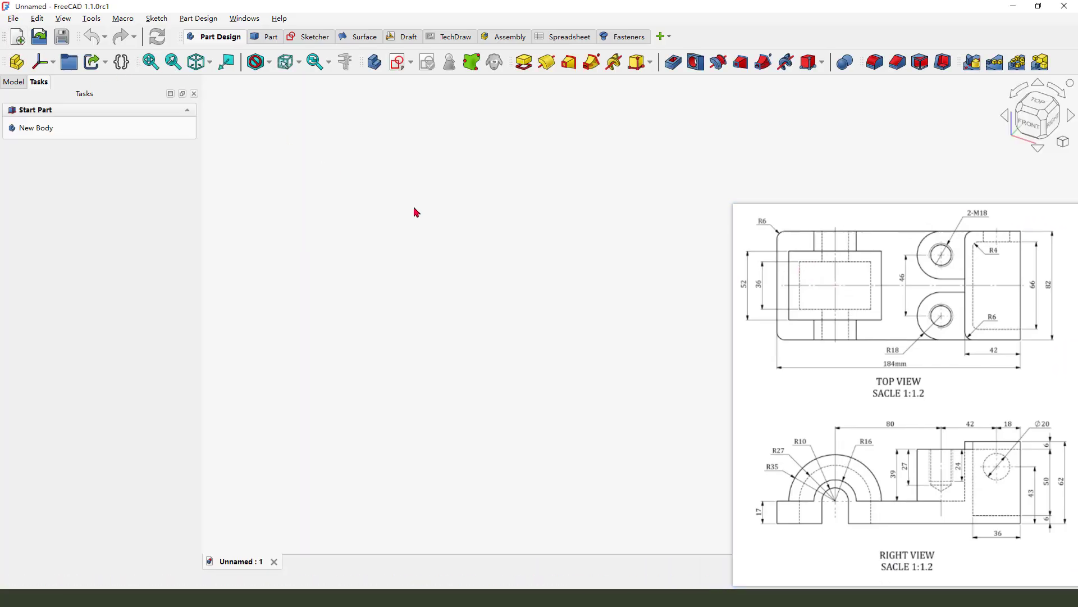
click(398, 63)
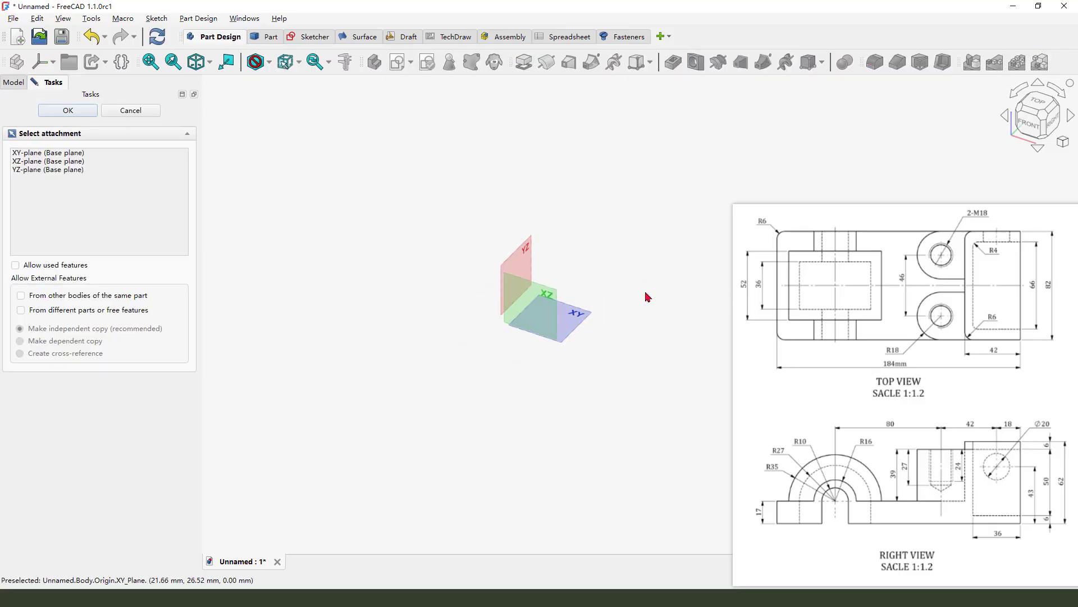
mouse_move(766, 499)
mouse_down()
mouse_move(973, 496)
mouse_move(967, 449)
mouse_move(1027, 445)
mouse_move(1014, 528)
mouse_move(785, 508)
mouse_move(784, 490)
mouse_up()
mouse_move(557, 278)
mouse_down()
mouse_move(561, 307)
mouse_move(567, 283)
mouse_move(569, 296)
mouse_up()
key(Escape)
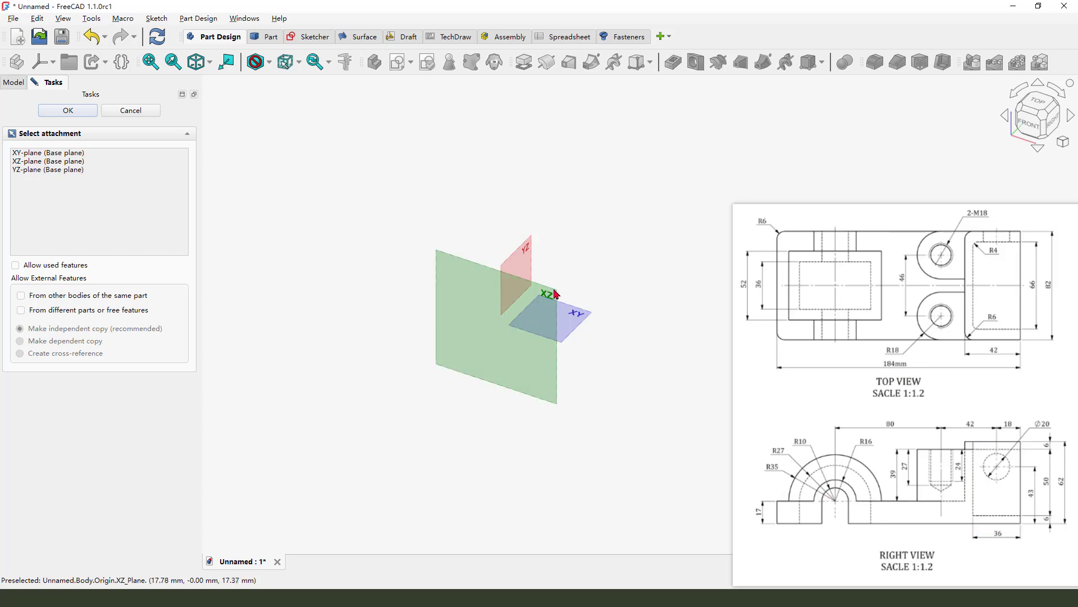
click(594, 295)
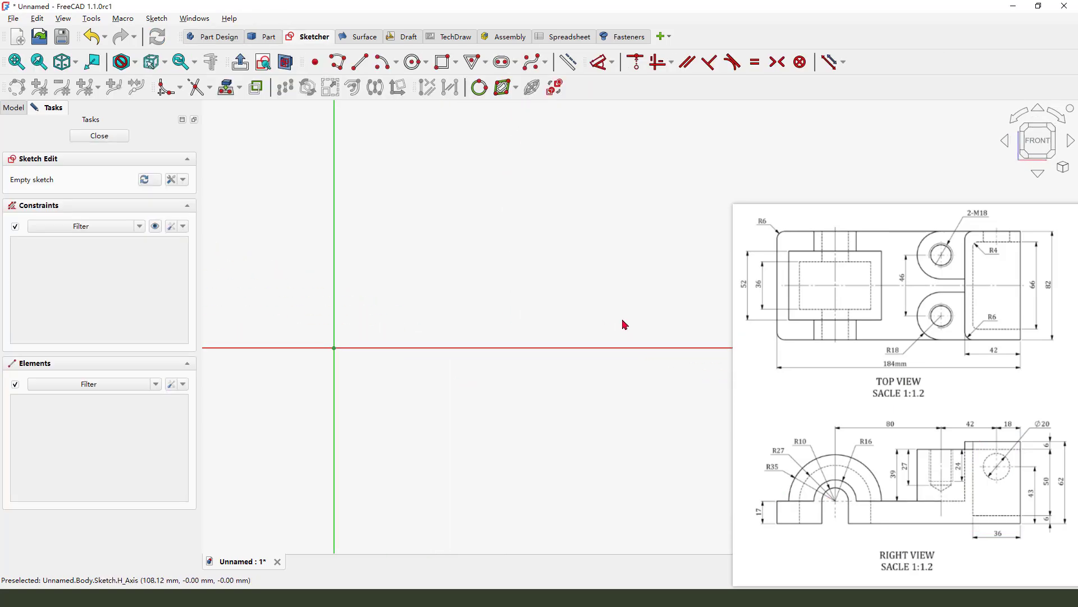
- Draw a closed L-shaped polyline from the origin, about 144.5 mm long, with a raised block about 44 mm wide at the far end
click(338, 62)
click(334, 348)
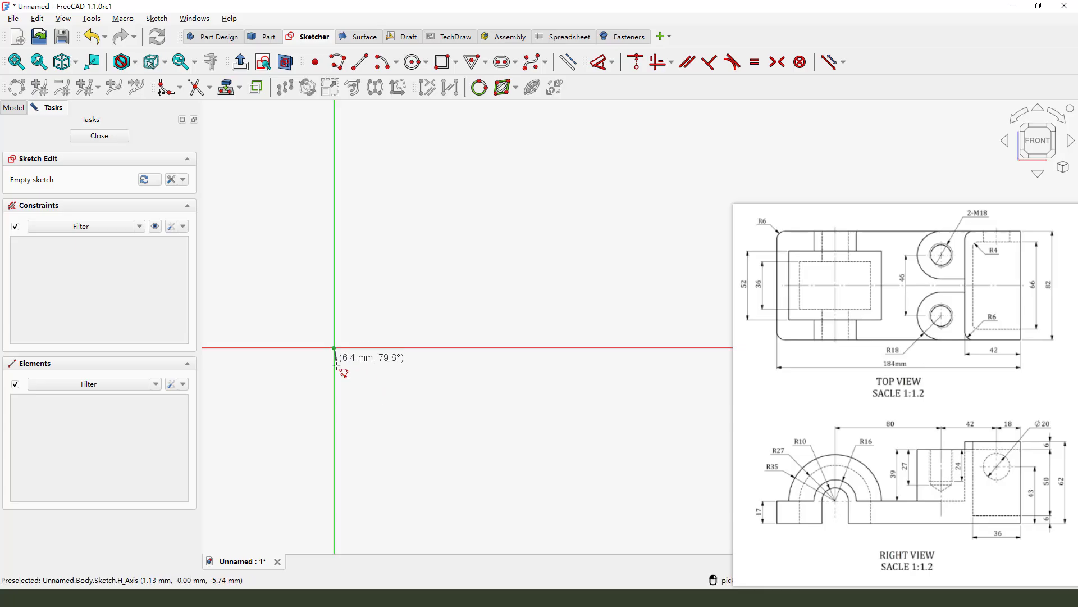
click(629, 348)
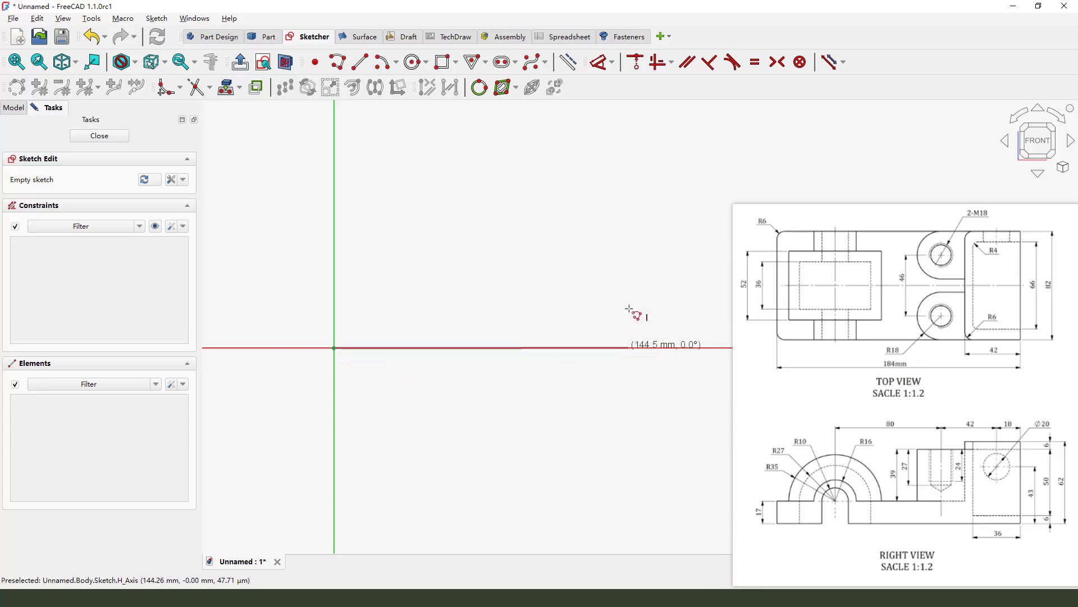
click(629, 233)
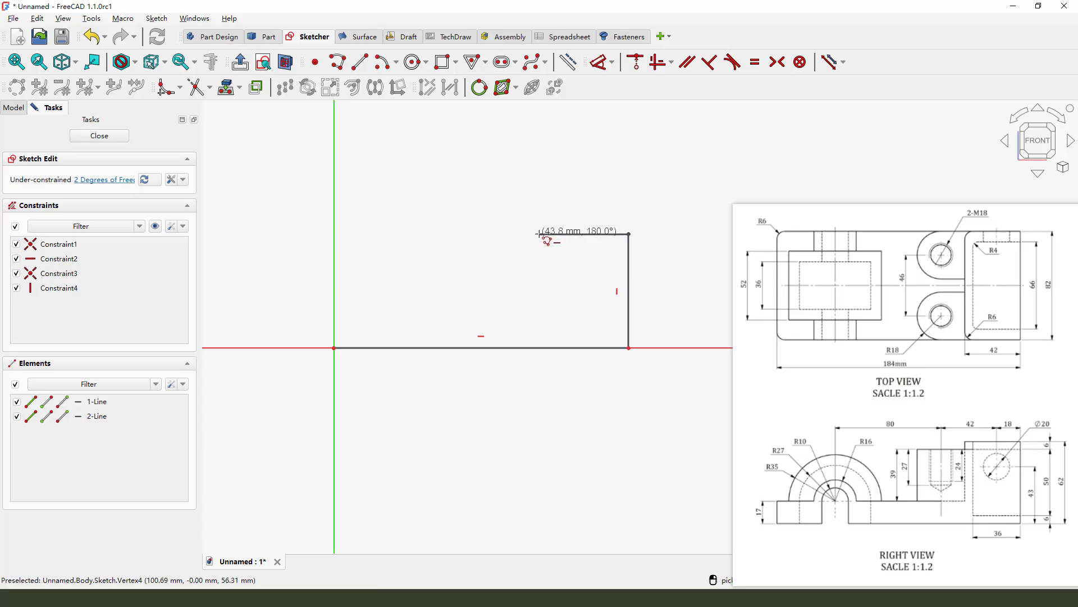
click(540, 234)
click(539, 317)
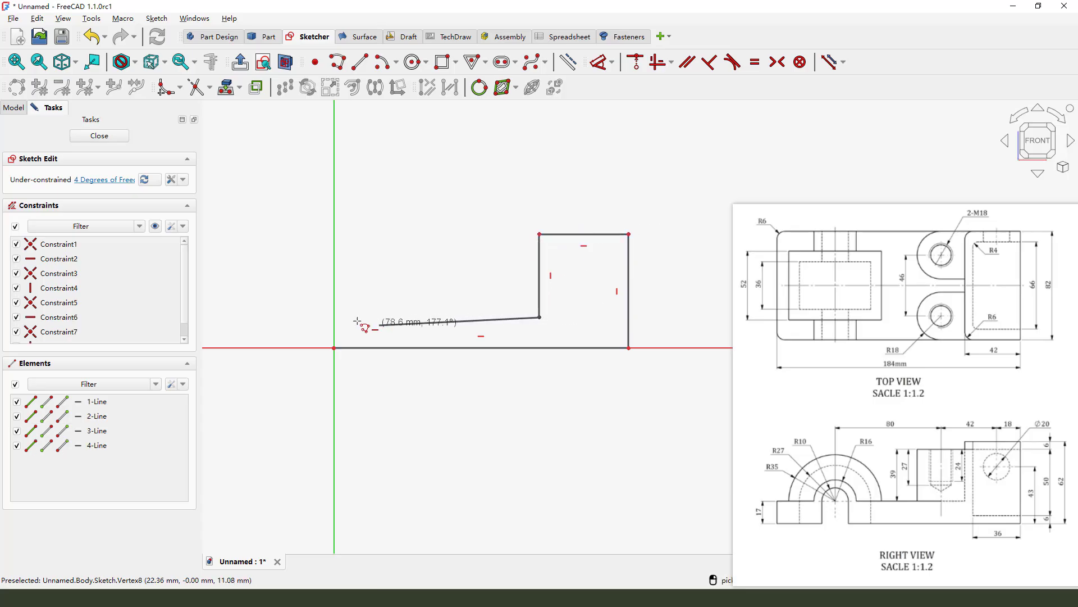
click(334, 317)
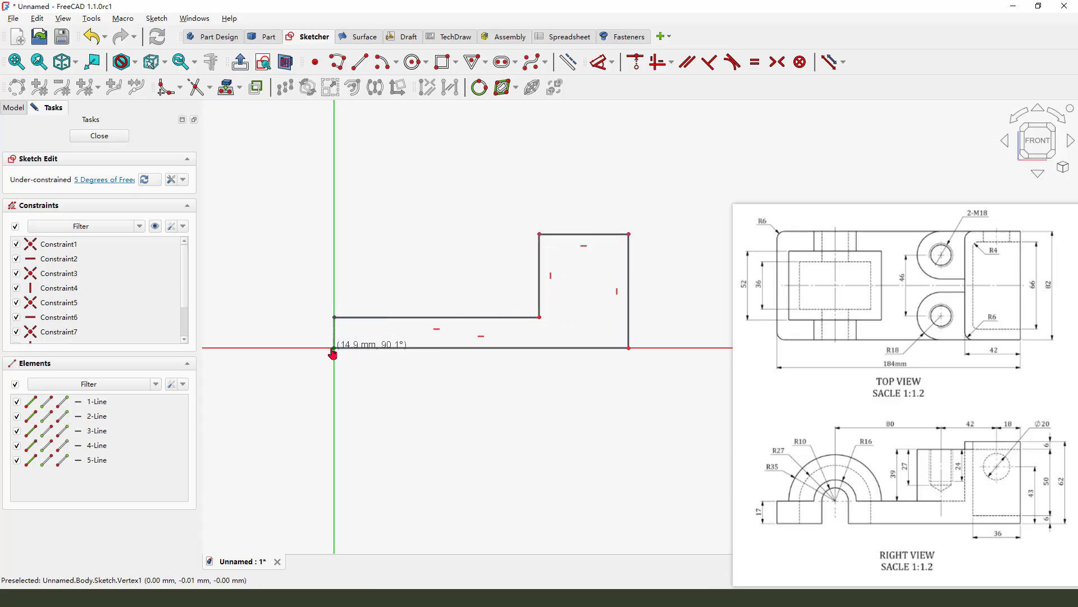
click(334, 348)
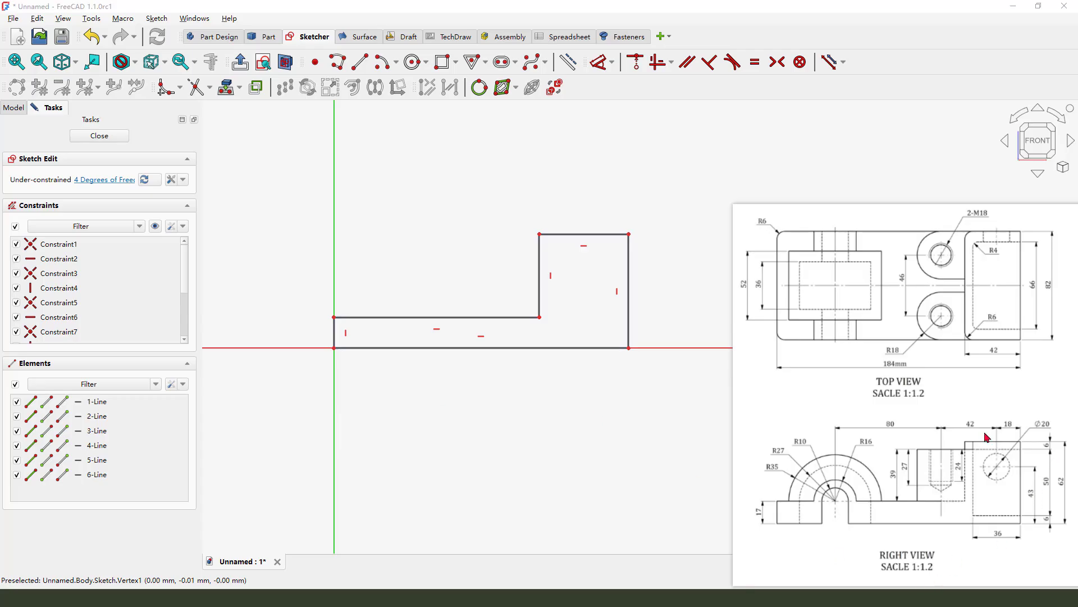
- Dimension the profile's bottom edge to 184 mm
mouse_move(895, 361)
mouse_down()
mouse_move(902, 386)
mouse_move(903, 368)
mouse_up()
click(600, 62)
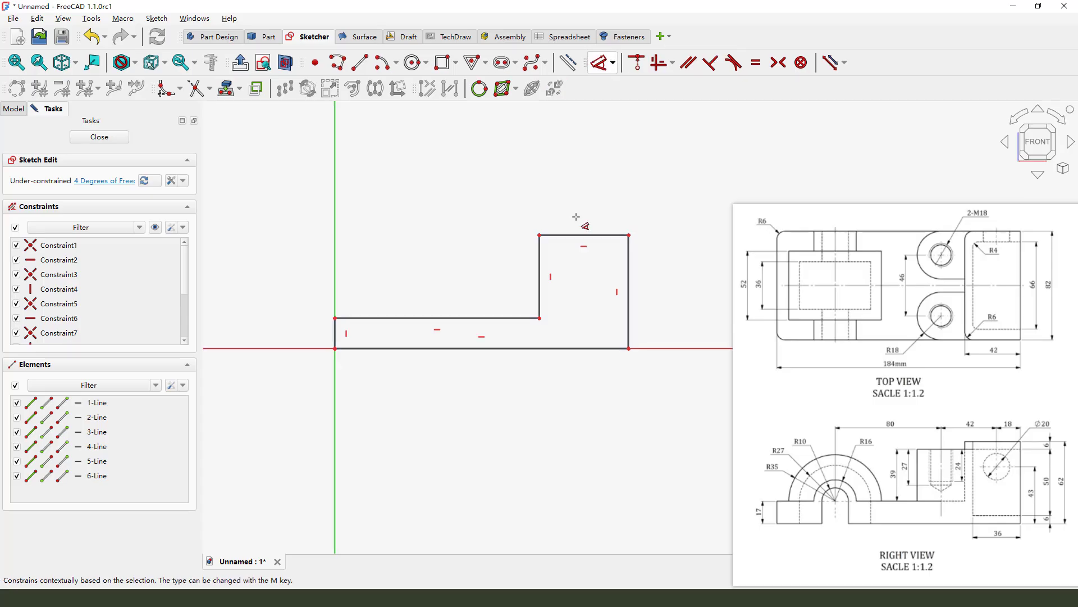
click(526, 349)
click(500, 389)
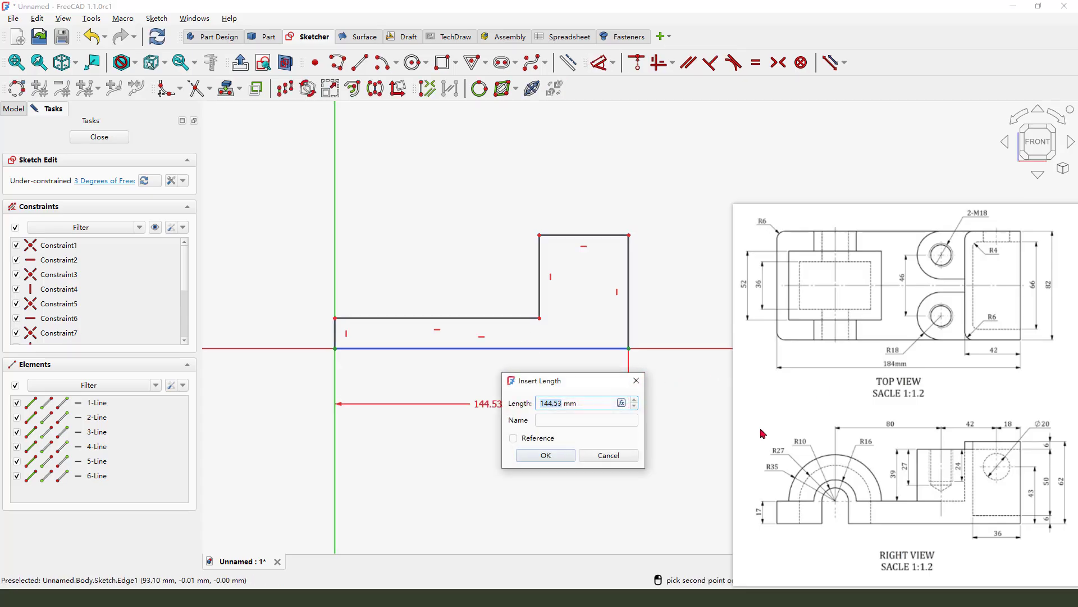
text(1)
key(Return)
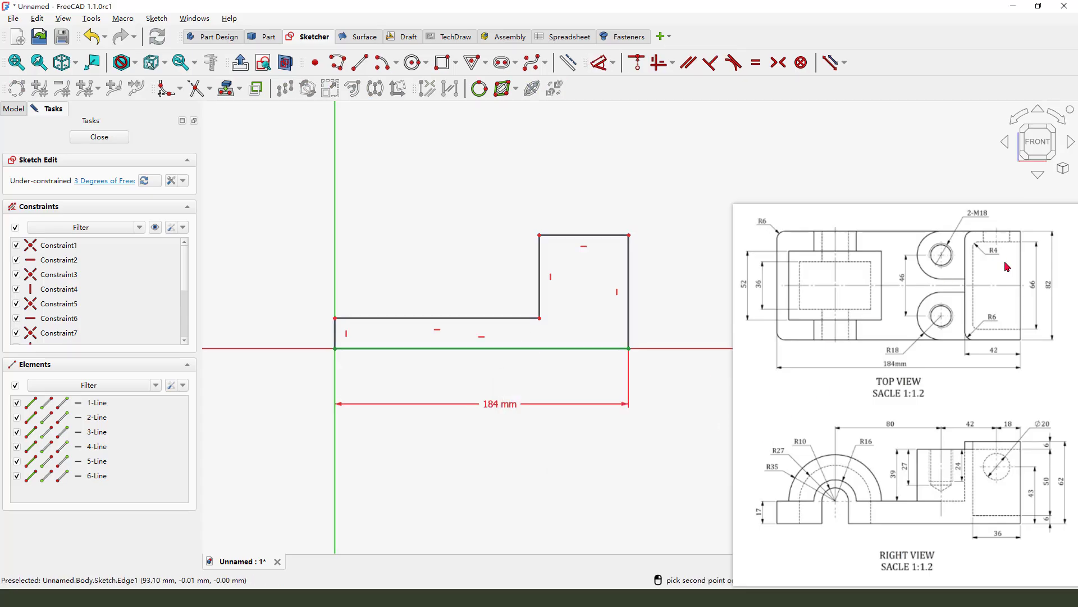
- Dimension the raised block's outer vertical edge to 62 mm and its top edge to 42 mm
click(629, 274)
click(649, 294)
text(62)
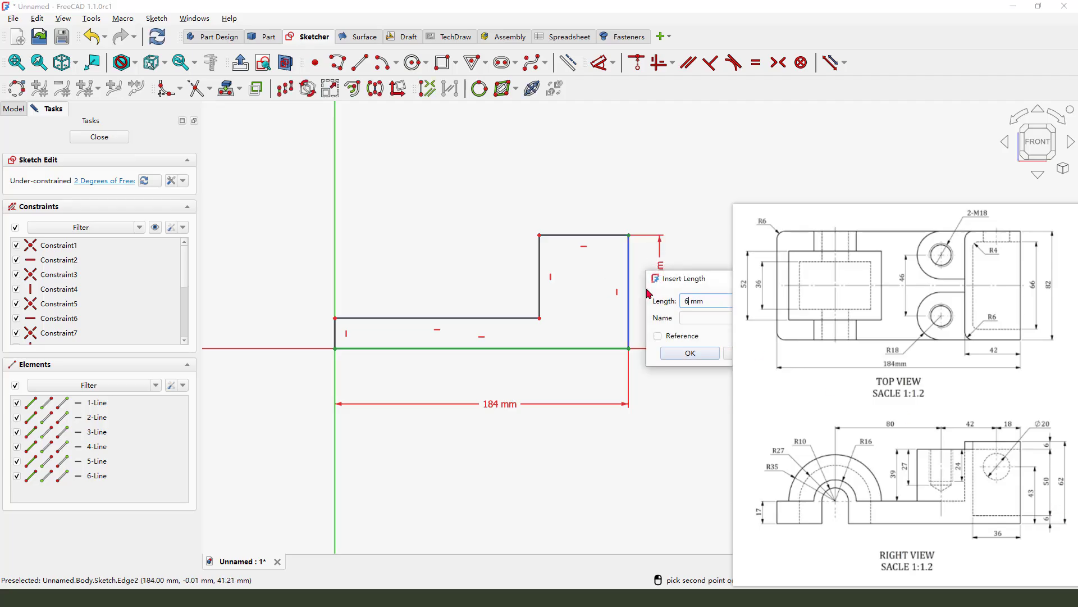
key(Return)
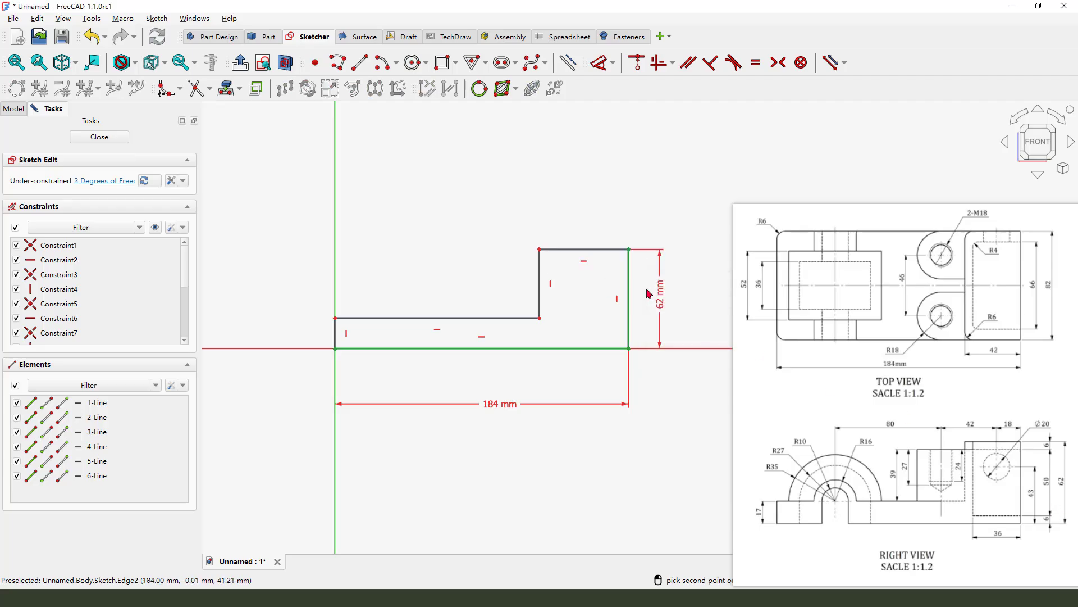
click(600, 248)
click(579, 194)
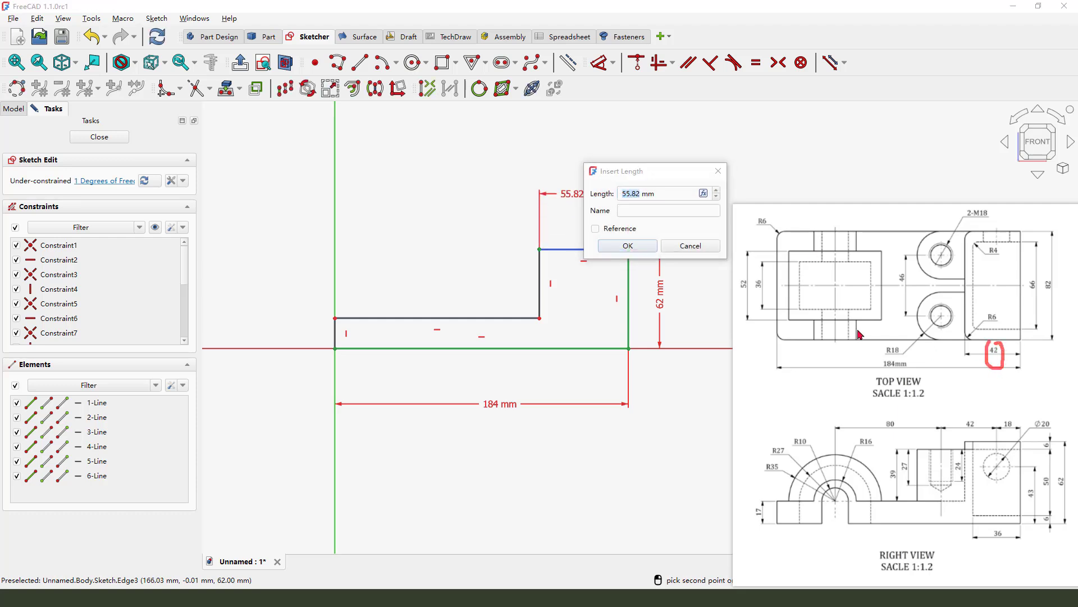
text(42)
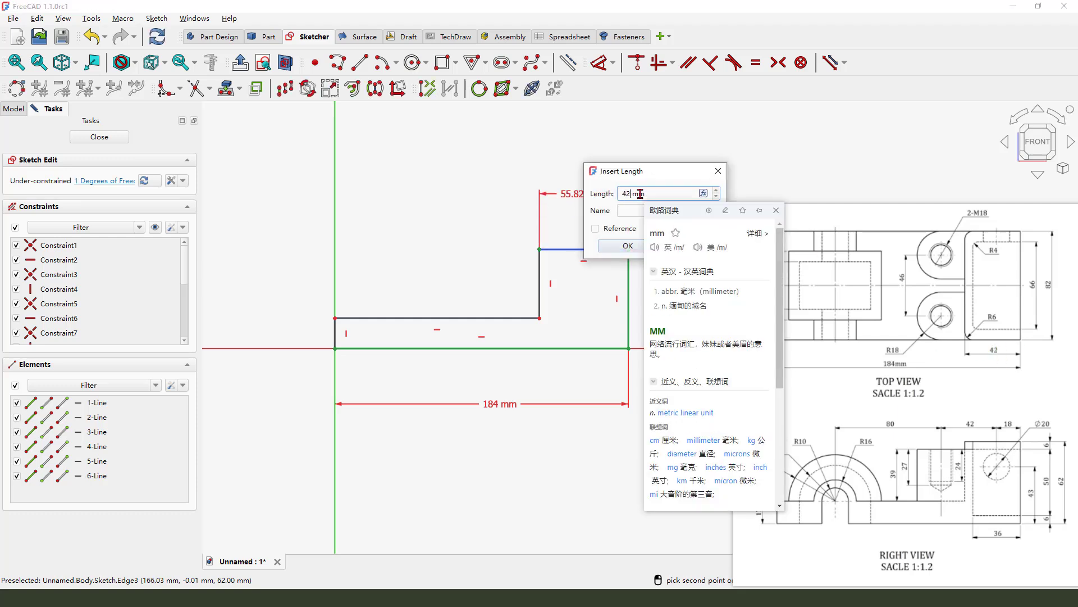
click(625, 247)
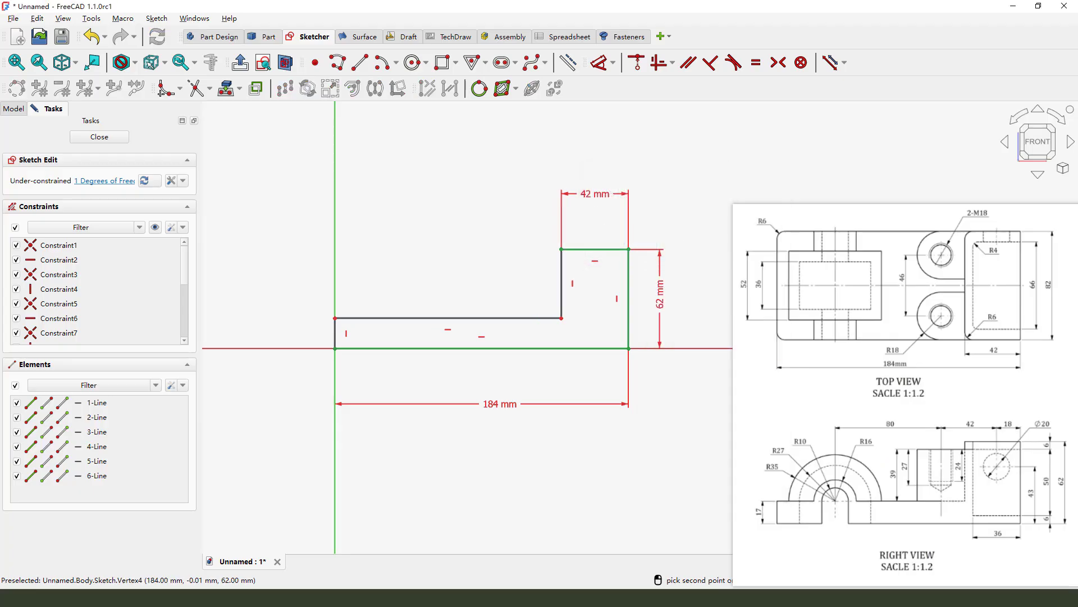
right_click(907, 597)
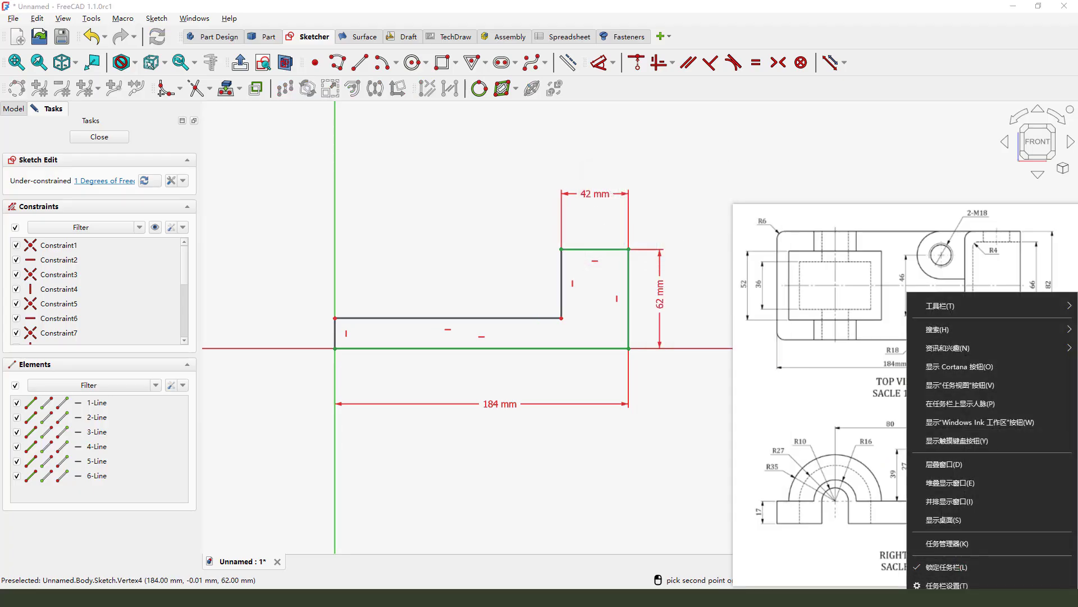
click(953, 575)
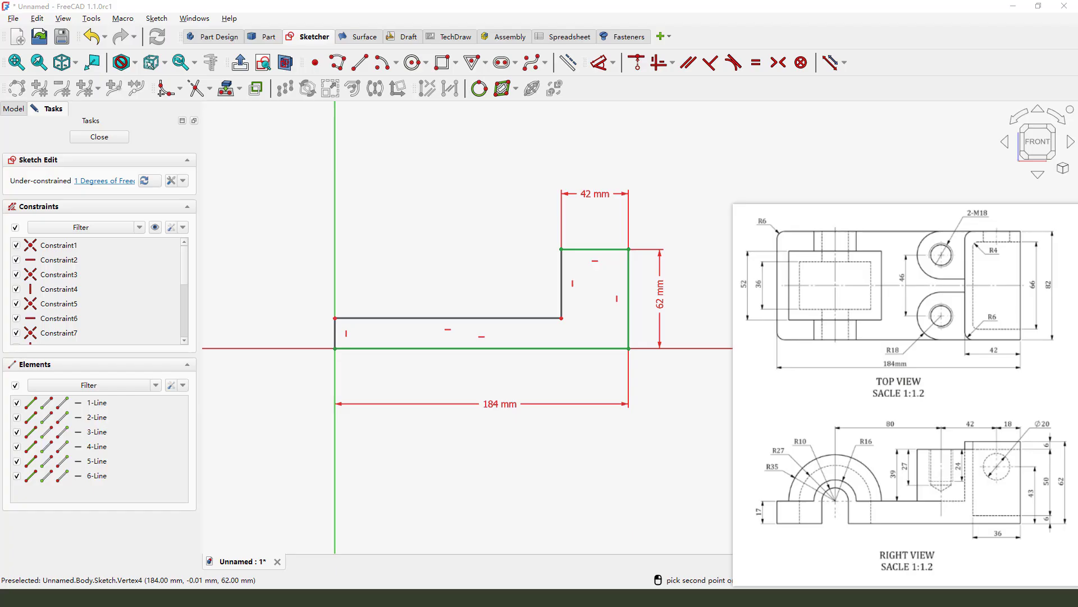
right_click(908, 598)
key(Escape)
- Move the reference drawing aside, quit the background pop-up dictionary program, and put the drawing back
mouse_move(942, 514)
mouse_down()
mouse_move(924, 361)
mouse_move(934, 392)
mouse_move(927, 462)
mouse_move(925, 415)
mouse_up()
right_click(949, 597)
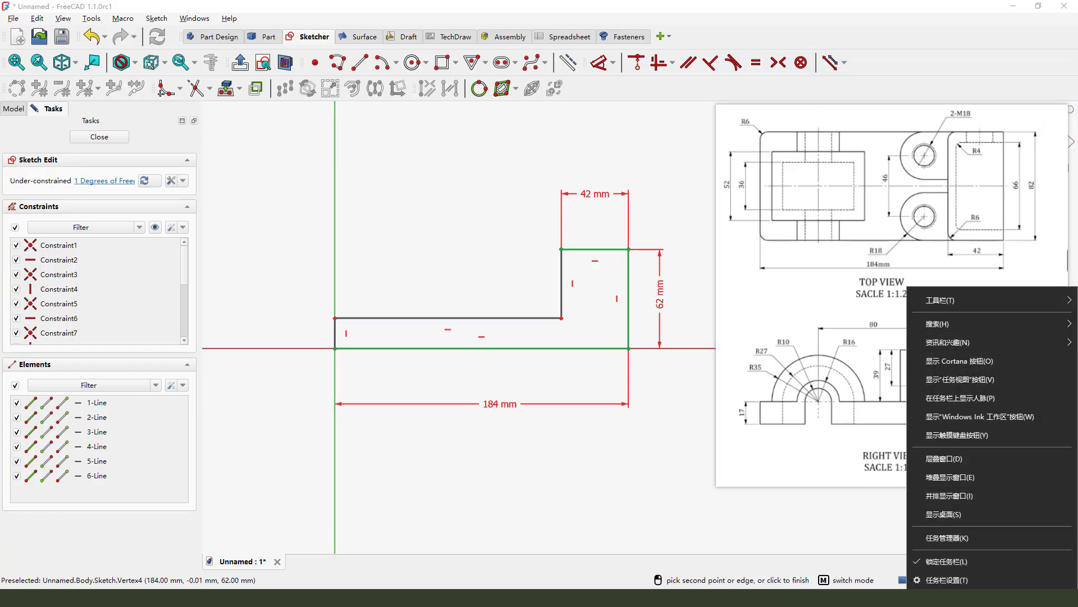
click(943, 597)
right_click(958, 557)
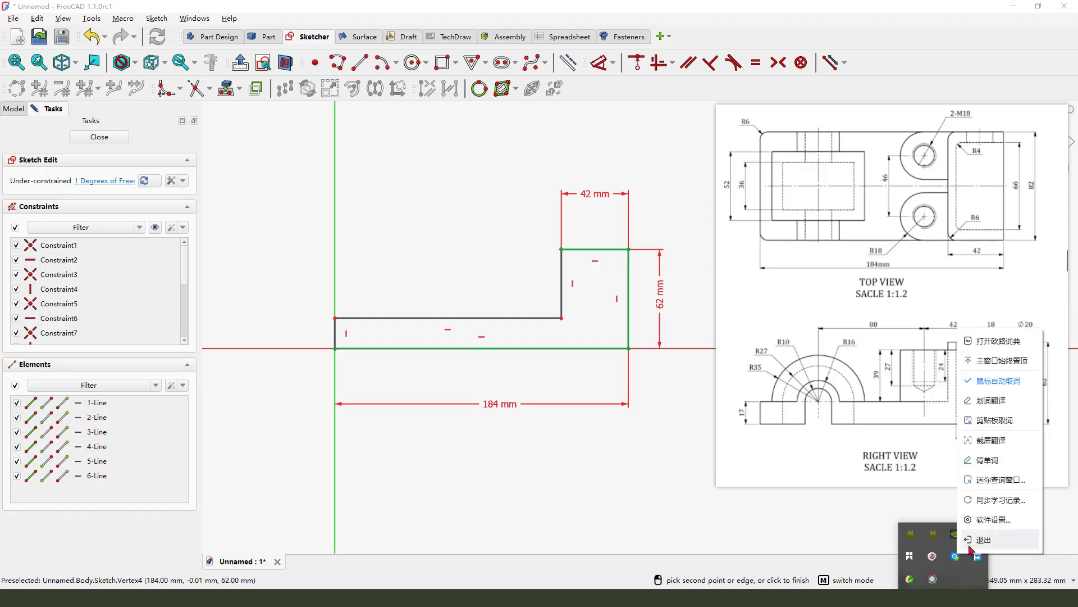
click(972, 543)
drag(968, 559, 903, 580)
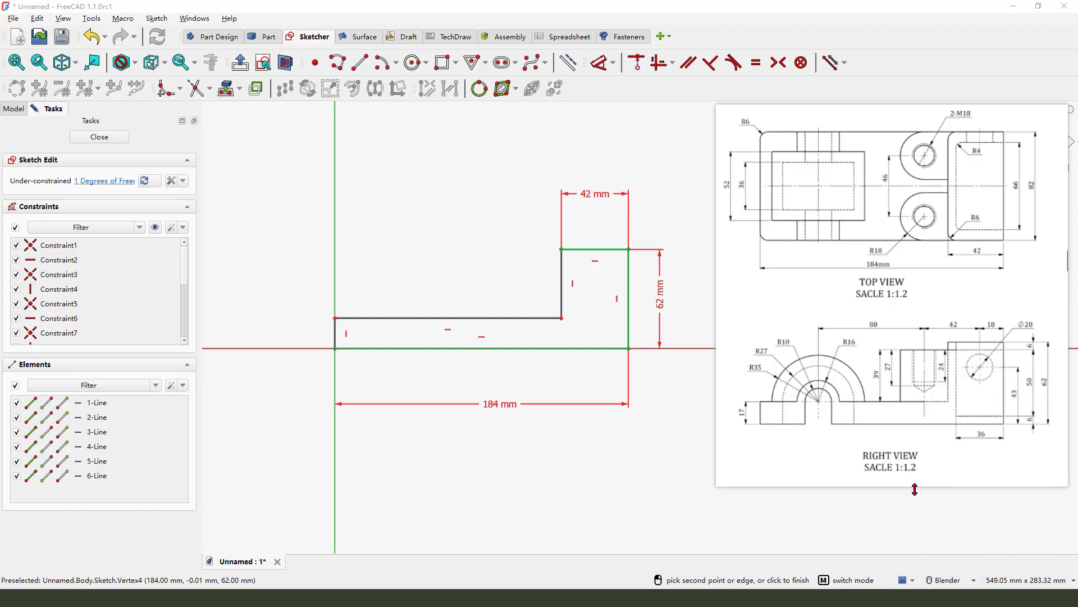
drag(913, 462, 931, 559)
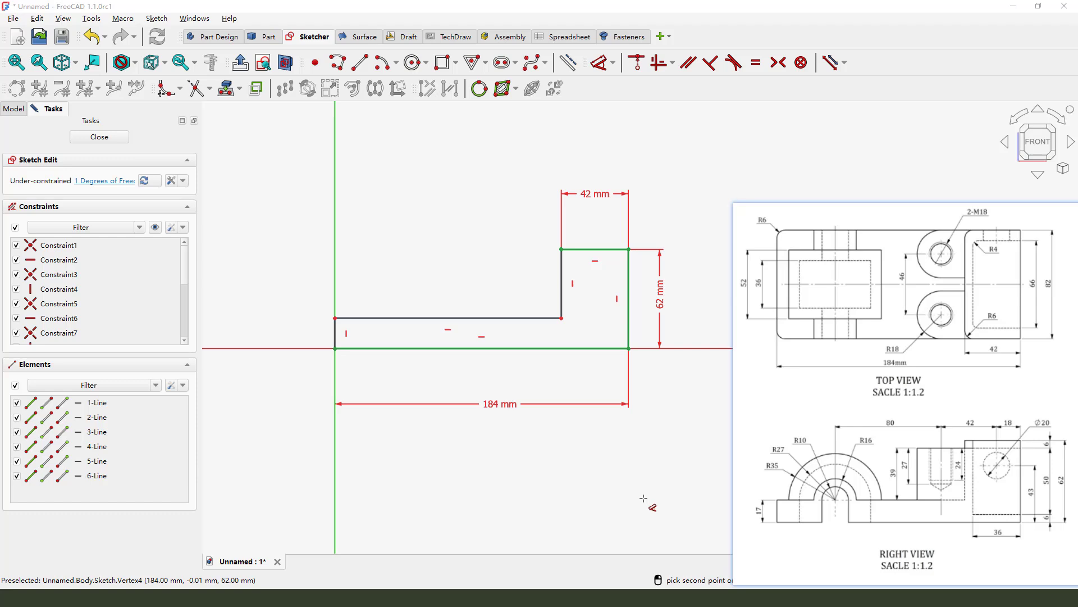
- Dimension the short vertical edge at the origin to 17 mm
click(332, 328)
click(309, 315)
text(17)
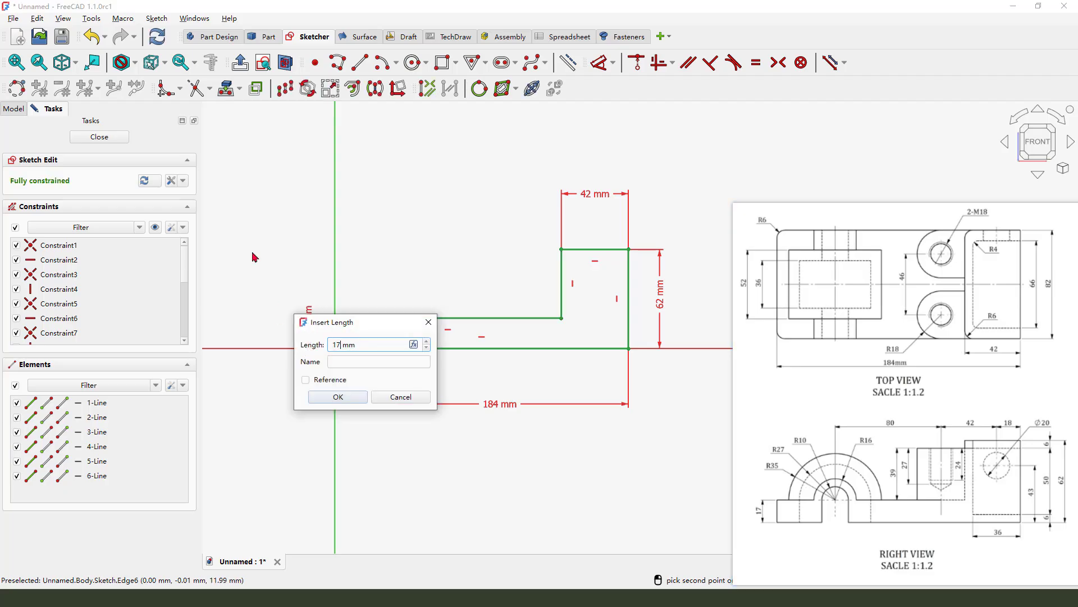
key(Return)
drag(475, 265, 500, 247)
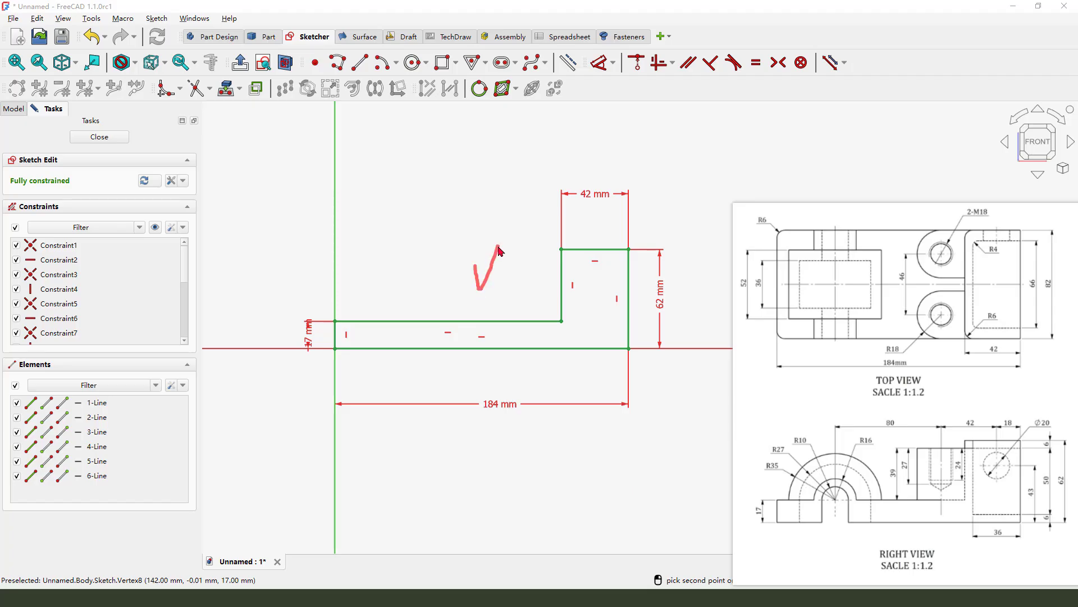
- Finish editing the L-shaped base profile sketch and return to the 3D view
drag(3, 191, 97, 188)
click(102, 141)
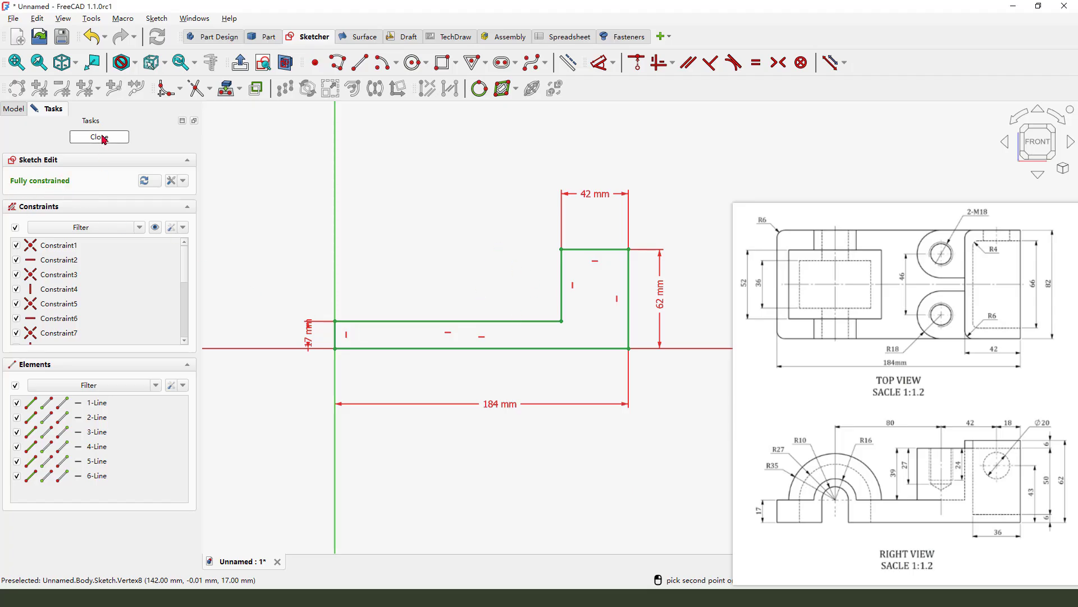
scroll(329, 272, down, 4)
scroll(493, 225, up, 3)
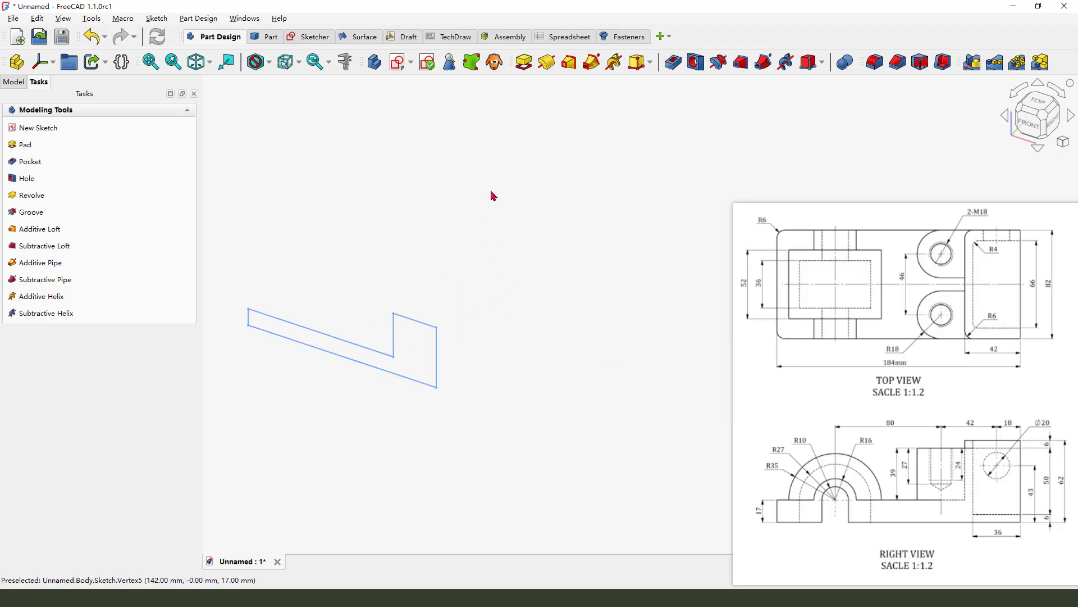
- Pad the L-shaped profile symmetrically about its sketch plane to a length of 82 mm
mouse_move(498, 105)
mouse_down()
mouse_move(530, 72)
mouse_move(541, 90)
mouse_up()
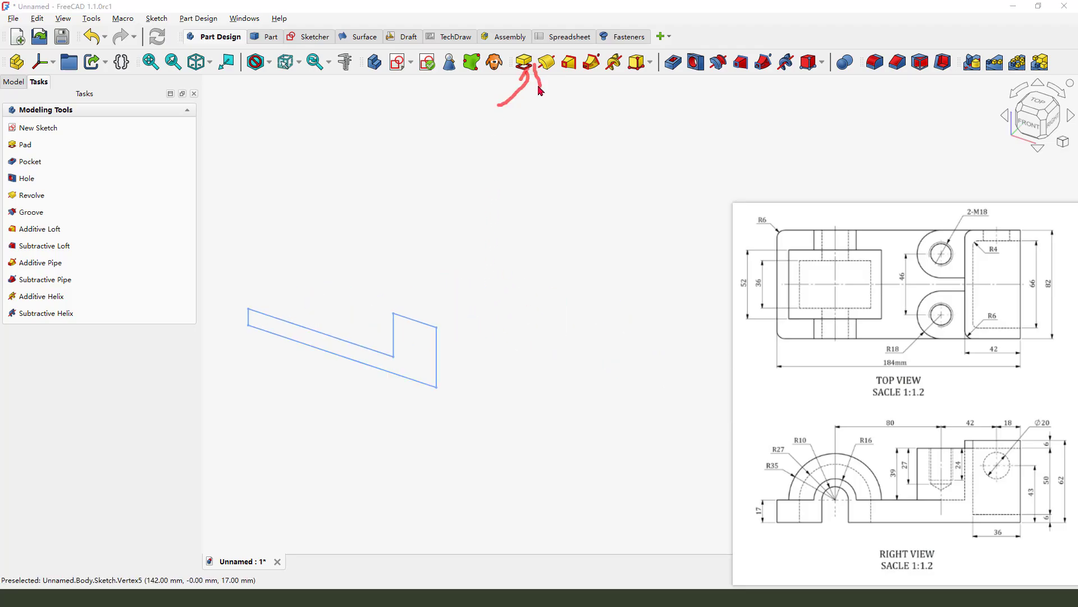
click(524, 64)
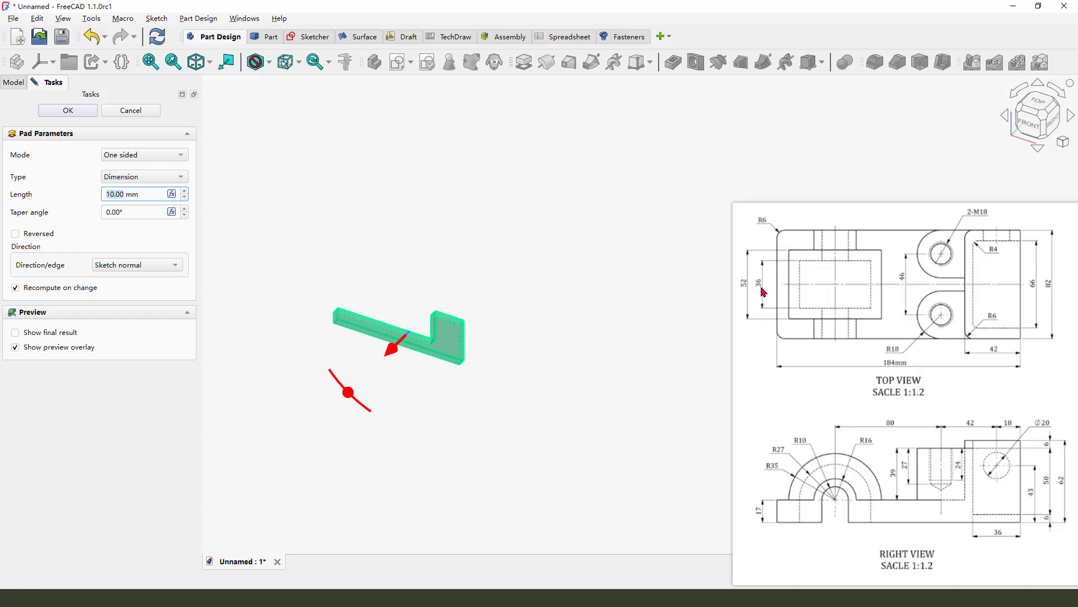
mouse_move(1048, 276)
mouse_down()
mouse_move(1061, 280)
mouse_move(1043, 304)
mouse_up()
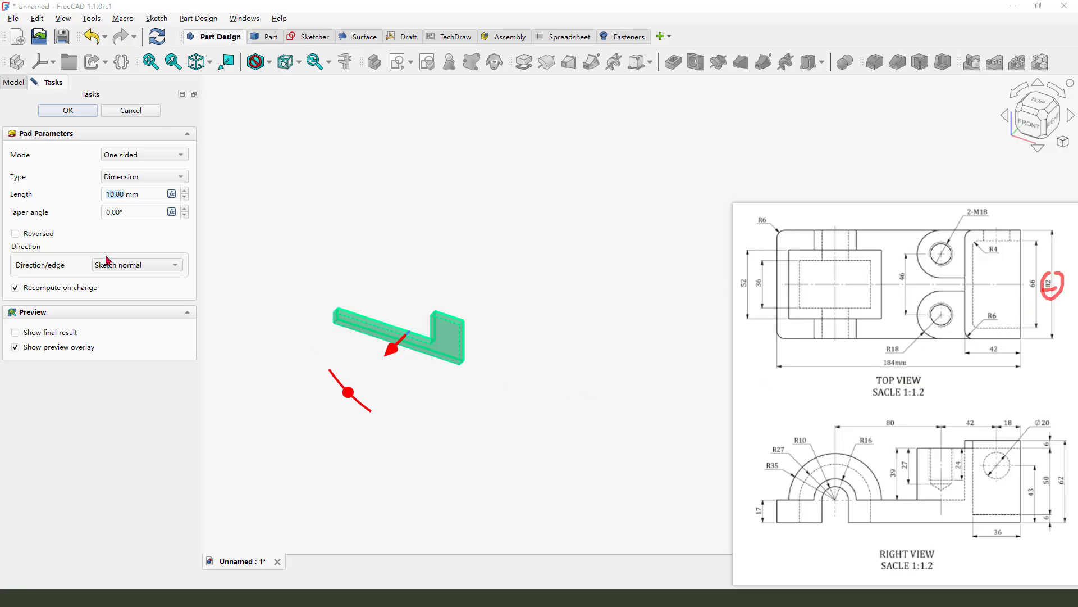
click(113, 195)
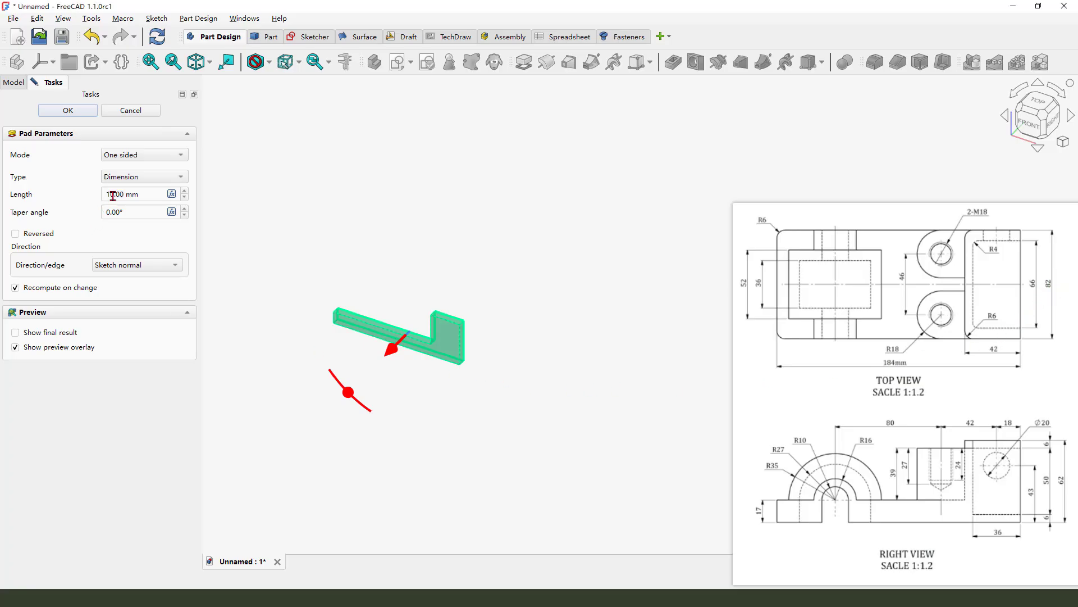
click(136, 157)
click(144, 182)
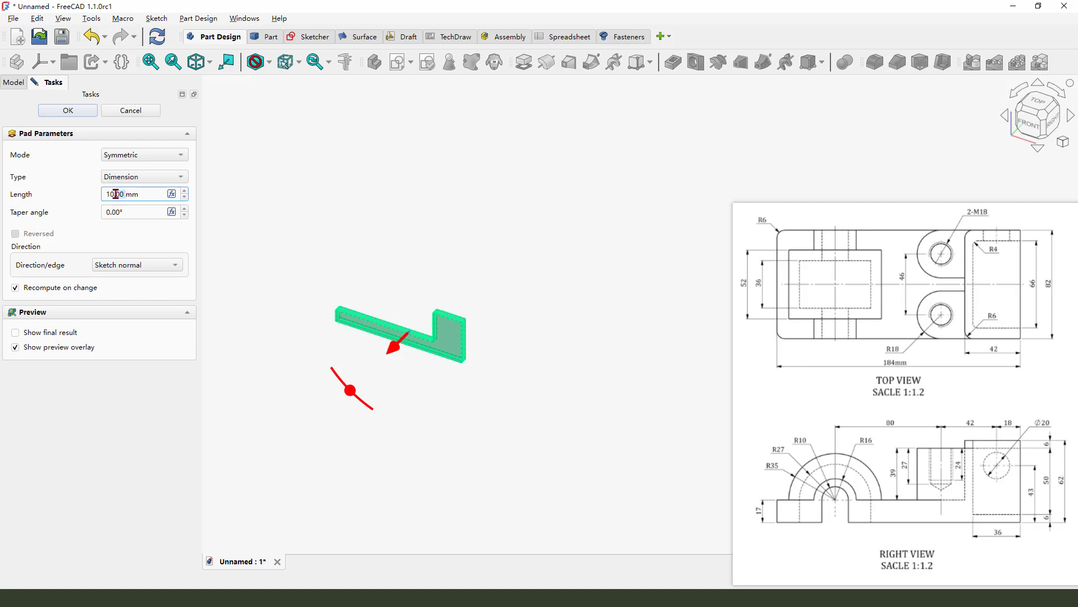
text(82)
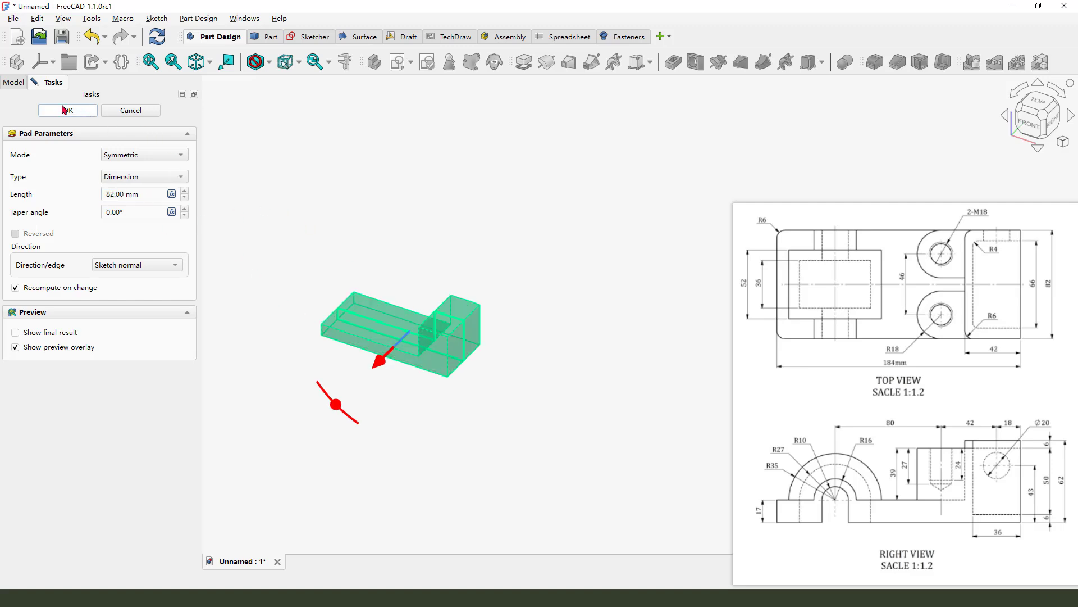
click(79, 110)
scroll(375, 353, up, 3)
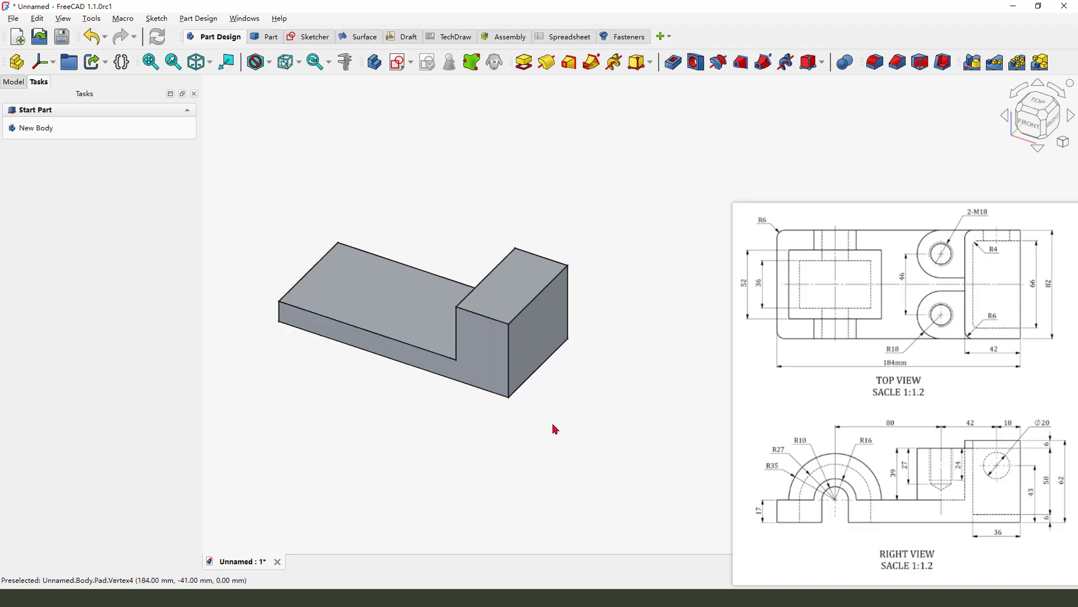
click(806, 330)
mouse_move(790, 496)
mouse_down()
mouse_move(834, 458)
mouse_move(881, 508)
mouse_up()
drag(788, 506, 784, 478)
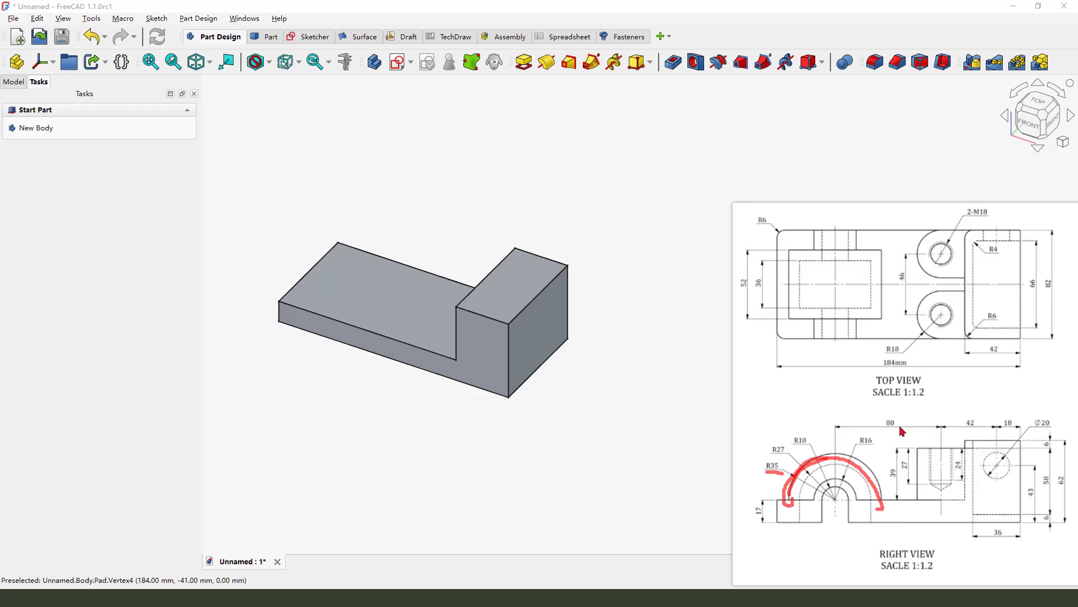
mouse_move(890, 421)
mouse_down()
mouse_move(882, 433)
mouse_move(902, 426)
mouse_up()
drag(998, 427, 997, 477)
key(Escape)
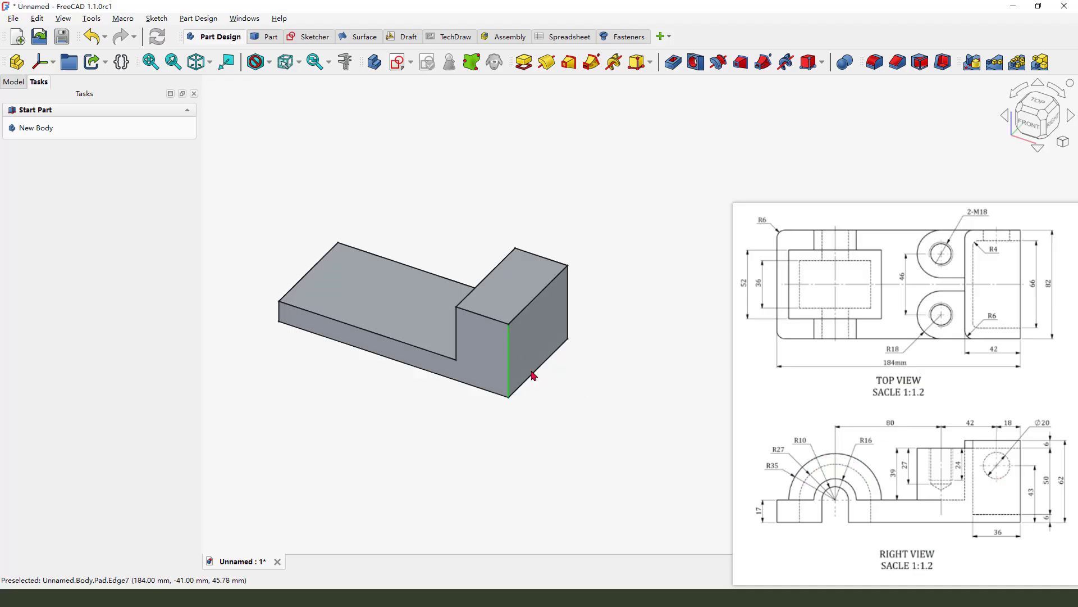
- Create a new sketch on the XZ base plane for the arch profile
click(398, 62)
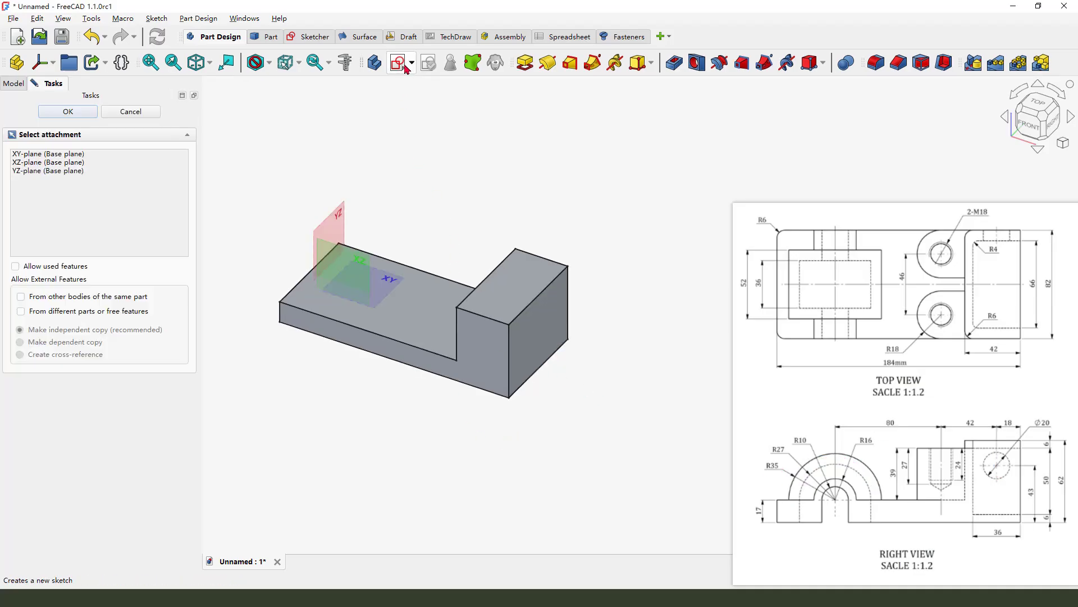
mouse_move(380, 201)
mouse_down()
mouse_move(359, 241)
mouse_move(373, 227)
mouse_up()
key(Escape)
click(385, 225)
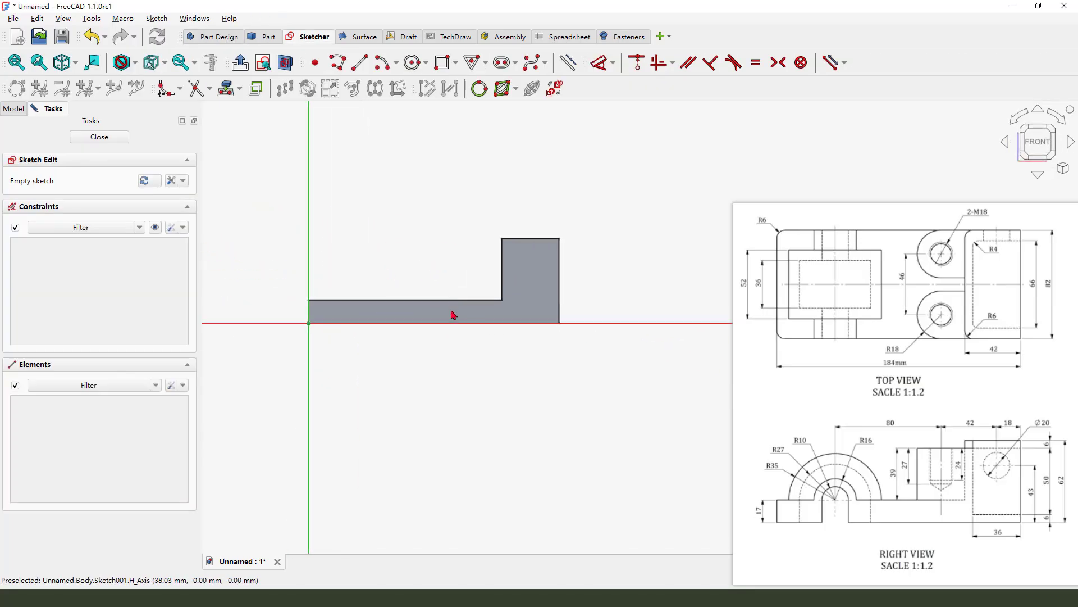
- Sketch an upper half-circle arc with its centre on the horizontal axis, about 129 mm from the block's outer edge
click(380, 63)
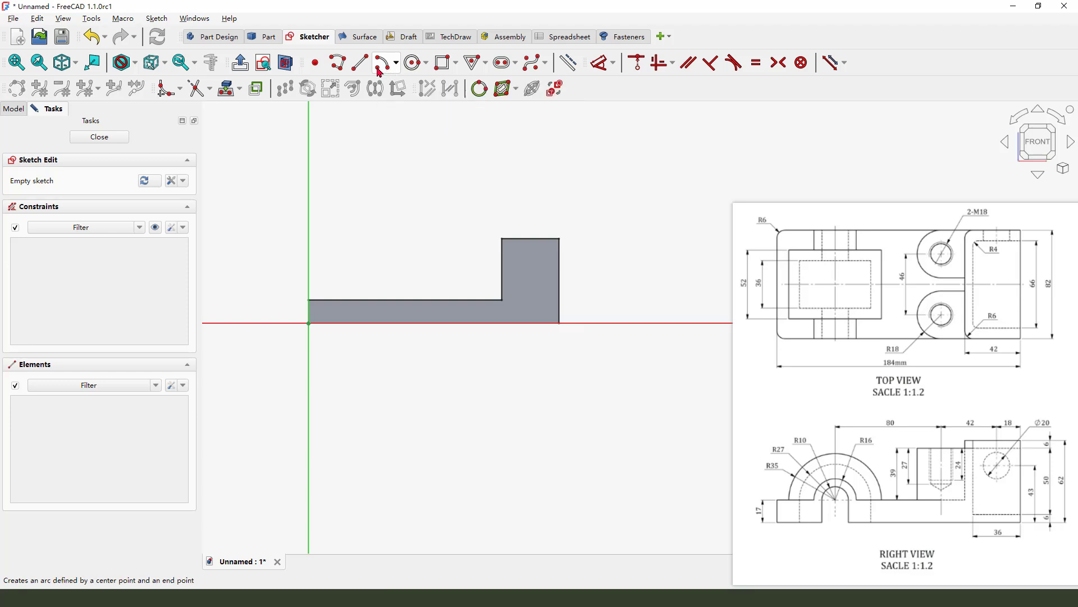
click(383, 324)
click(460, 323)
click(338, 323)
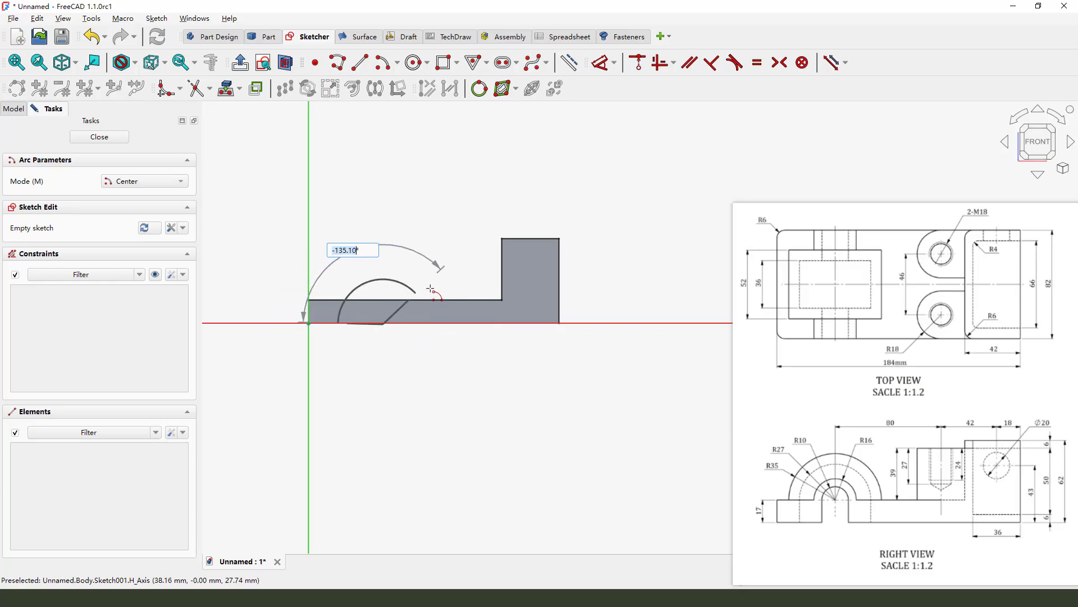
click(428, 323)
scroll(479, 368, up, 1)
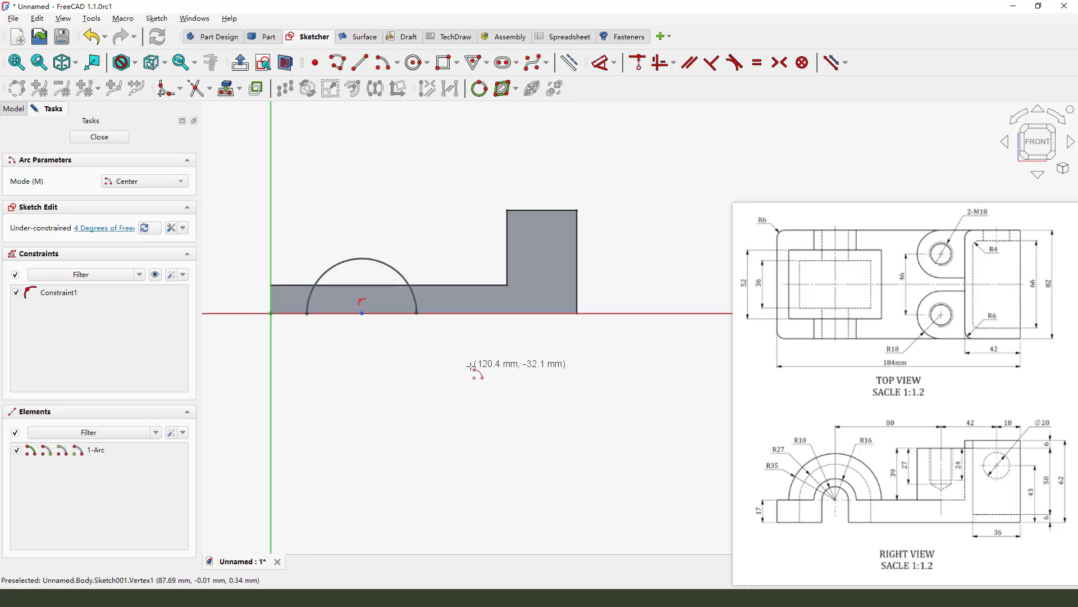
right_click(458, 376)
scroll(456, 389, down, 1)
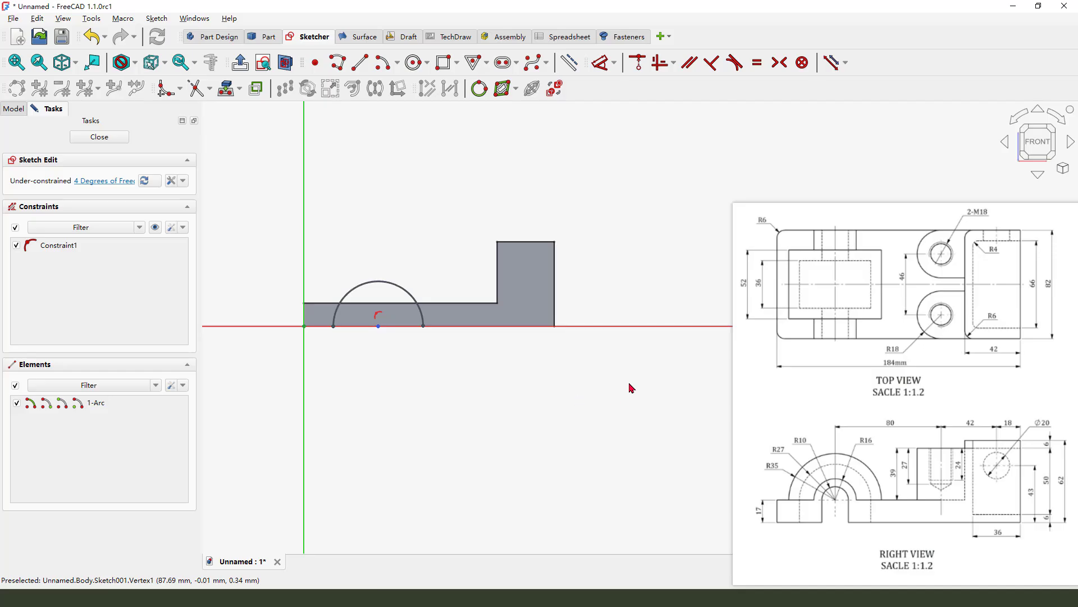
- Project the raised block's outer vertical edge into the sketch as external geometry
mouse_move(610, 243)
mouse_down()
mouse_move(570, 260)
mouse_move(556, 313)
mouse_up()
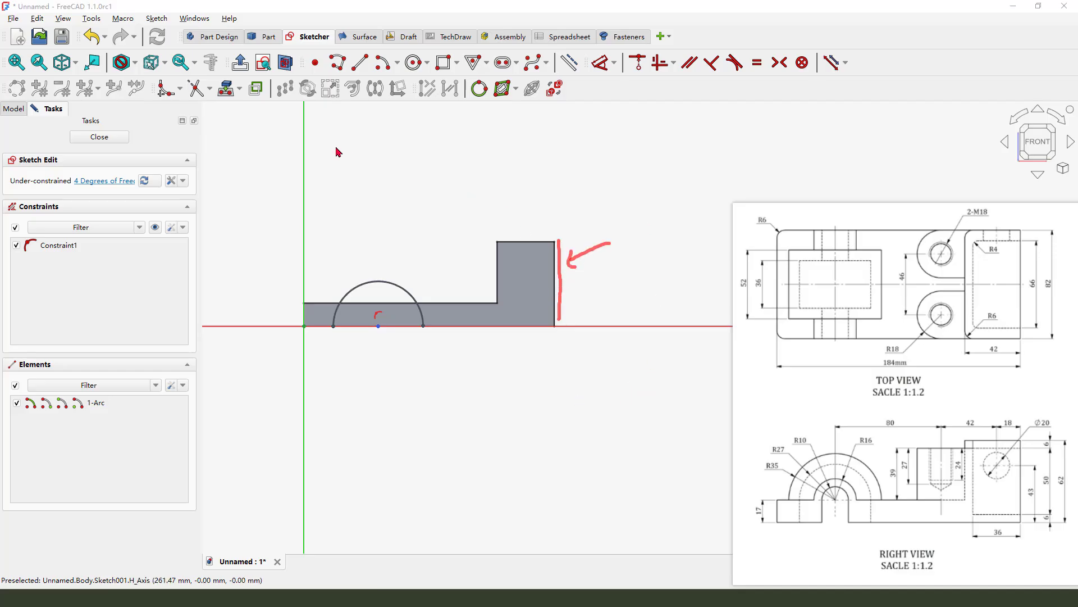
click(226, 89)
click(556, 272)
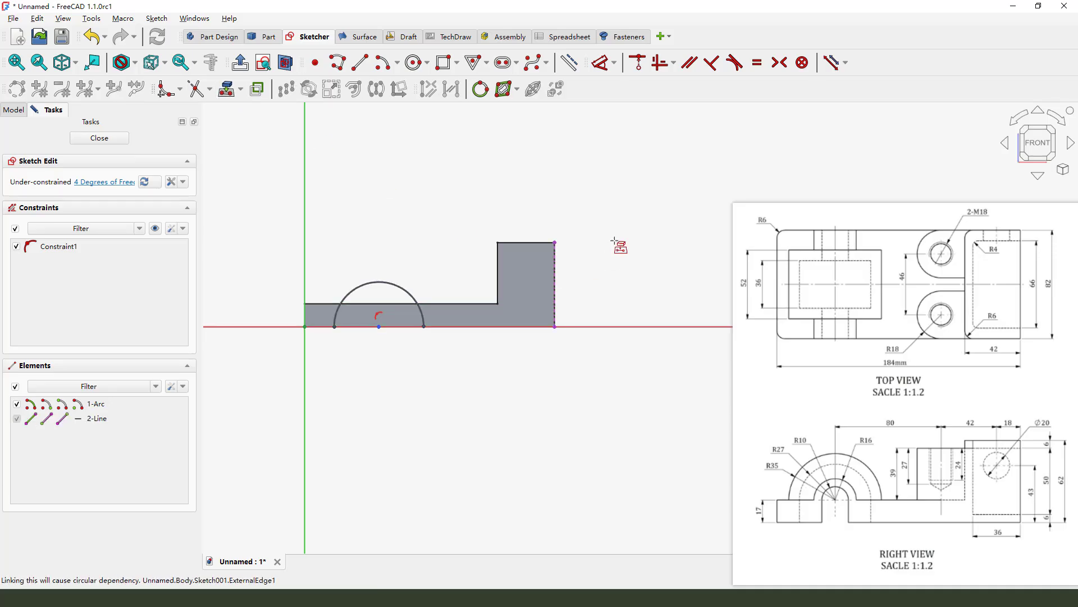
right_click(604, 207)
- Dimension the horizontal distance from the arc's centre to the projected edge's lower endpoint as 80+42+18 mm
click(600, 63)
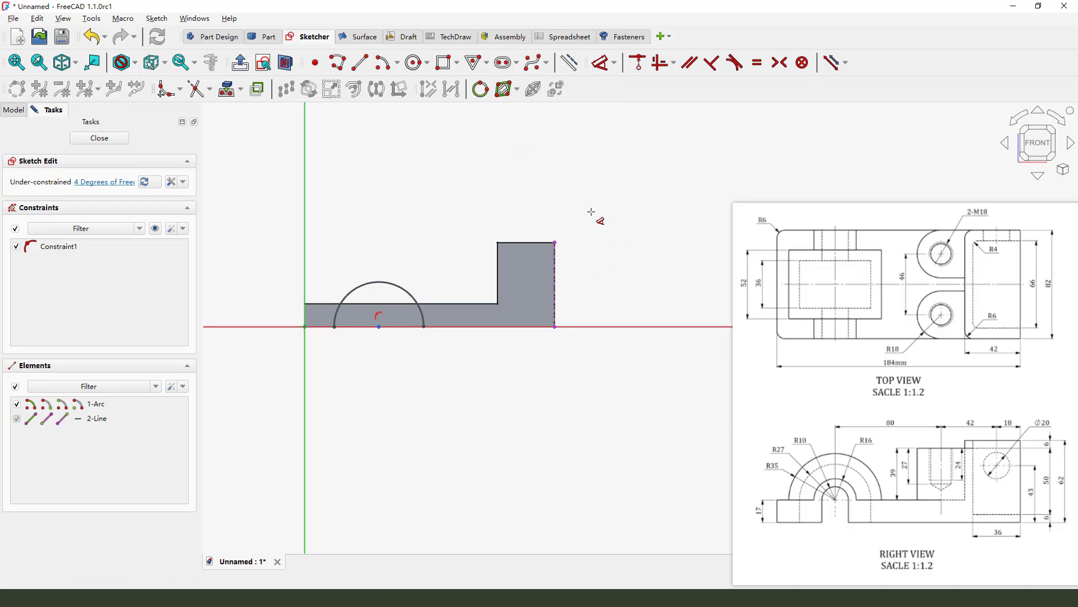
click(379, 326)
click(555, 327)
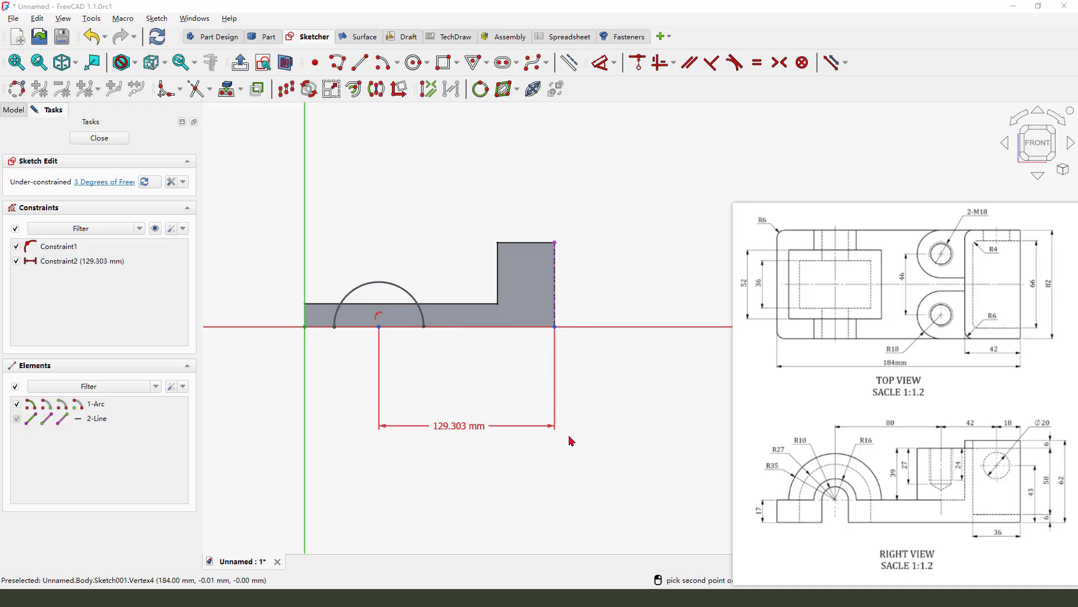
click(572, 441)
drag(867, 437, 1025, 432)
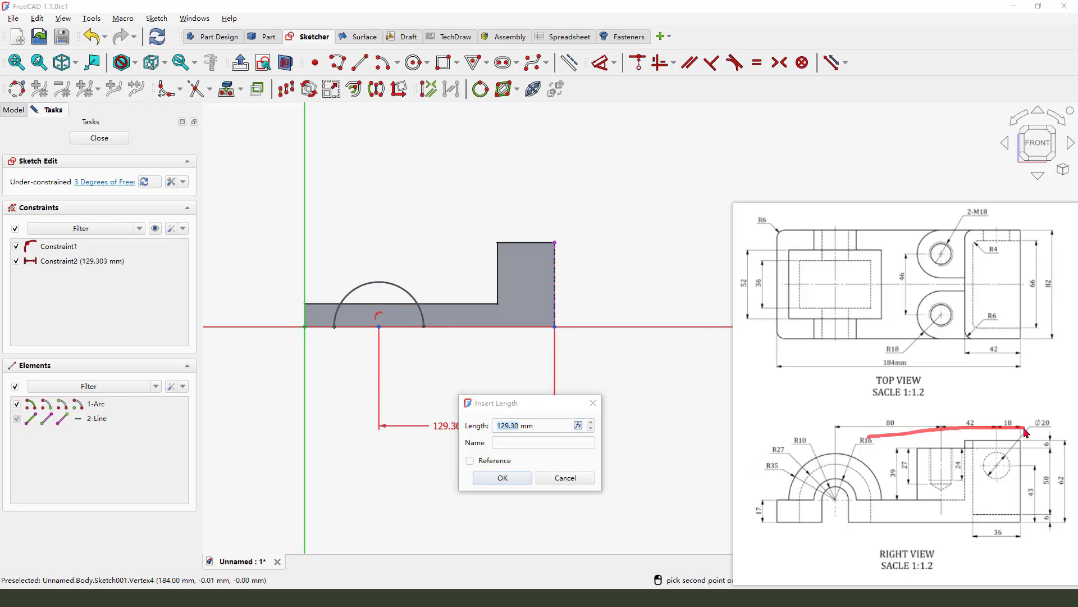
key(Escape)
text(80+42+18)
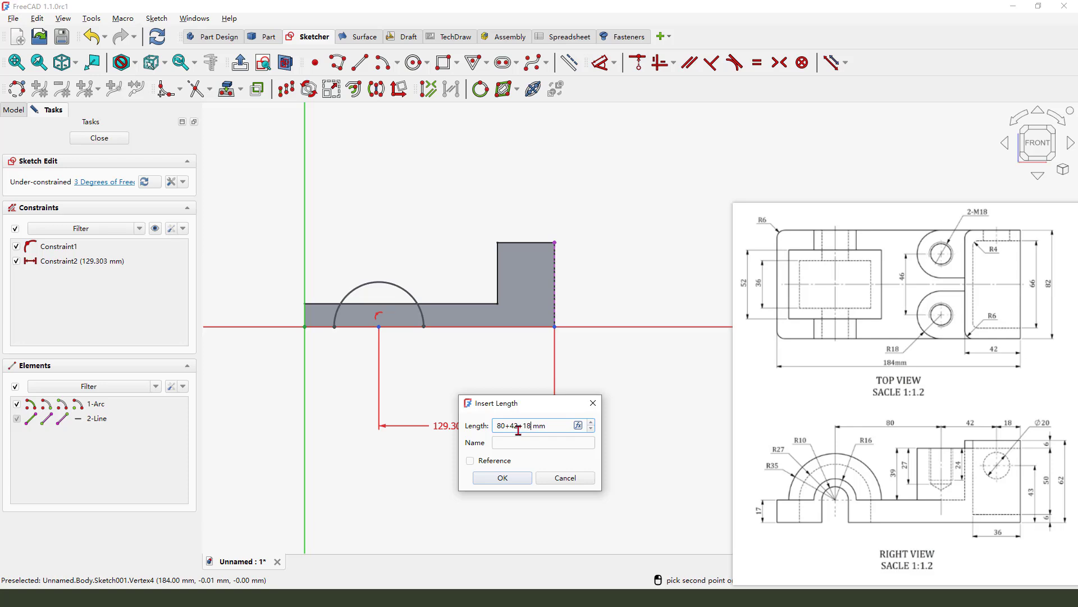
click(510, 476)
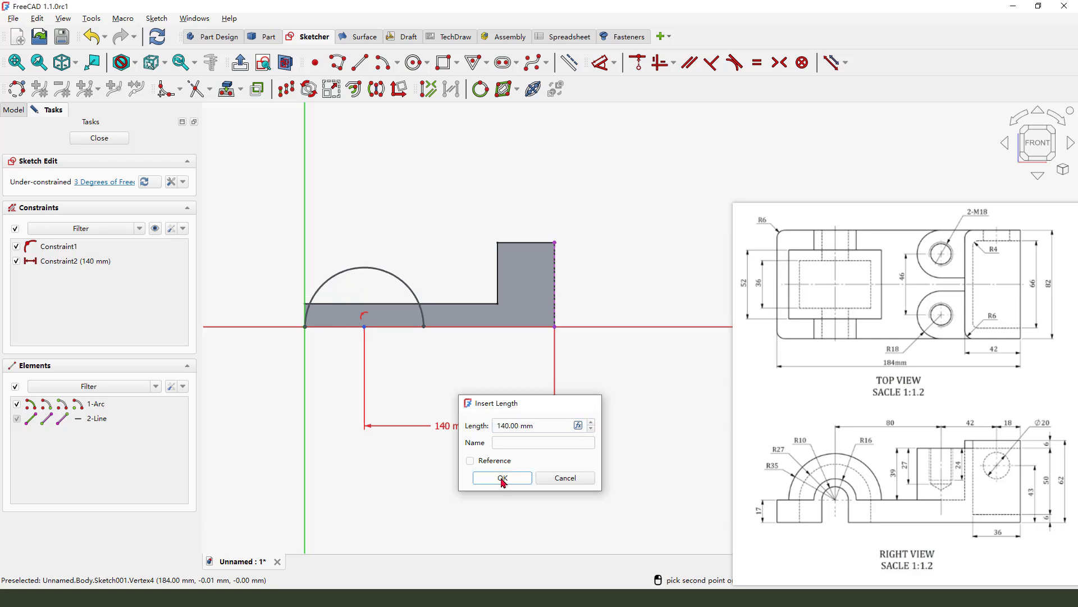
- Dimension the arc's radius to 35 mm
click(415, 289)
click(433, 231)
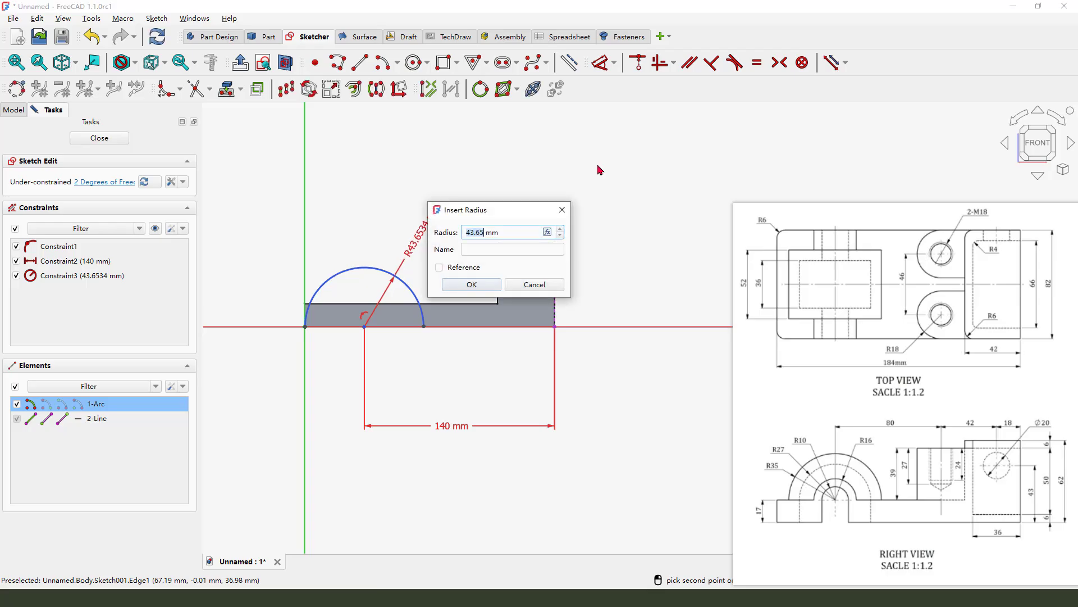
key(Return)
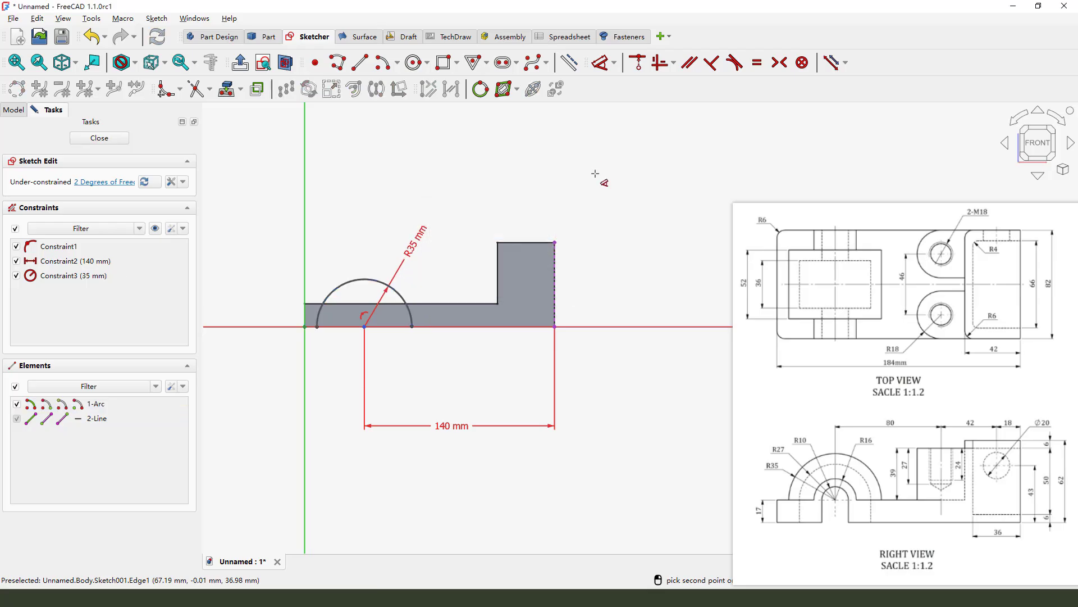
right_click(427, 402)
- Constrain both endpoints of the arc to lie on the horizontal axis
drag(411, 327, 421, 319)
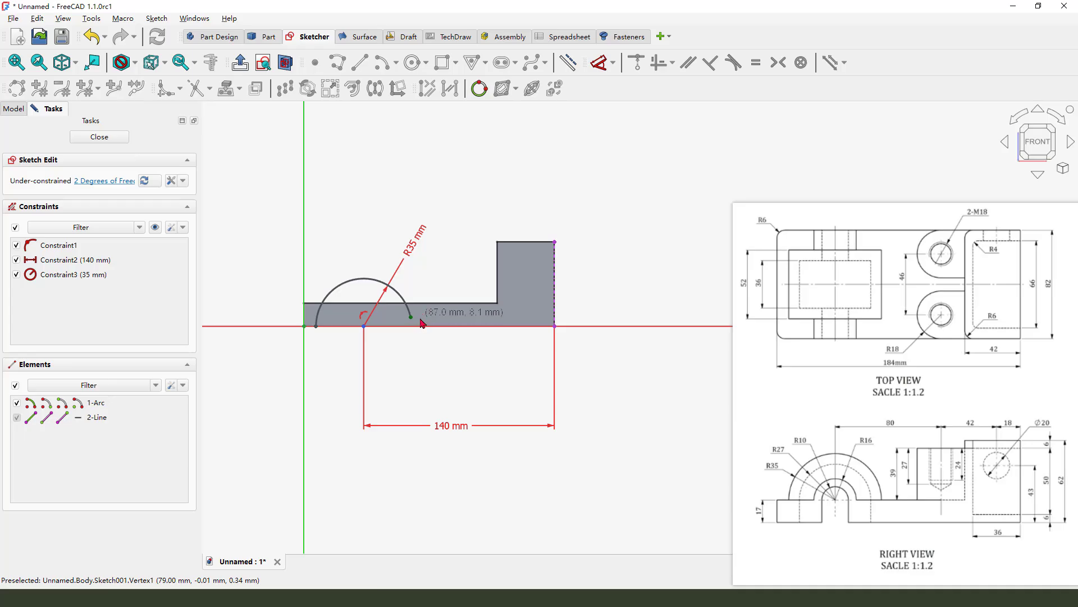
click(412, 318)
click(425, 326)
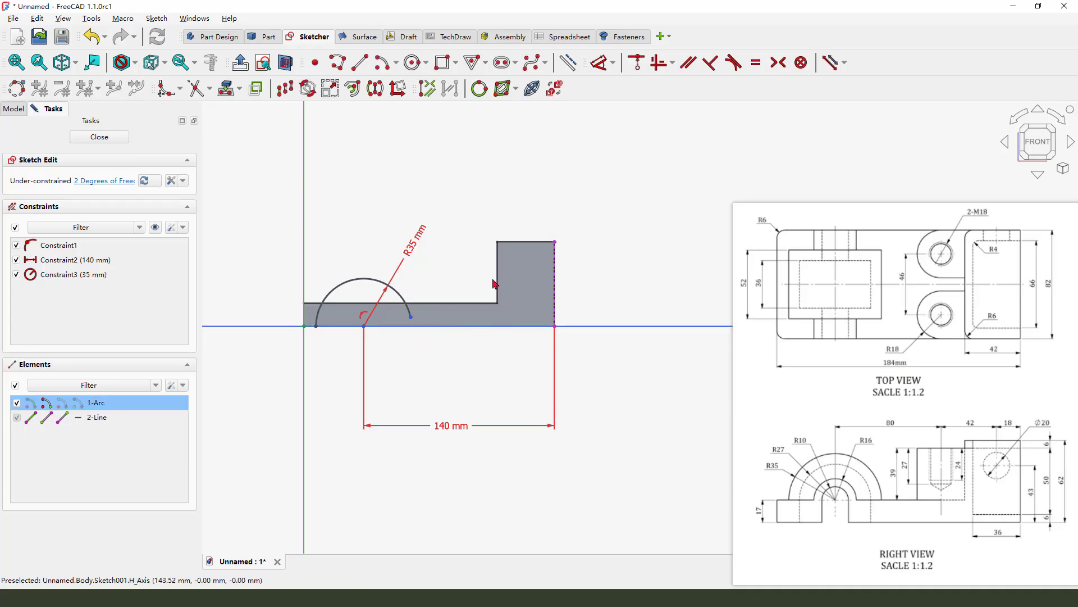
click(636, 62)
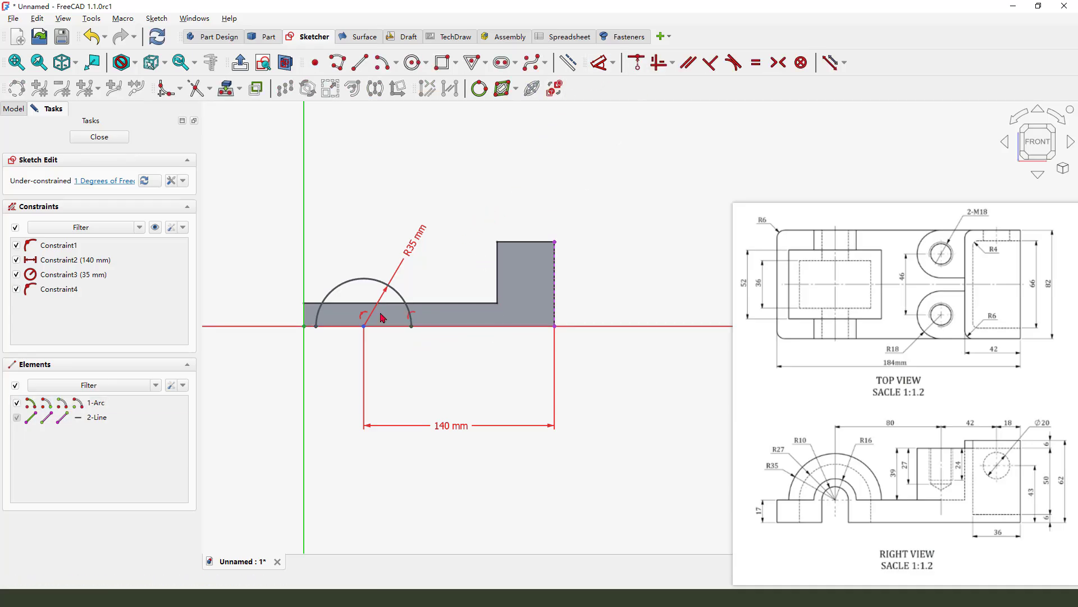
drag(316, 326, 317, 315)
click(317, 316)
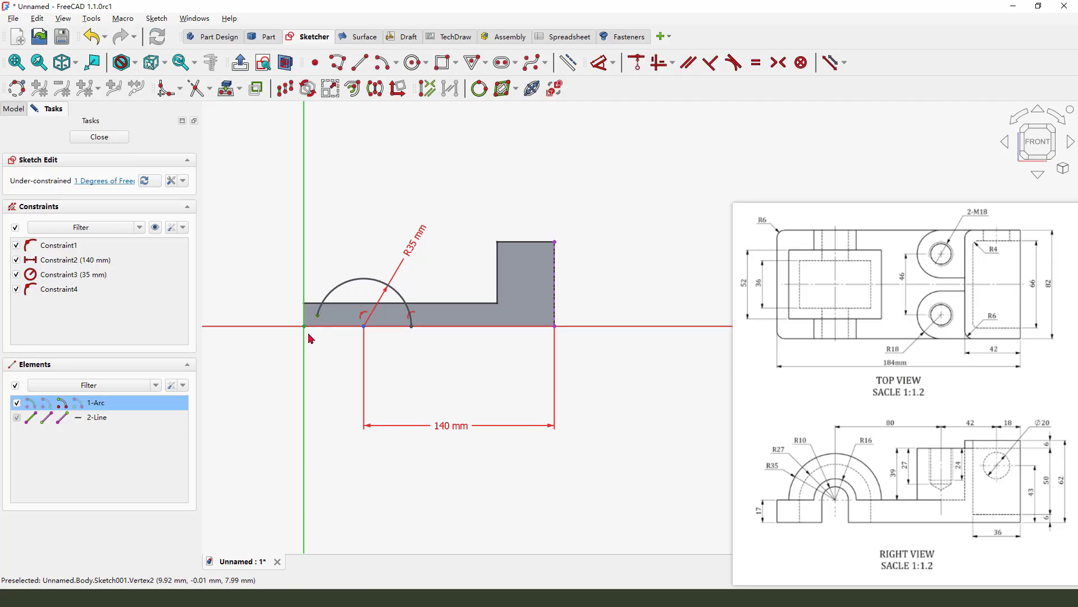
click(281, 326)
click(636, 62)
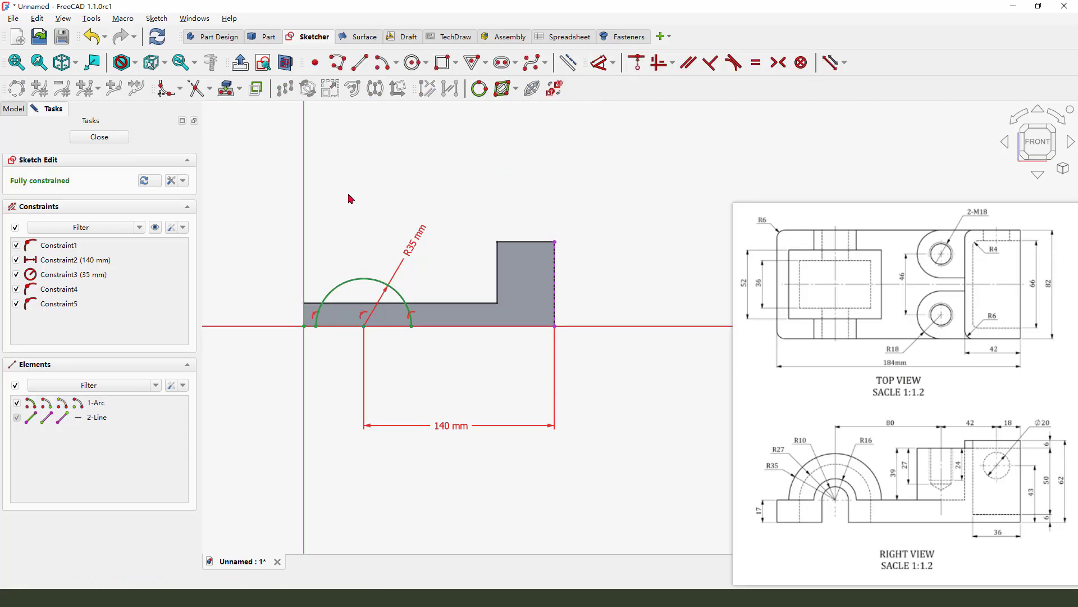
- Close the half-circle with a straight line between the arc's two endpoints
click(359, 62)
click(315, 325)
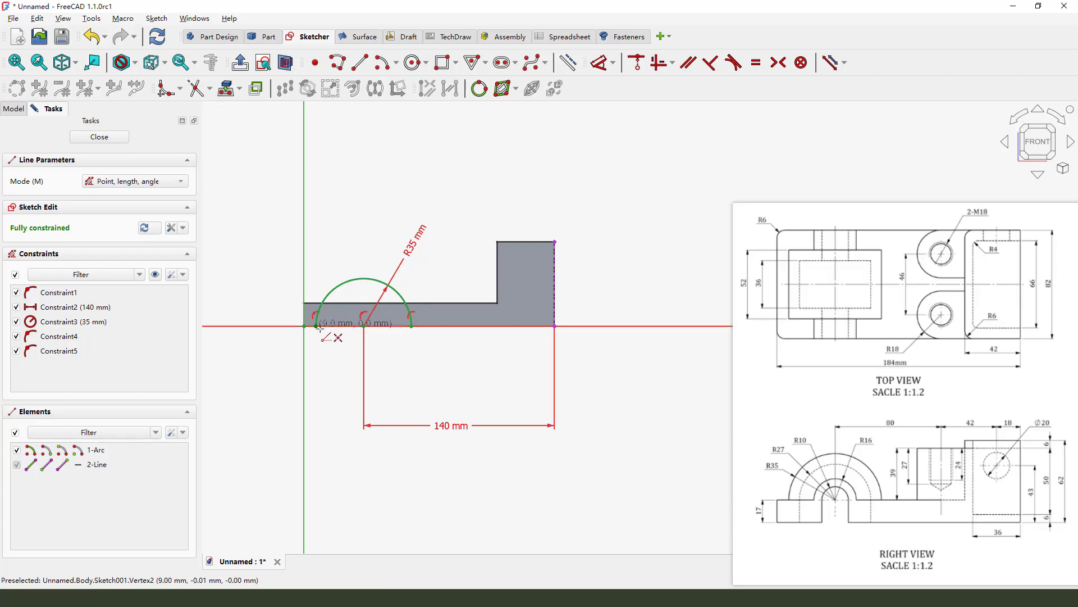
click(412, 326)
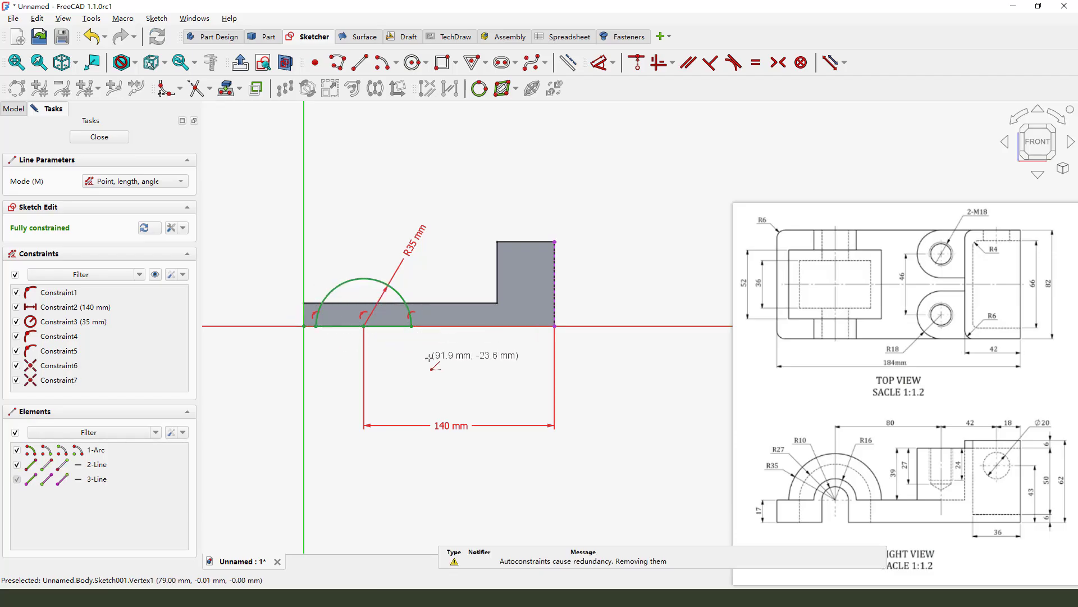
scroll(416, 387, down, 2)
scroll(424, 411, up, 2)
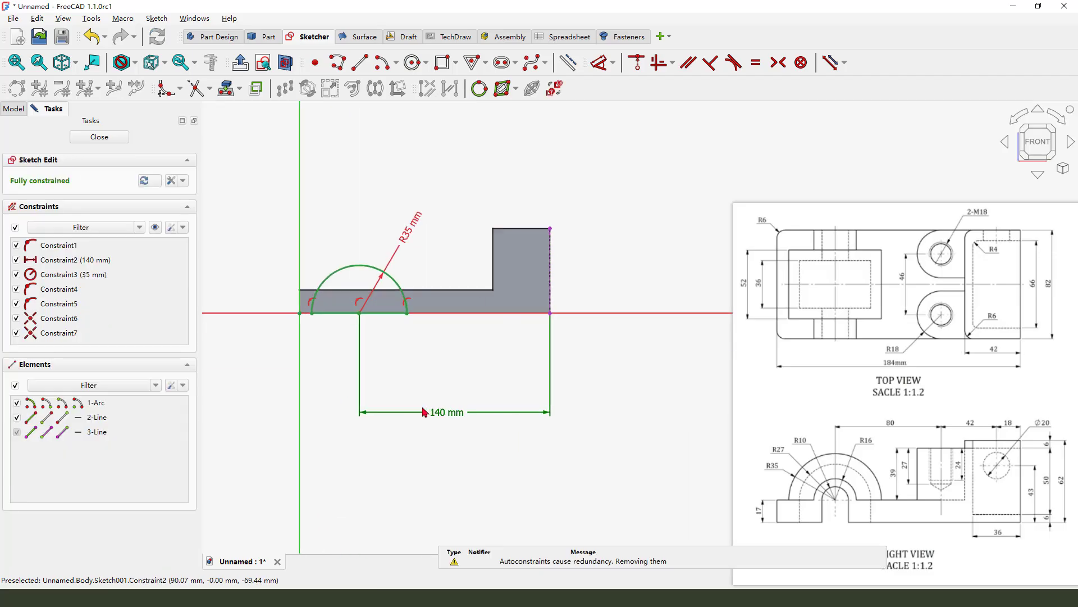
mouse_move(18, 179)
mouse_down()
mouse_move(82, 189)
mouse_move(112, 164)
mouse_up()
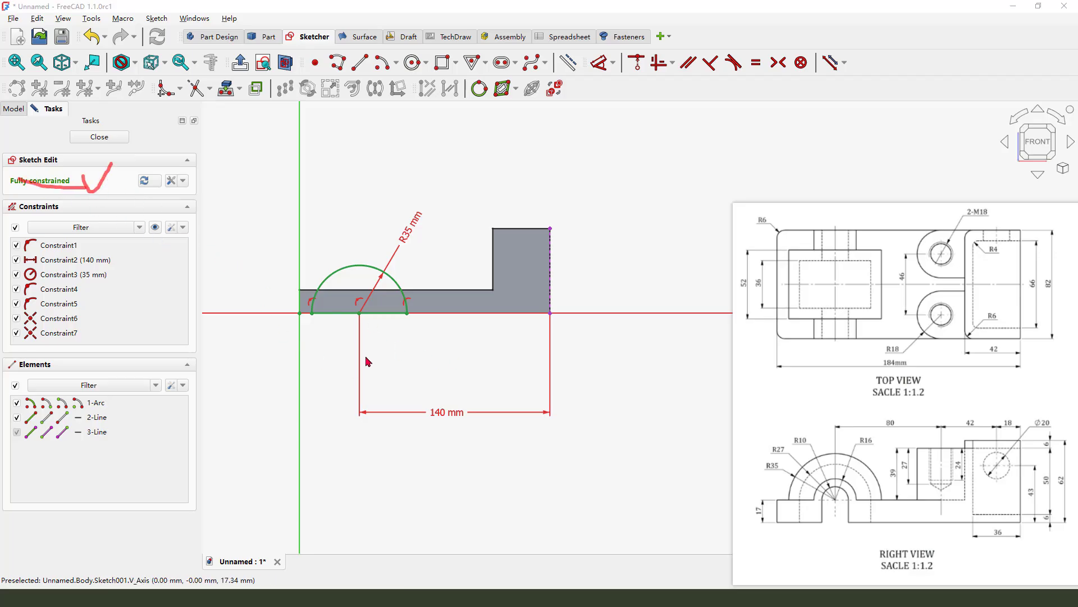
- Finish the half-circle sketch and pad it symmetrically with a total length of 52 mm
click(104, 137)
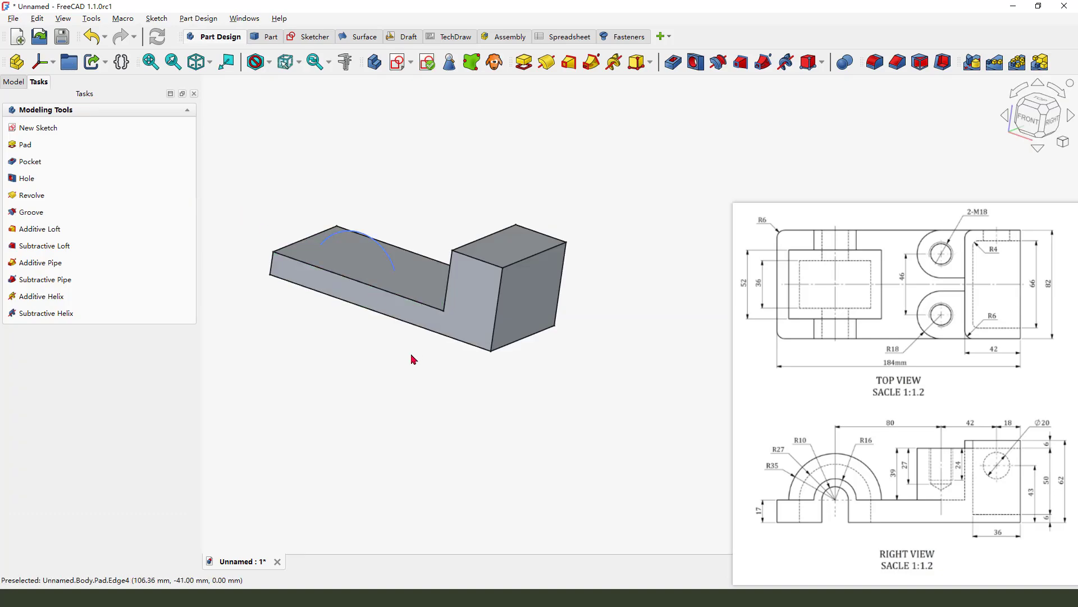
click(523, 62)
click(754, 269)
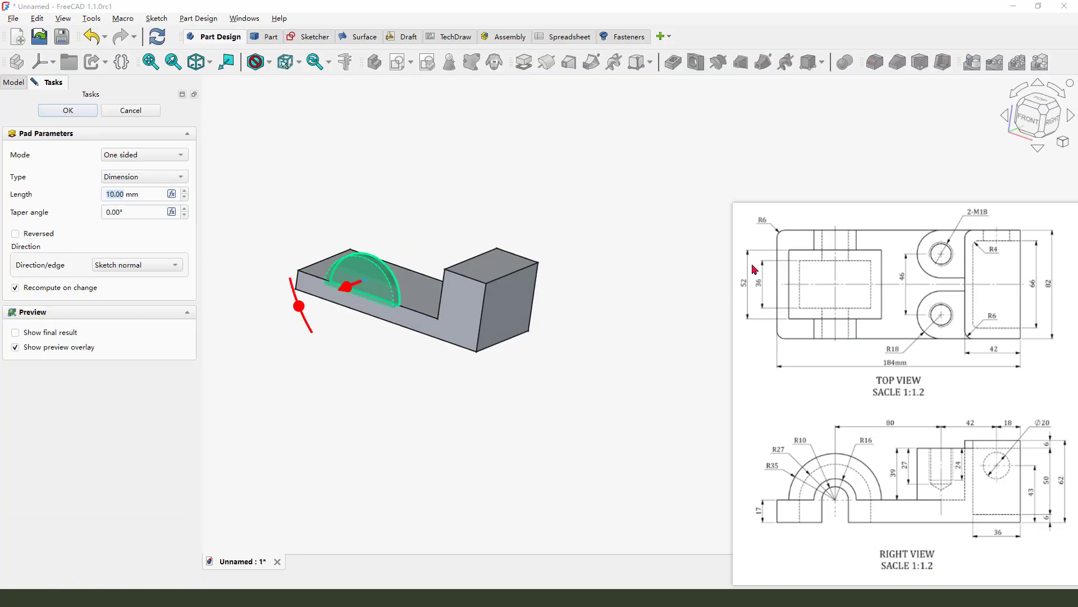
key(Escape)
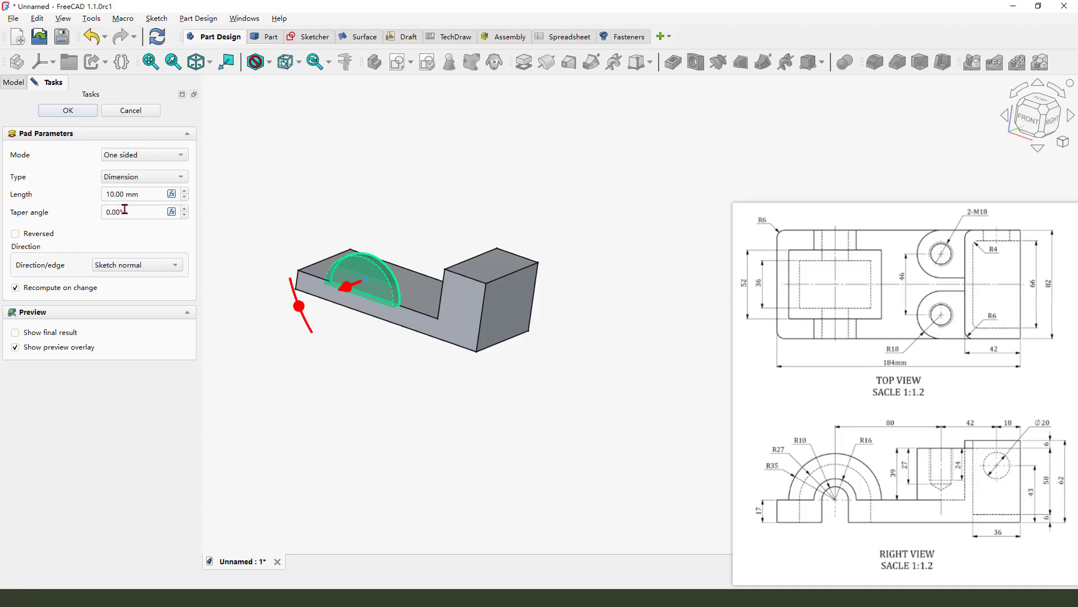
drag(124, 197, 105, 196)
text(52)
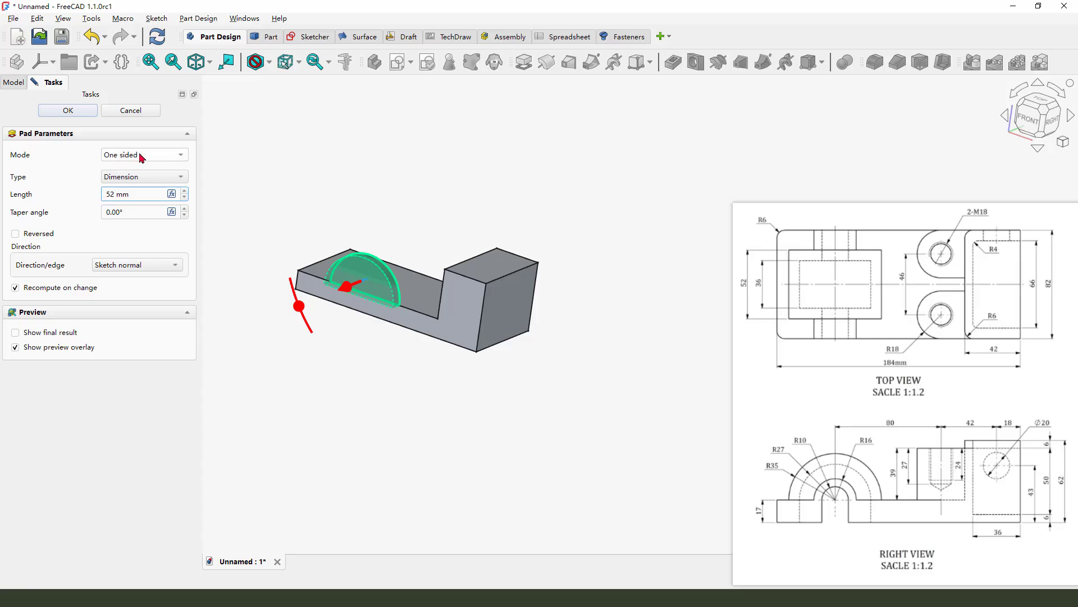
click(145, 156)
click(137, 181)
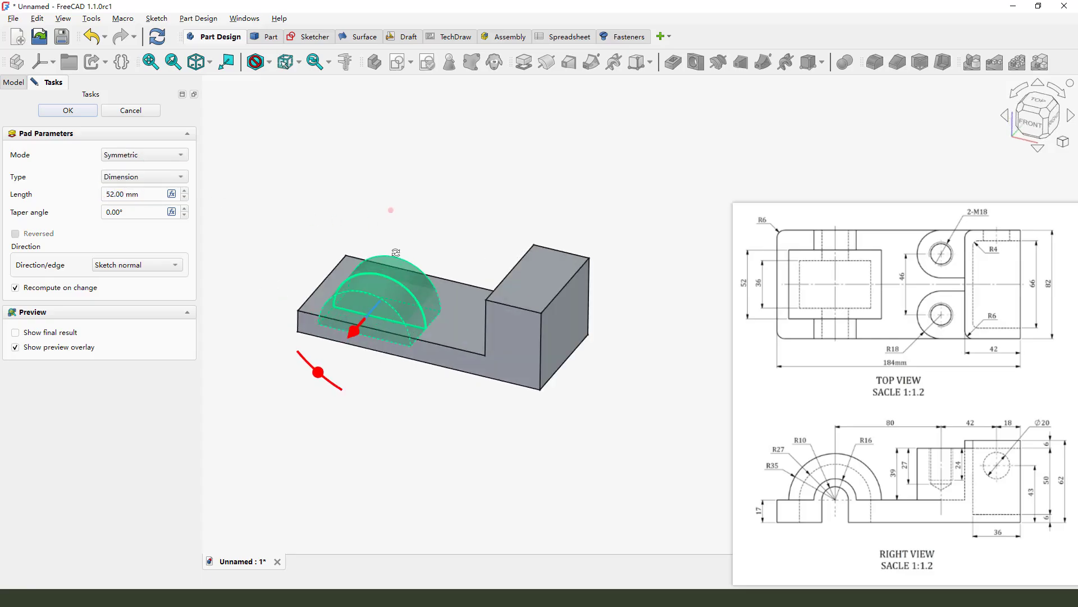
click(69, 111)
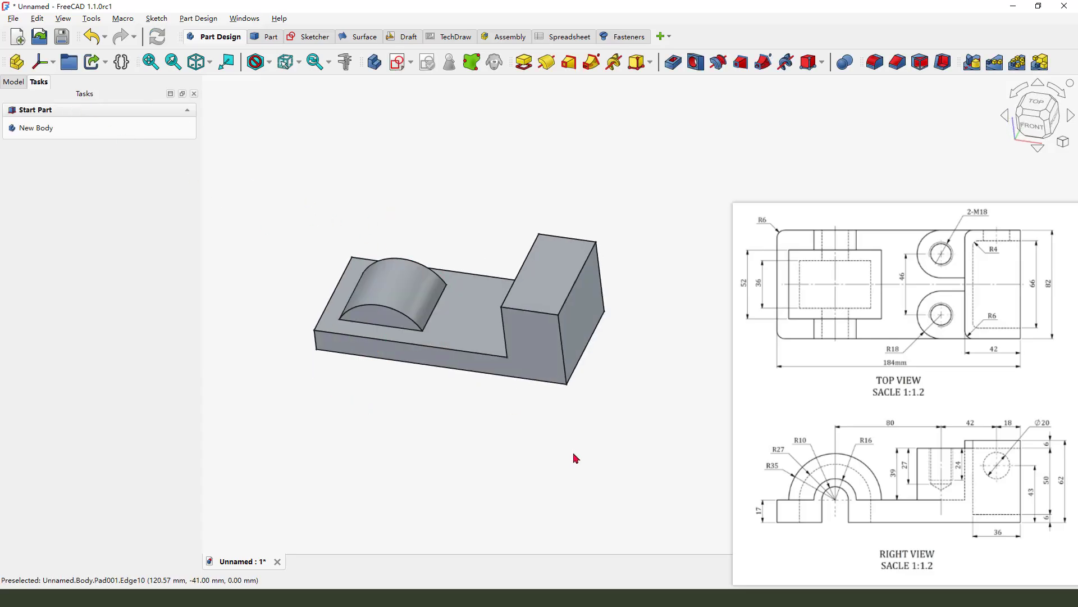
- Create an empty sketch on the XZ plane and close it
click(818, 503)
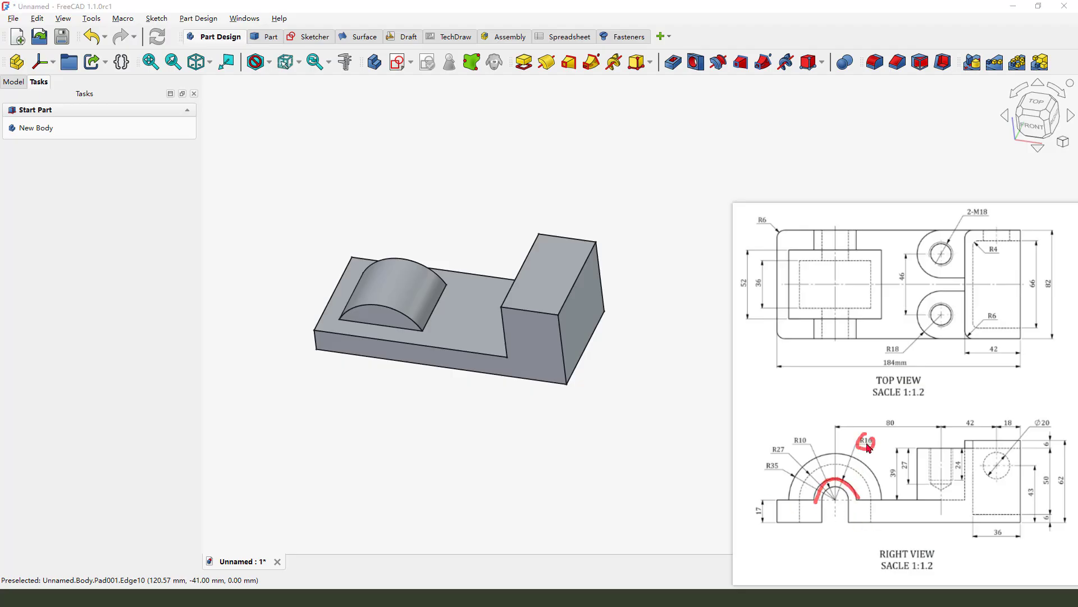
key(Escape)
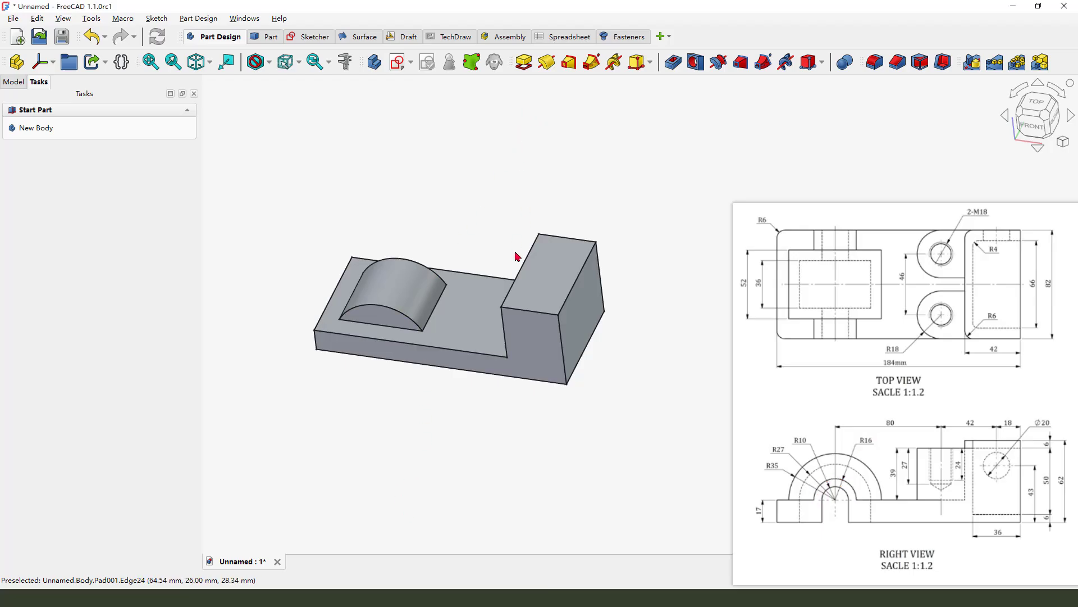
click(399, 62)
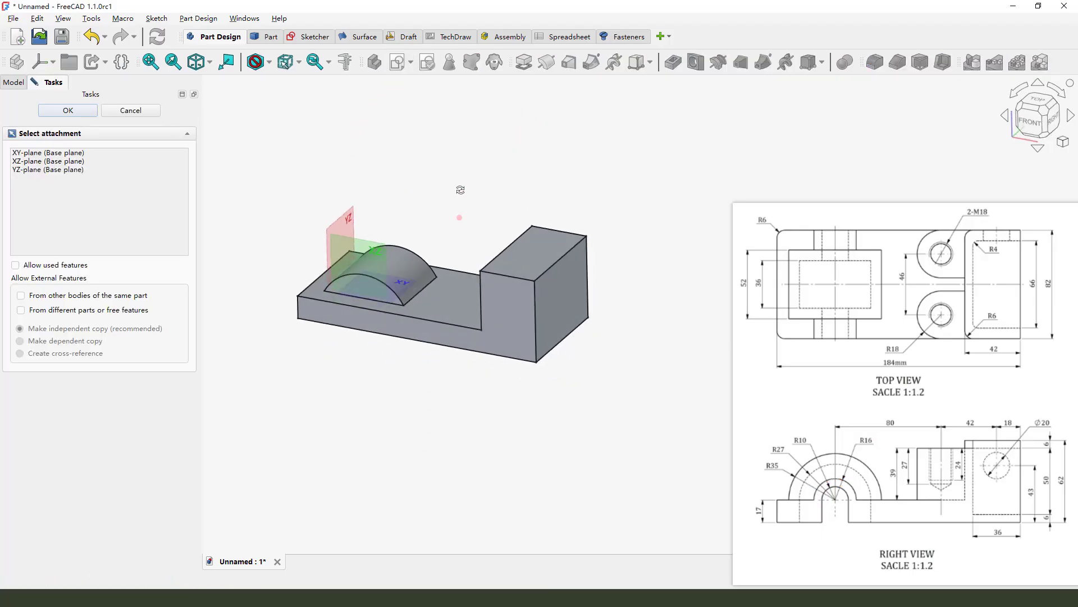
click(388, 245)
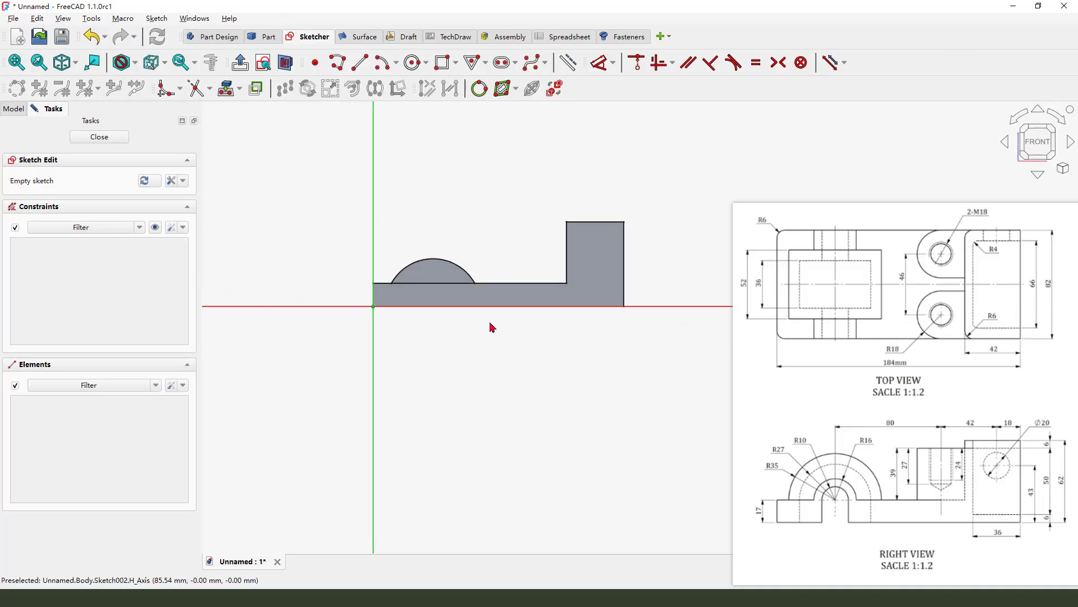
drag(464, 238, 433, 257)
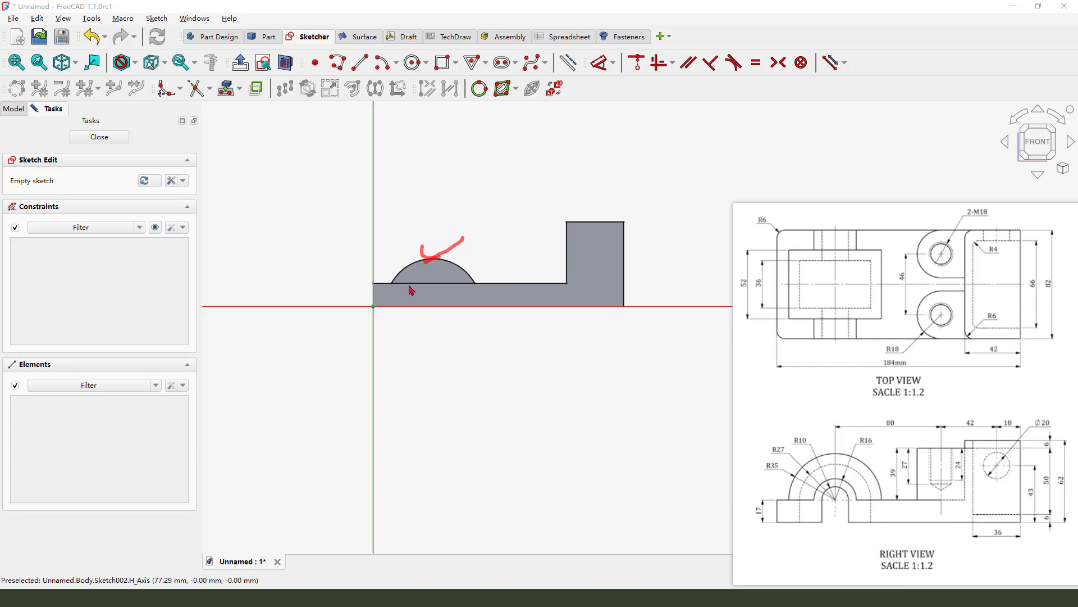
drag(394, 284, 460, 287)
click(119, 138)
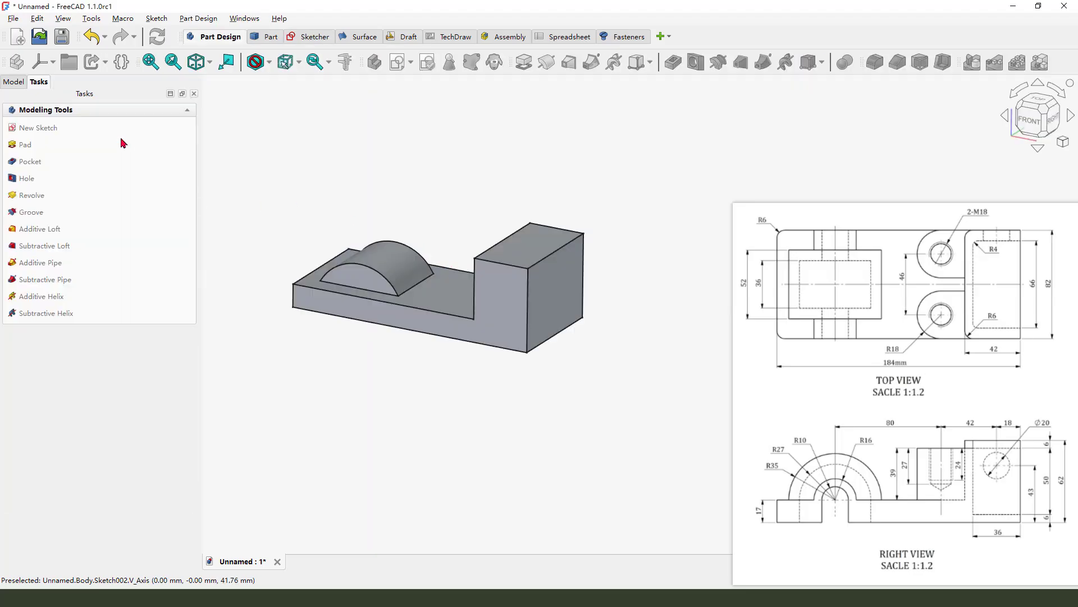
- Reopen the half-circle pad's sketch and project the base plate's upper horizontal edge into it as external geometry
click(12, 83)
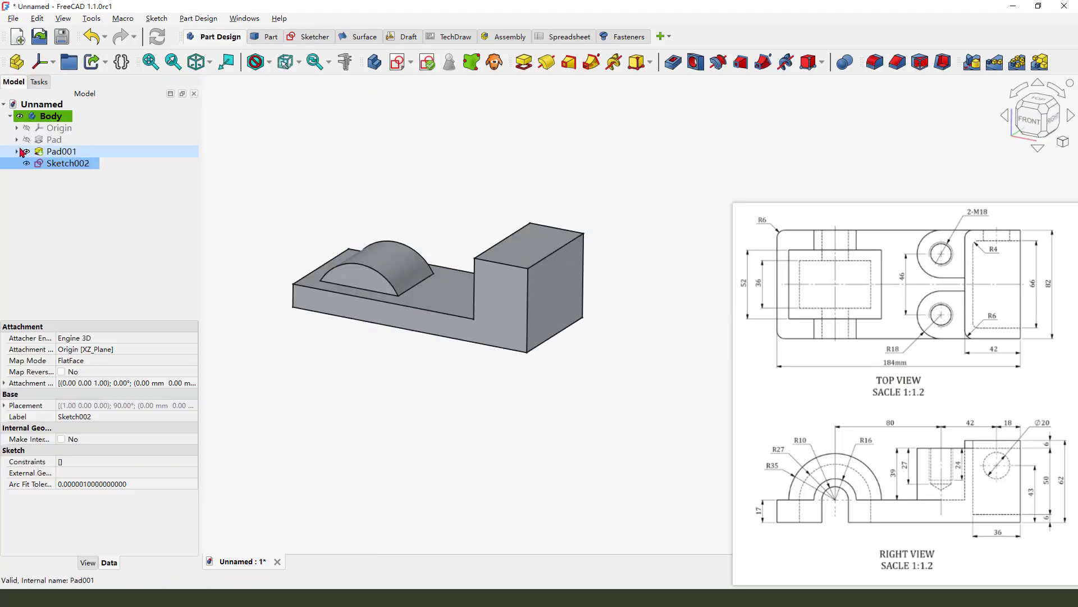
click(17, 152)
double_click(66, 164)
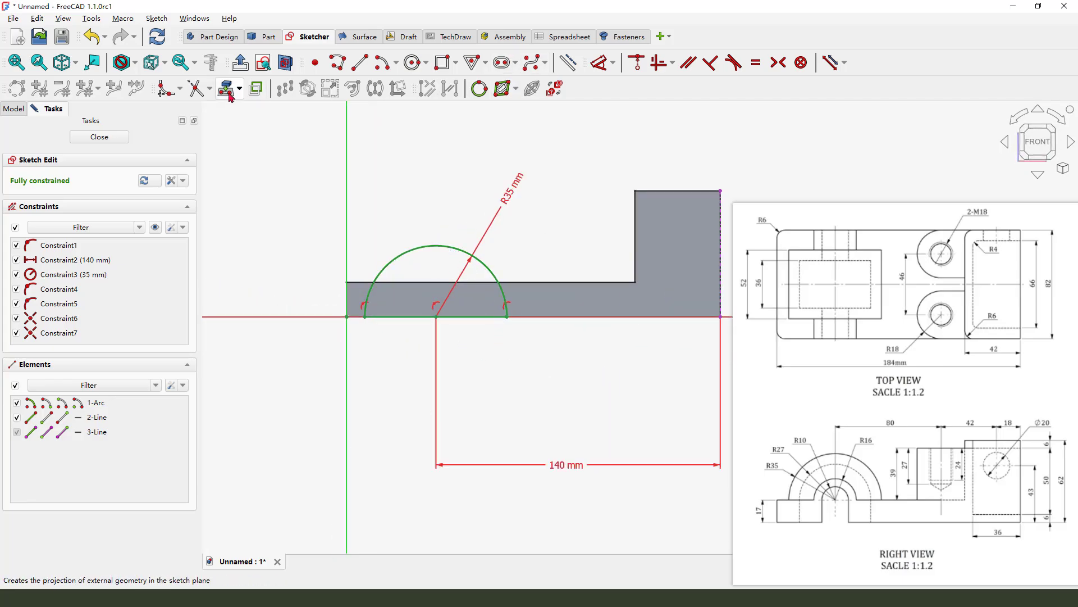
click(555, 88)
click(549, 282)
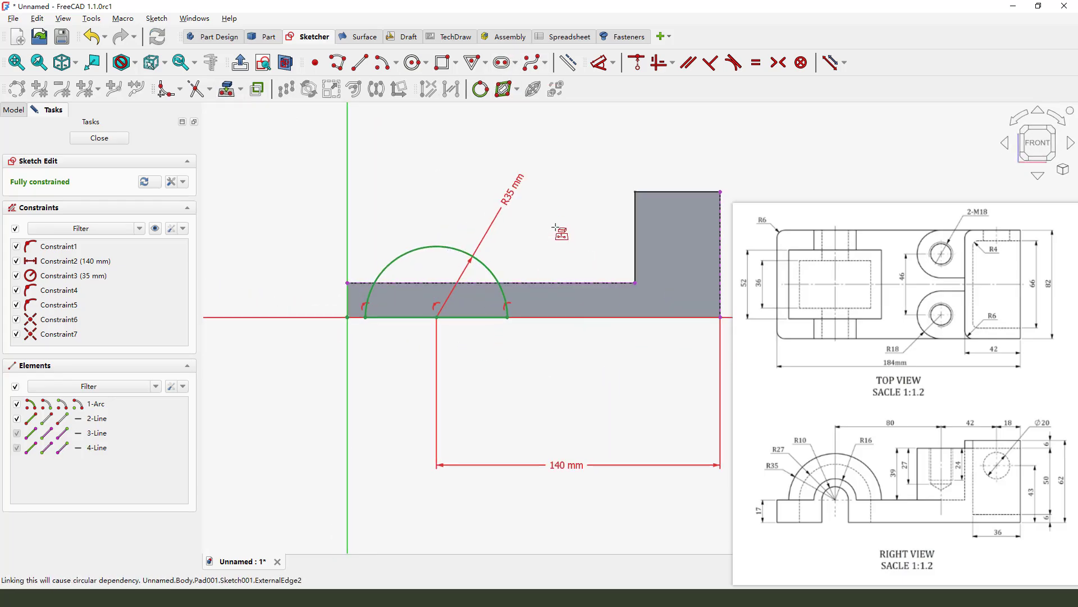
right_click(558, 217)
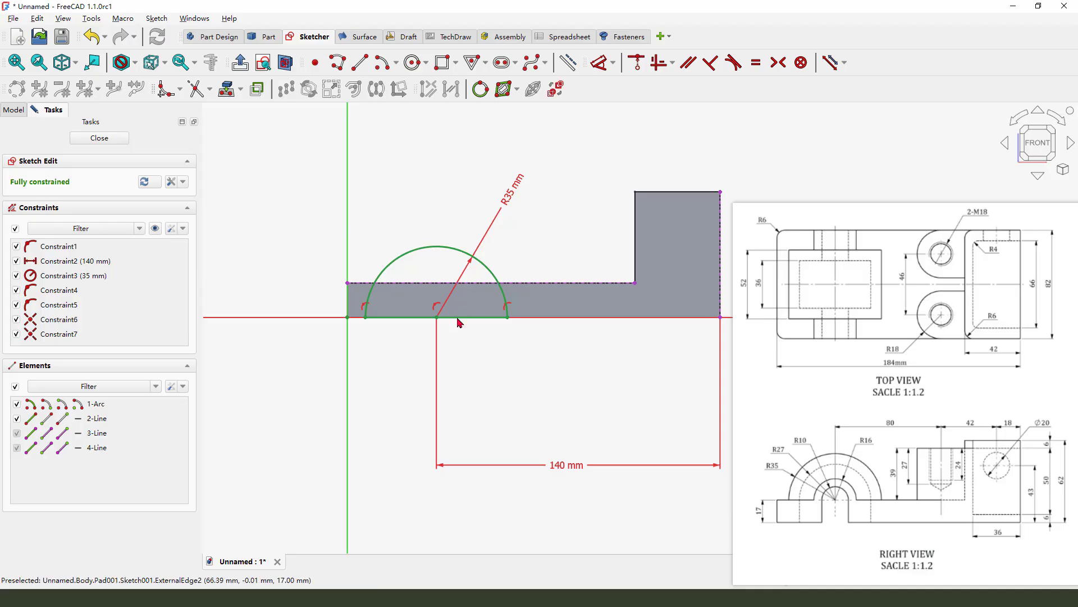
- Delete the constraints holding the arc's endpoints on the horizontal axis and those joining the closing line to the arc
click(507, 318)
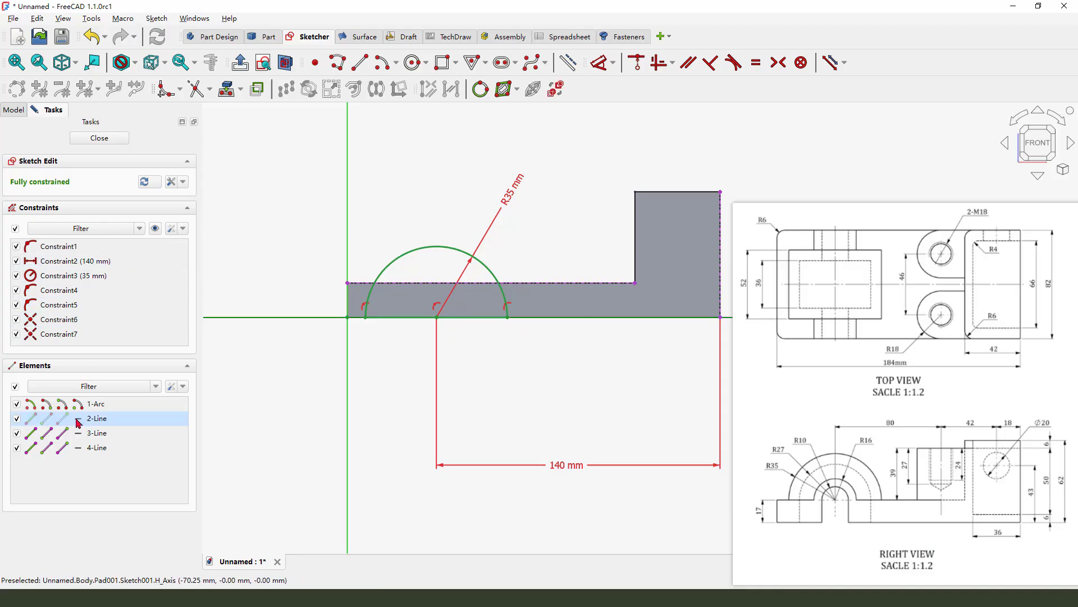
click(66, 335)
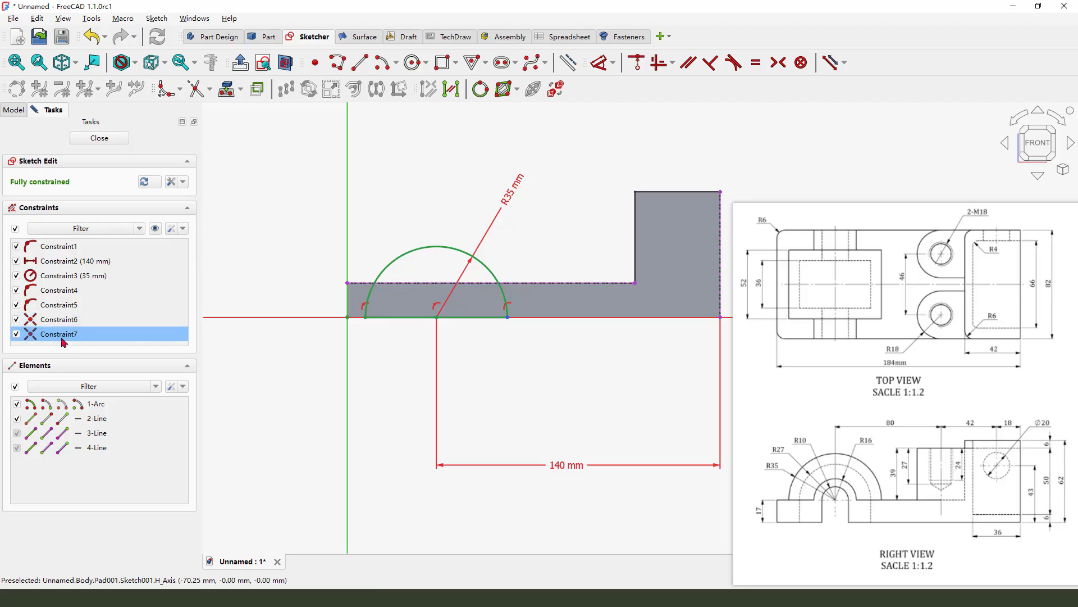
drag(53, 327, 70, 287)
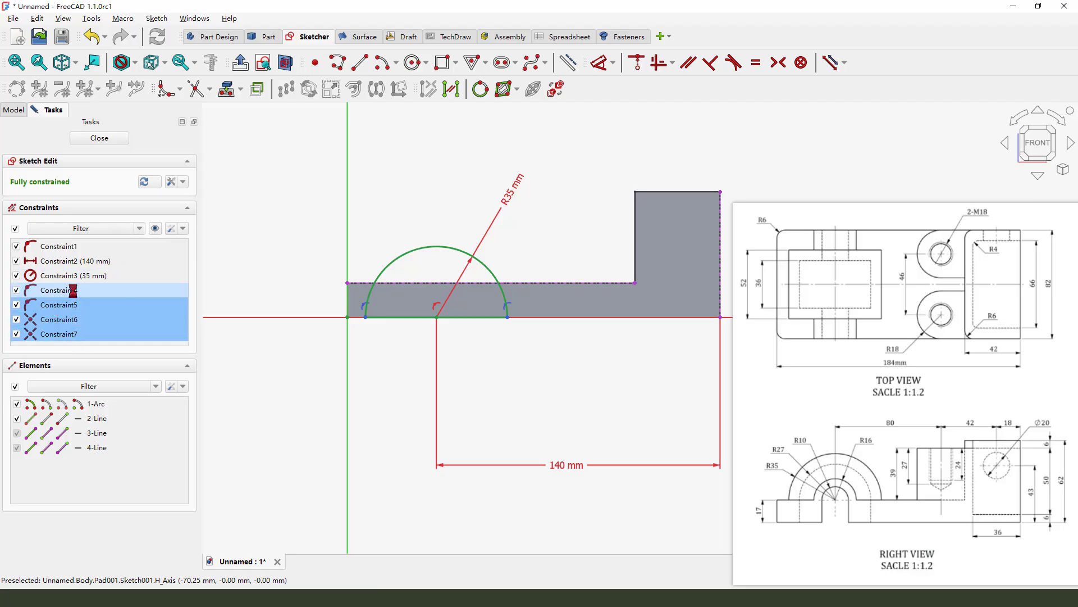
key(Delete)
- Pull the closing line and both arc endpoints up off the horizontal axis
mouse_move(410, 319)
mouse_down()
mouse_move(413, 301)
mouse_move(362, 295)
mouse_move(375, 279)
mouse_up()
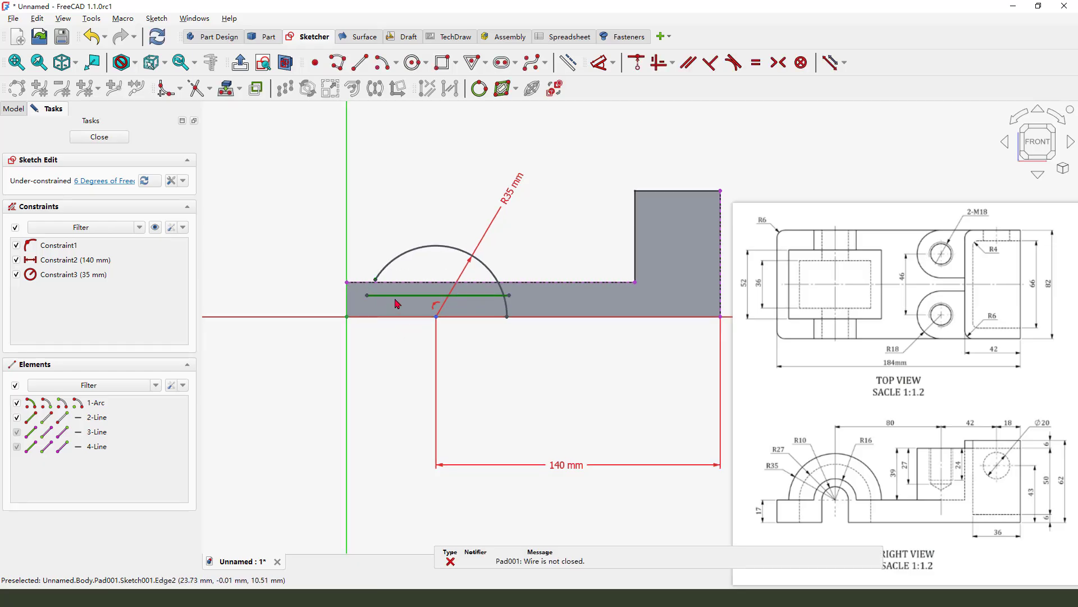
scroll(396, 304, up, 1)
drag(532, 323, 546, 270)
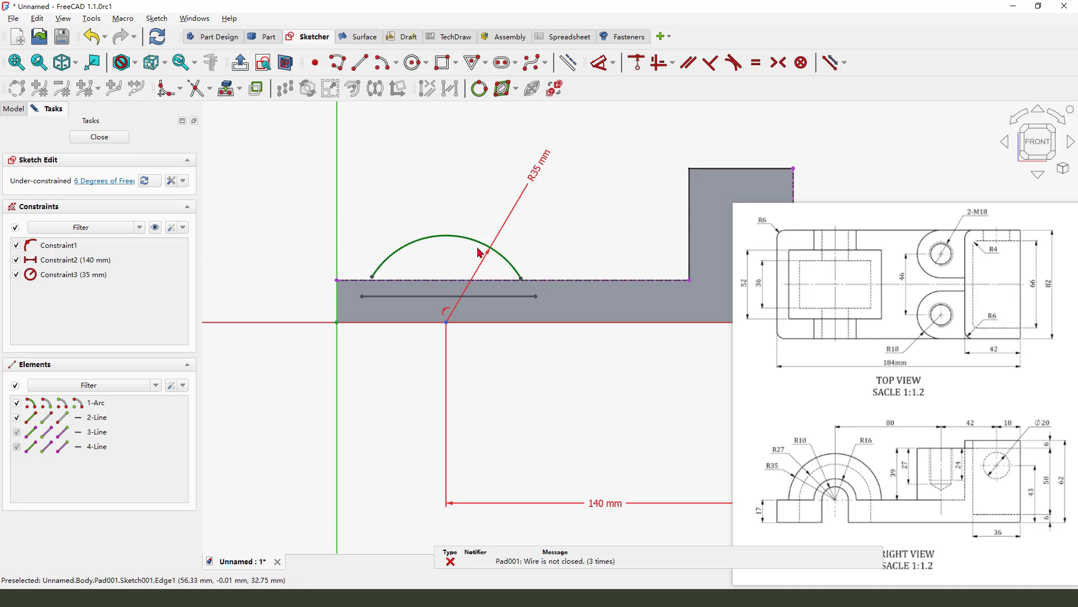
- Remove the constraint fixing the arc's centre to the horizontal axis and move the arc above the base plate's upper edge
drag(446, 322, 450, 280)
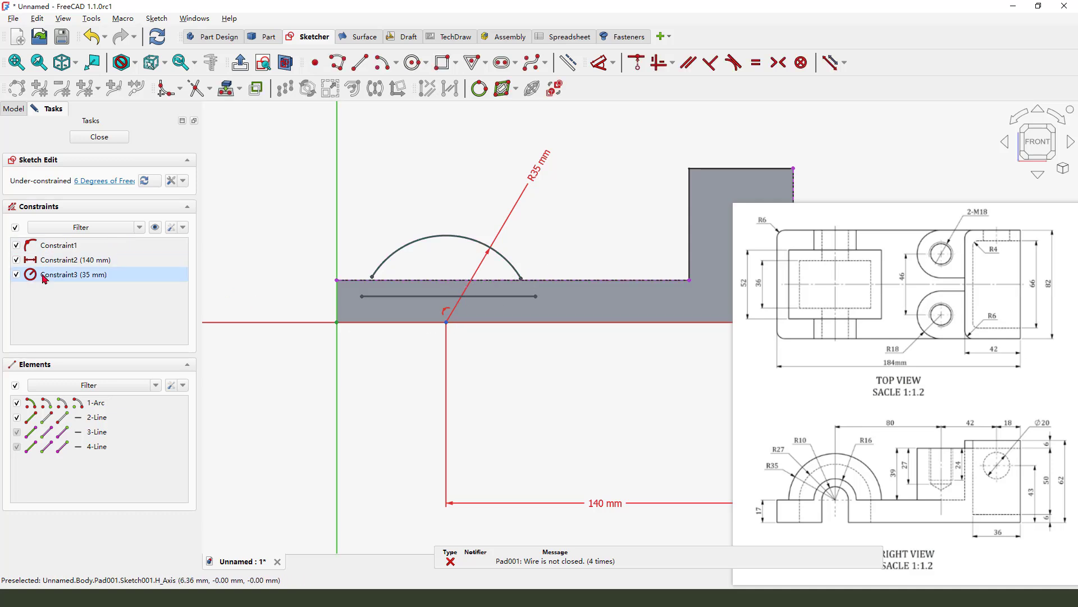
key(Delete)
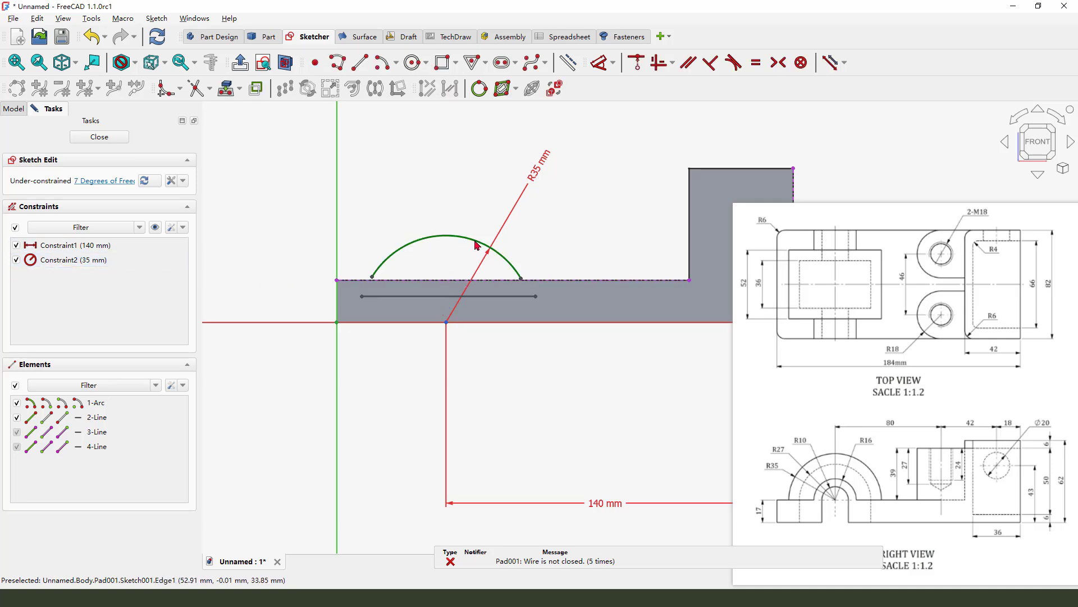
drag(482, 243, 474, 185)
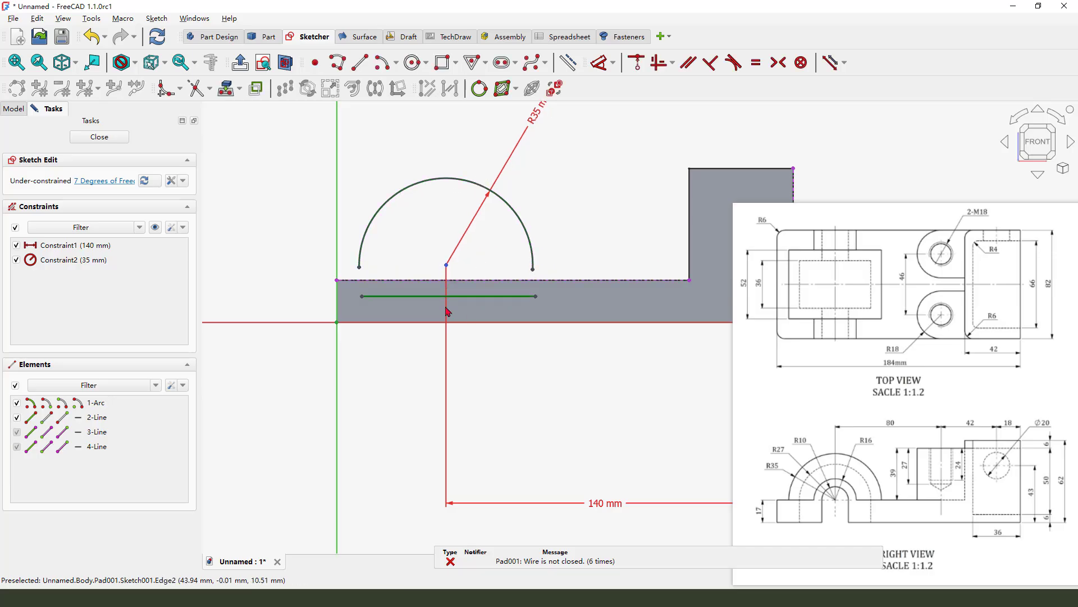
- Constrain the arc's centre and both endpoints to lie on the projected upper edge of the base plate
click(446, 267)
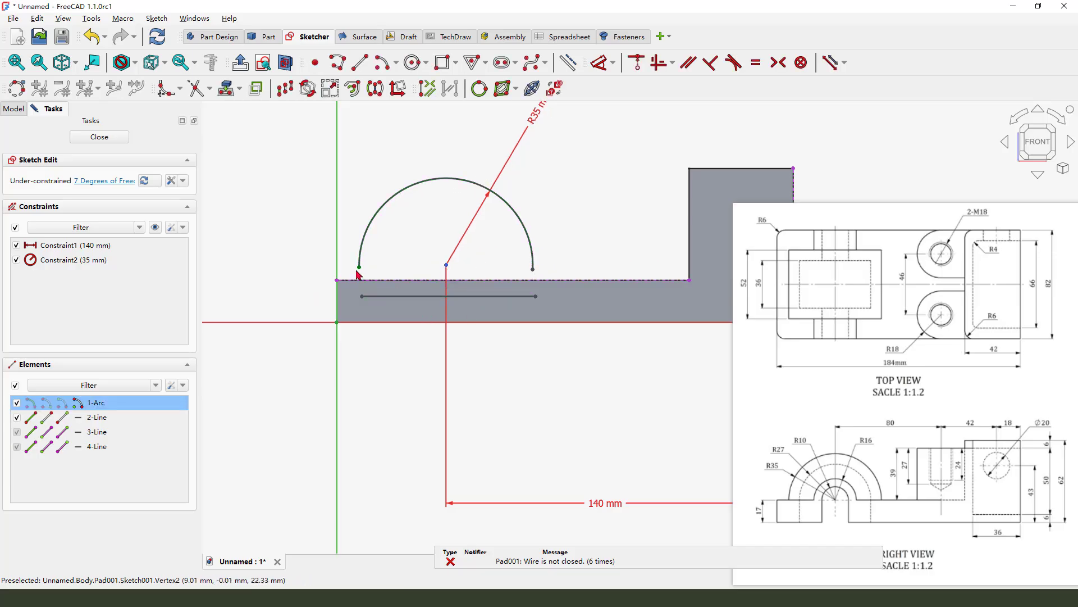
click(359, 268)
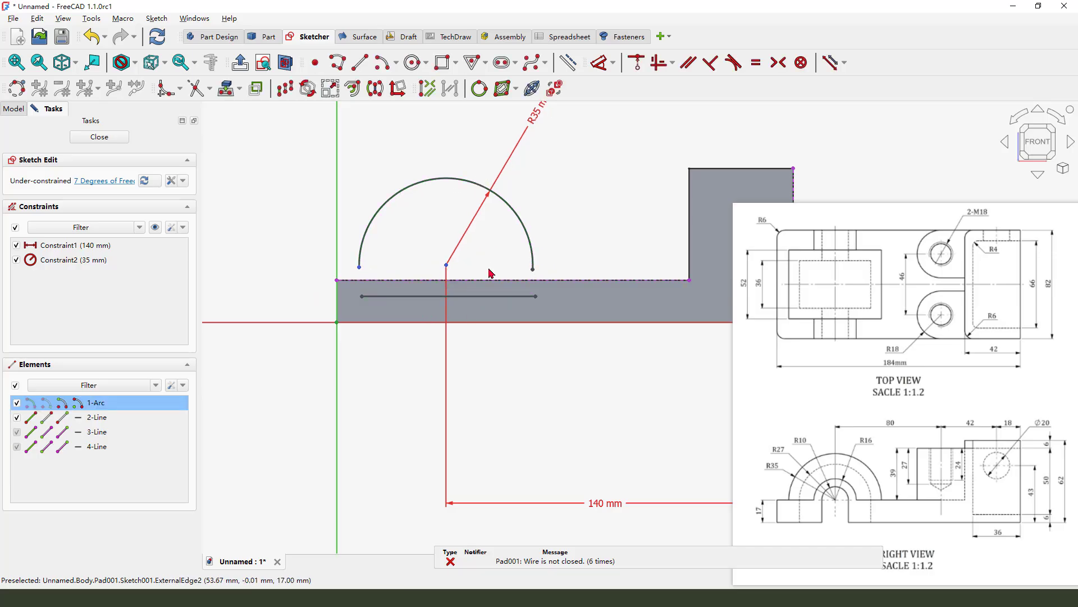
click(528, 282)
click(491, 283)
click(636, 62)
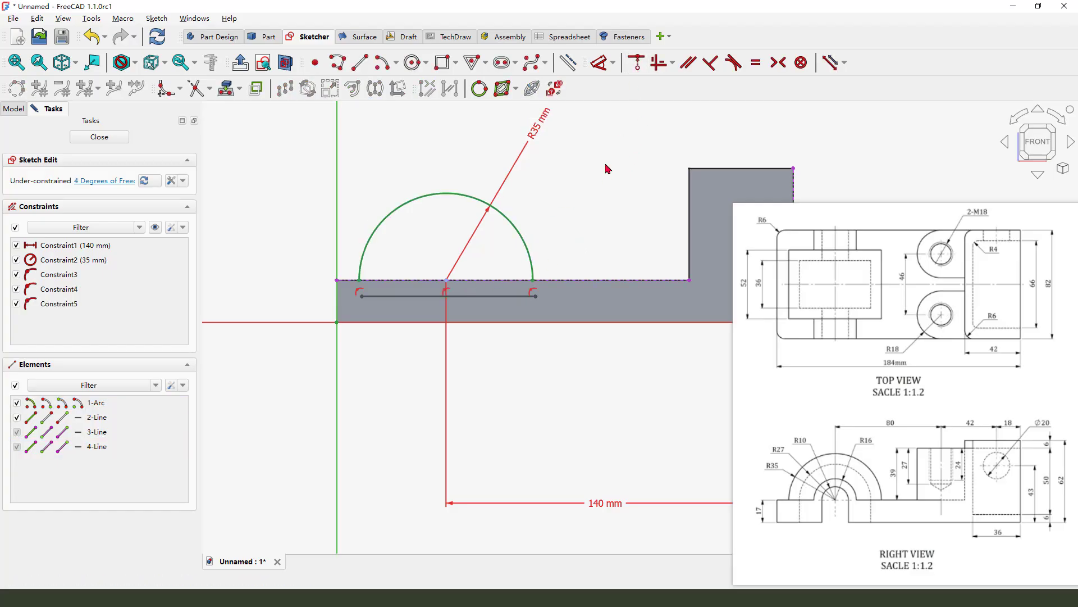
- Make both ends of the closing line coincident with the arc's endpoints and finish editing the half-circle sketch
drag(503, 259, 561, 302)
click(637, 63)
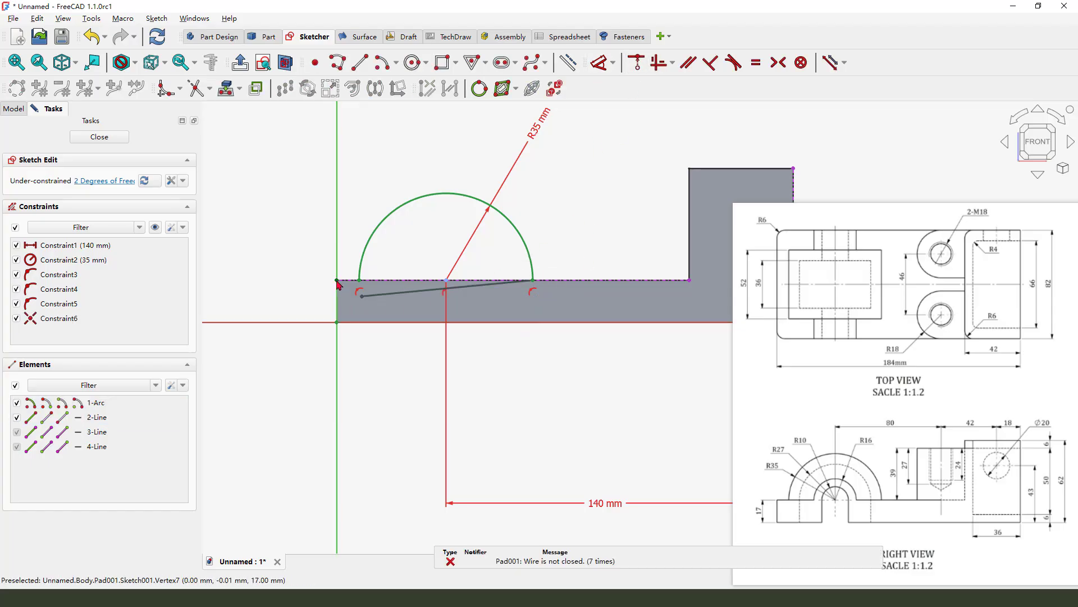
drag(343, 257, 384, 318)
click(636, 63)
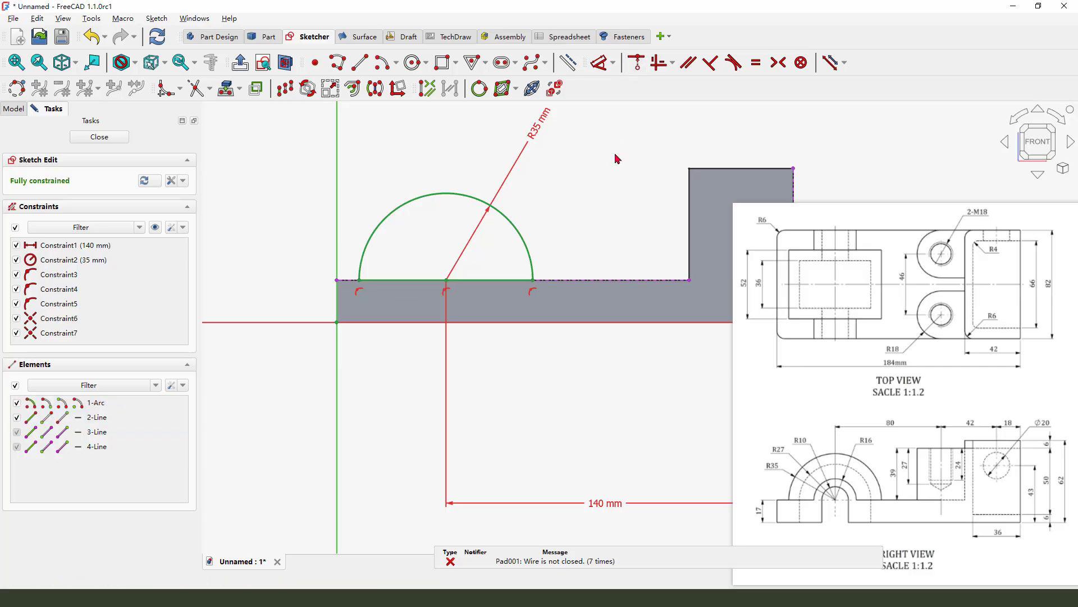
scroll(275, 258, down, 4)
scroll(342, 221, up, 3)
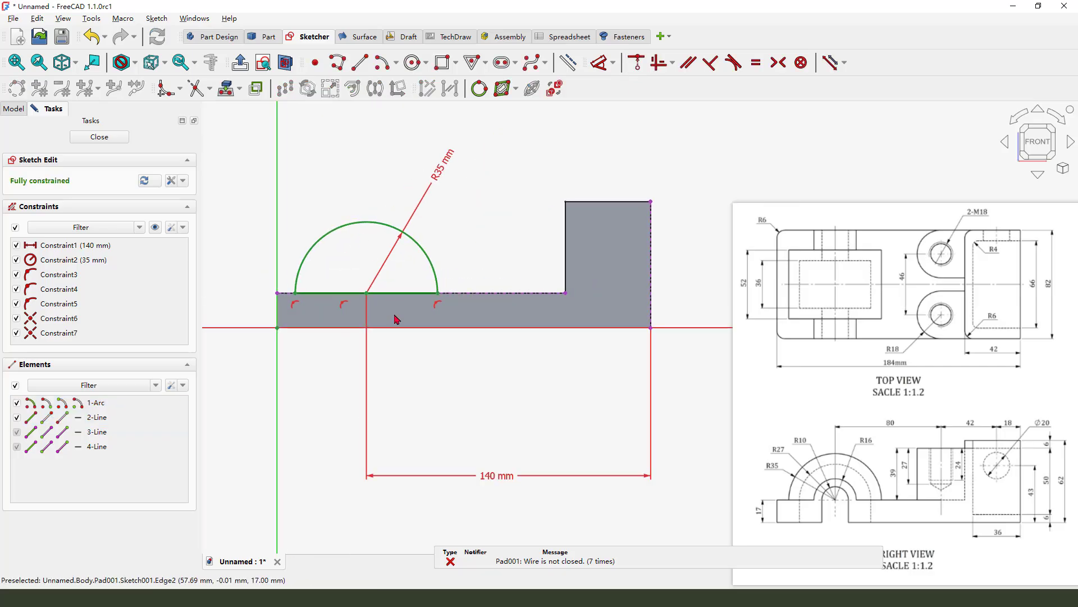
click(101, 139)
middle_drag(481, 356, 480, 363)
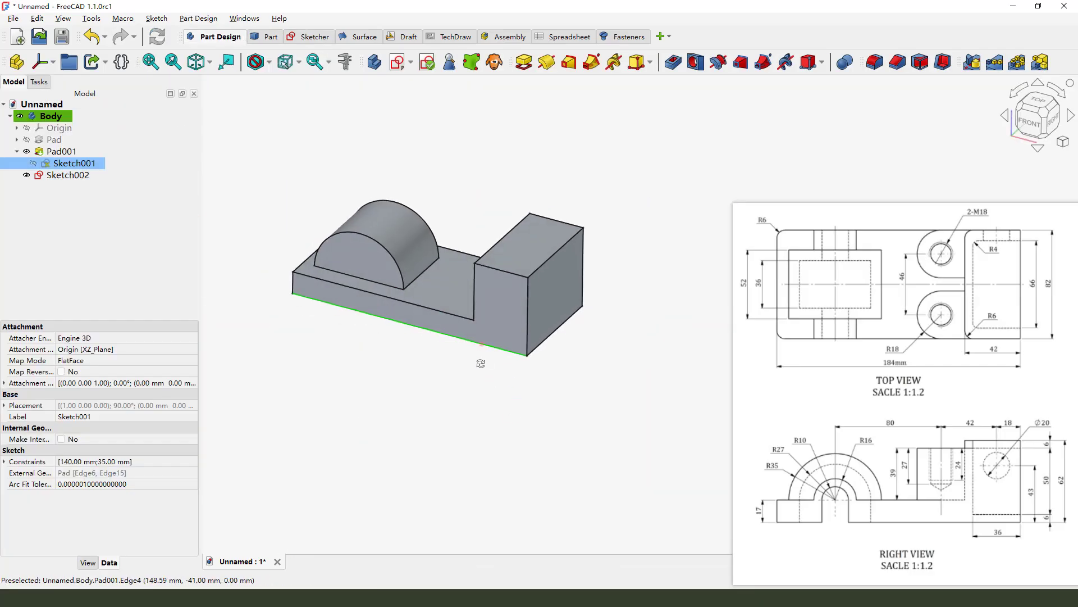
- Reopen the empty XZ-plane sketch and project the arch's outer R35 edge as external geometry
double_click(73, 175)
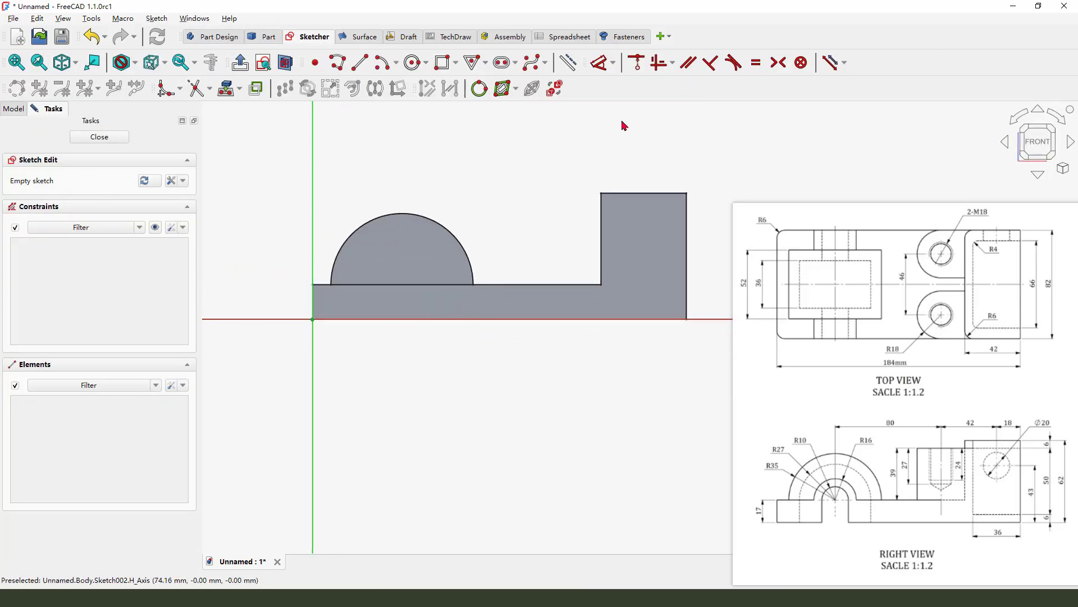
key(ctrl+2)
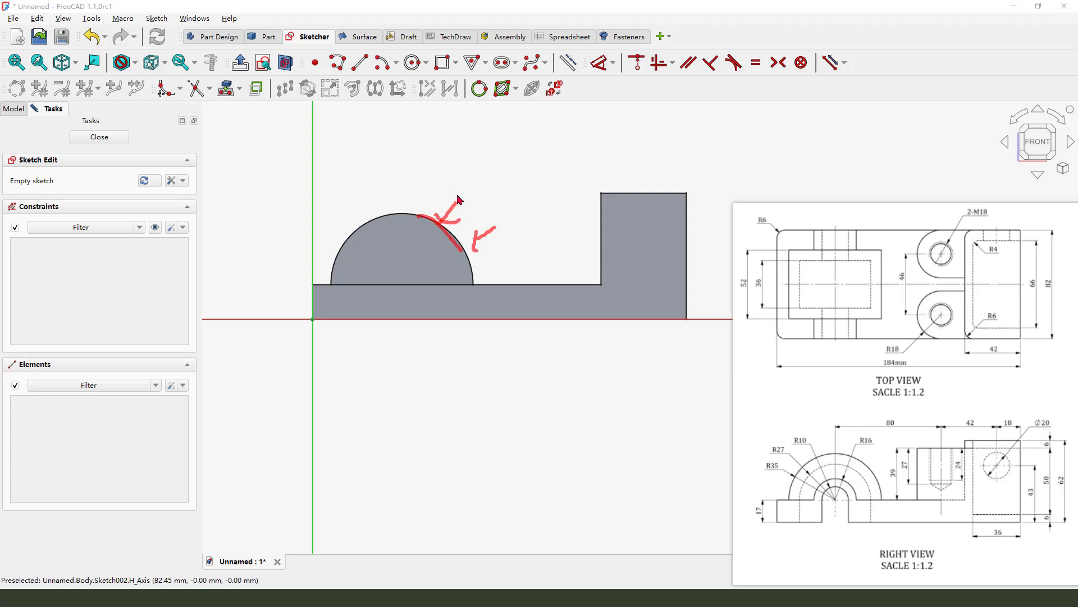
click(227, 88)
click(429, 221)
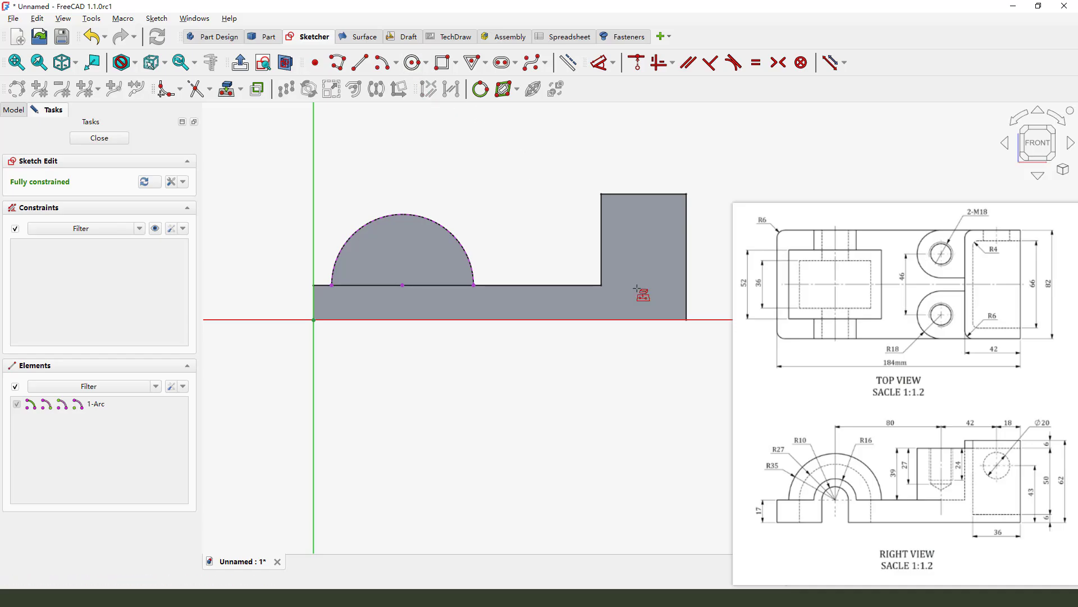
- Draw a circle about 27 mm in diameter centred on the projected arch arc's centre
click(414, 62)
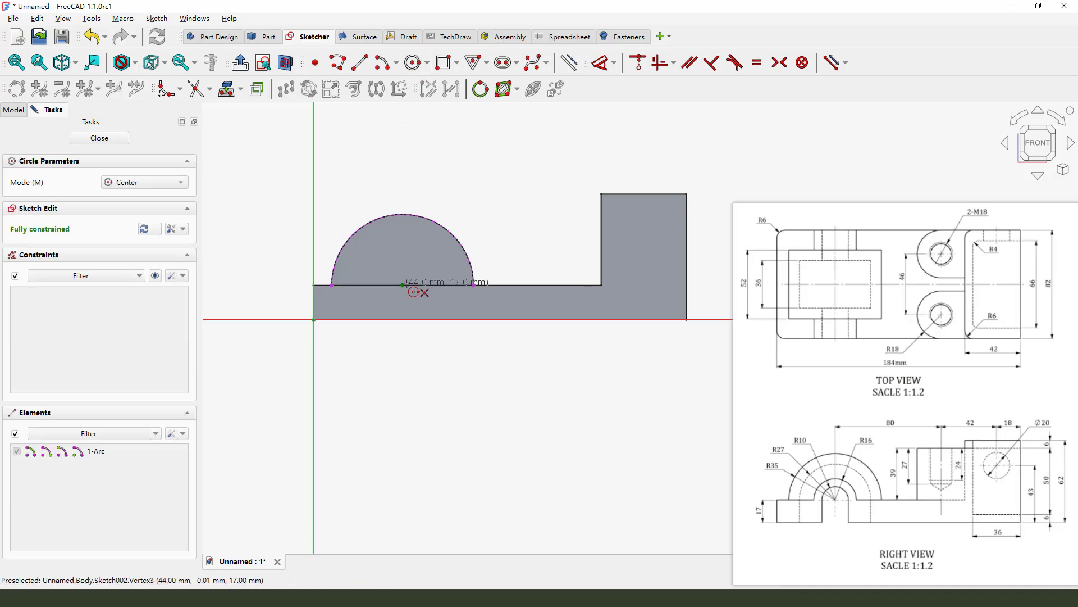
click(402, 284)
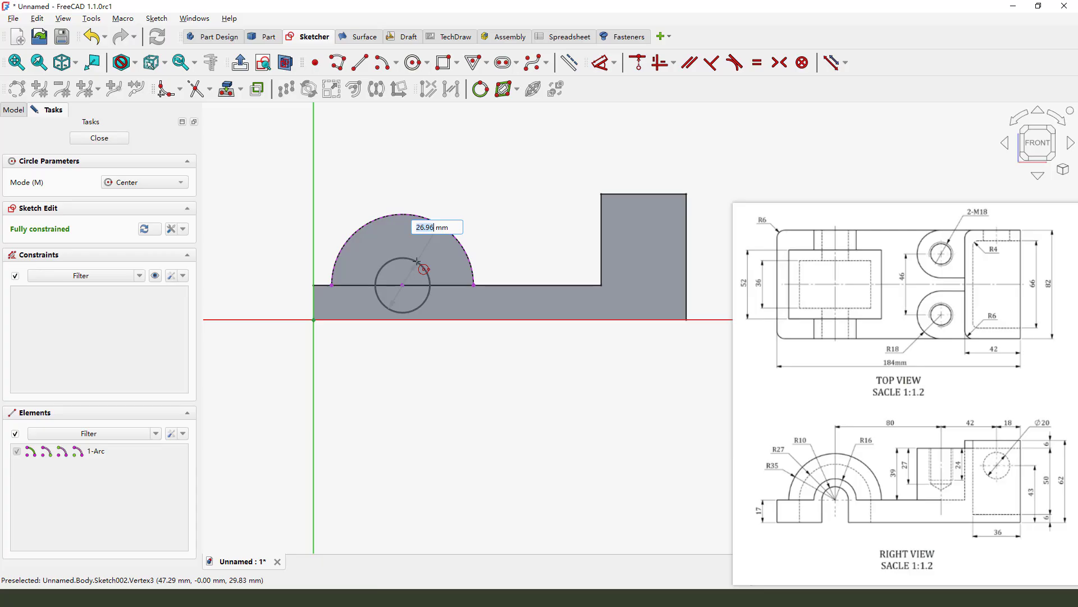
click(417, 261)
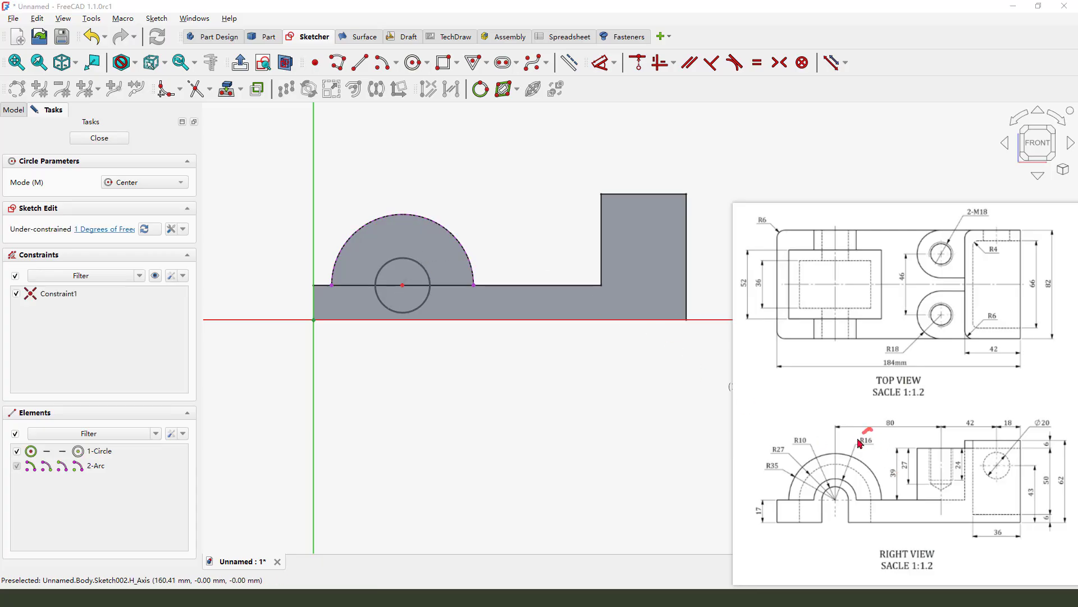
click(421, 264)
key(Escape)
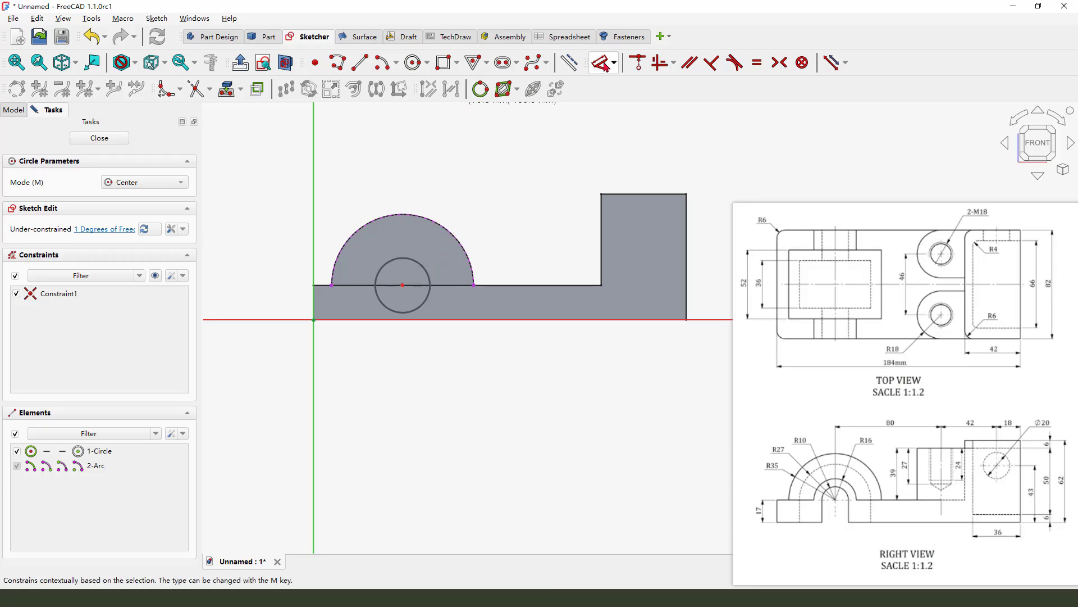
key(Escape)
- Dimension the circle's diameter as 32 mm and finish editing the sketch
click(425, 275)
click(462, 225)
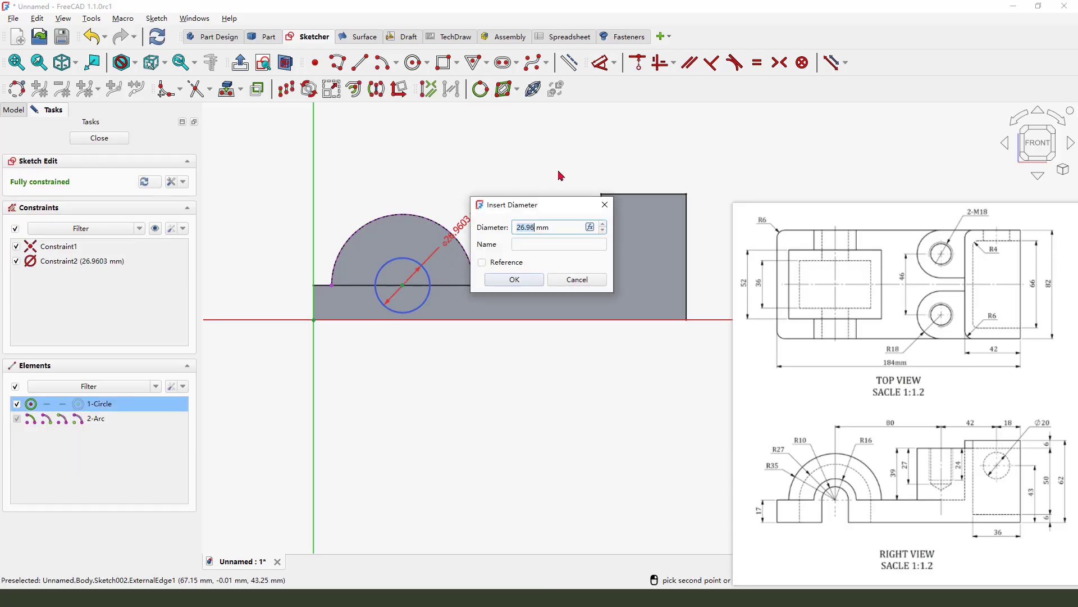
key(Return)
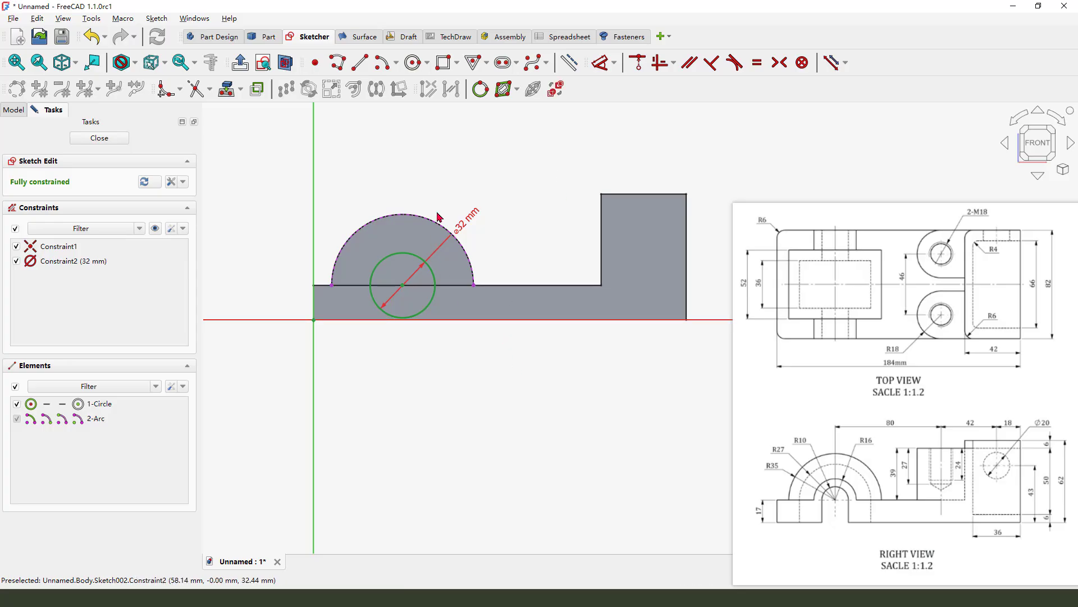
click(100, 138)
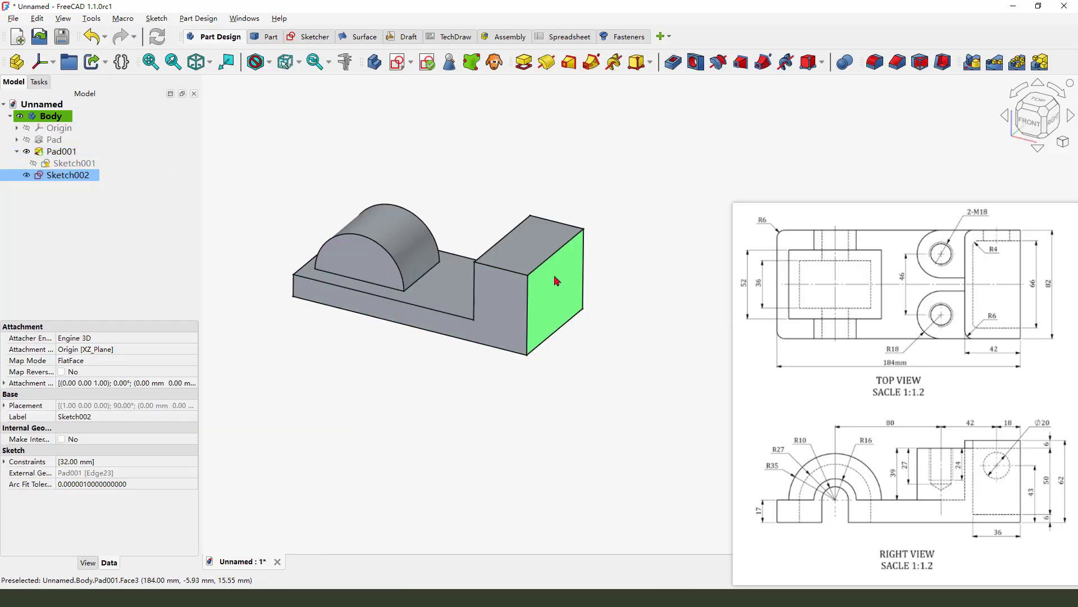
- Start a Pad of the circle sketch and set its mode to Symmetric
click(524, 62)
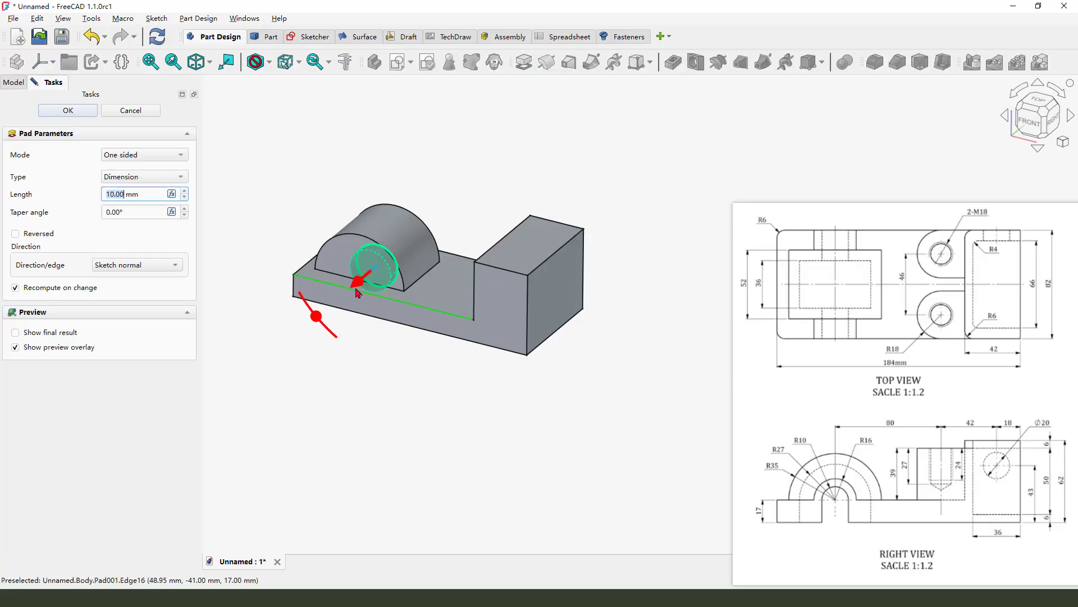
scroll(356, 286, up, 3)
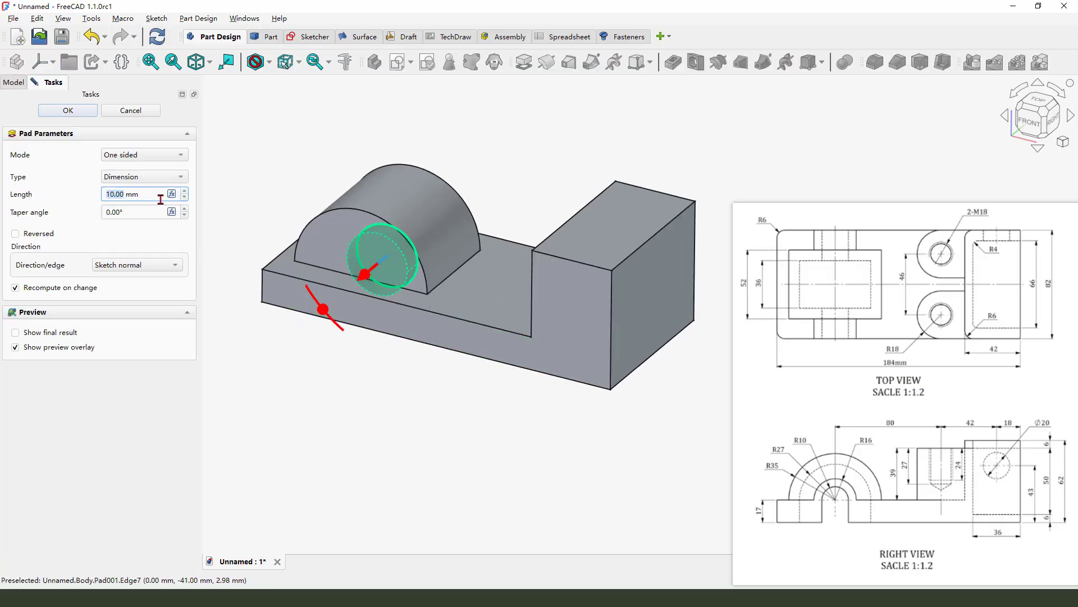
click(149, 156)
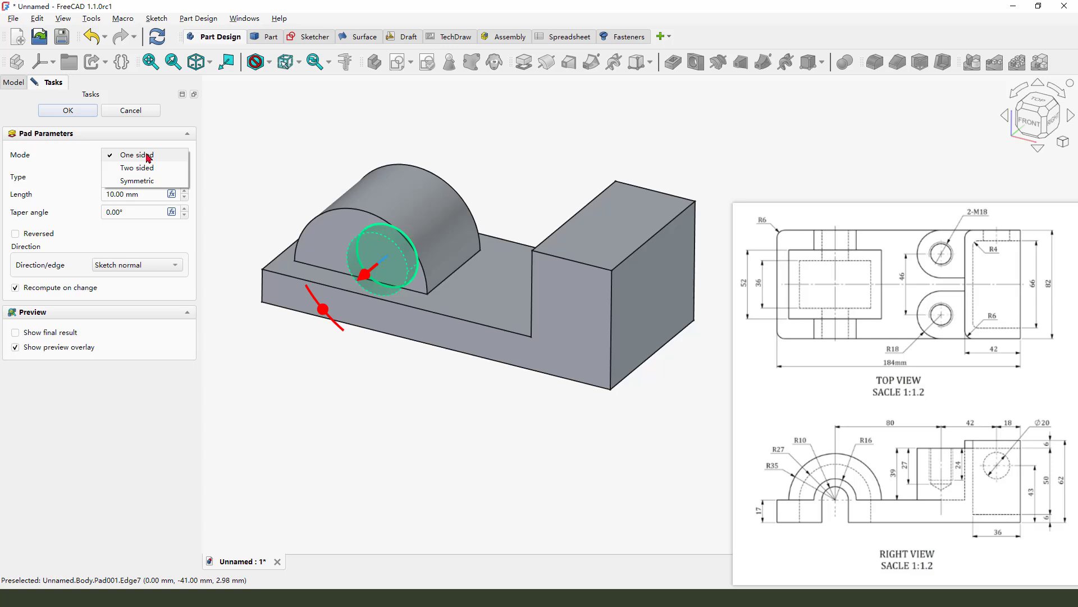
click(138, 180)
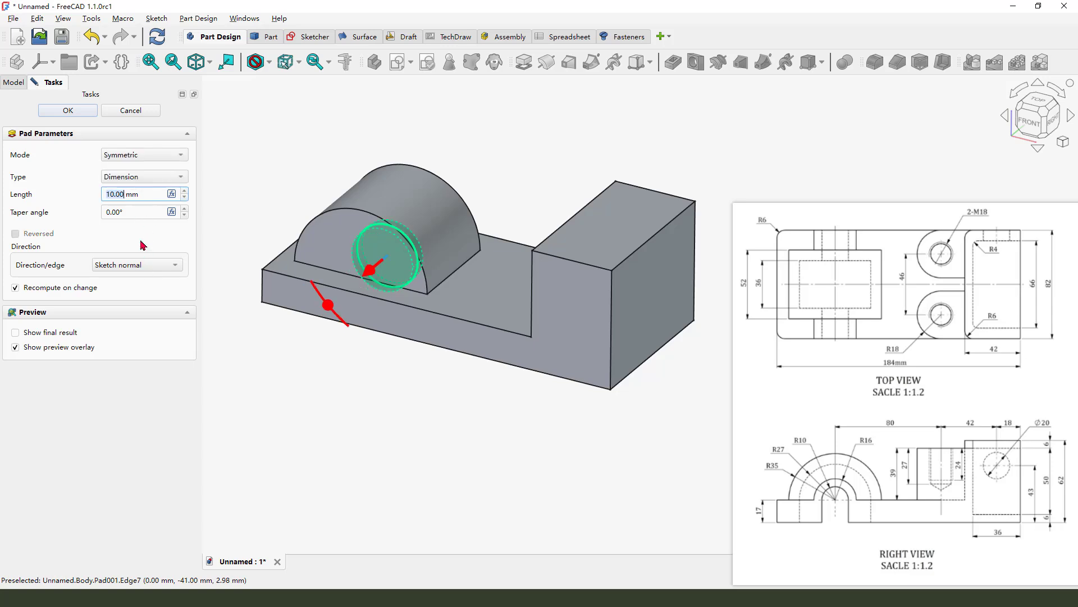
click(147, 155)
- Set the pad type to Up to face, choose the L-shaped base's long front side face as the limit, and accept the pad
click(138, 177)
click(139, 178)
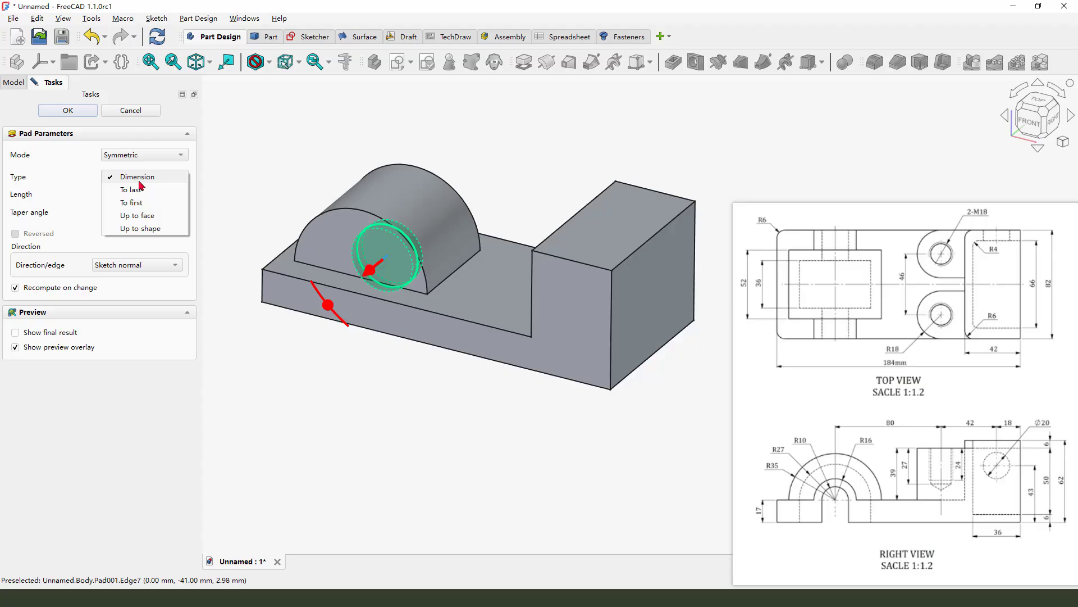
click(148, 217)
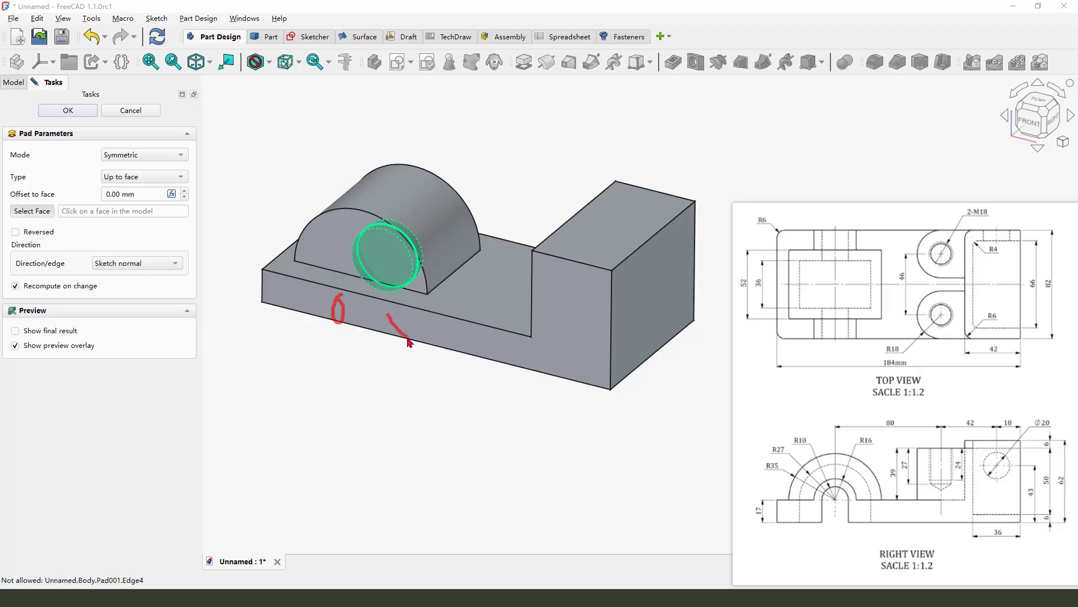
click(354, 315)
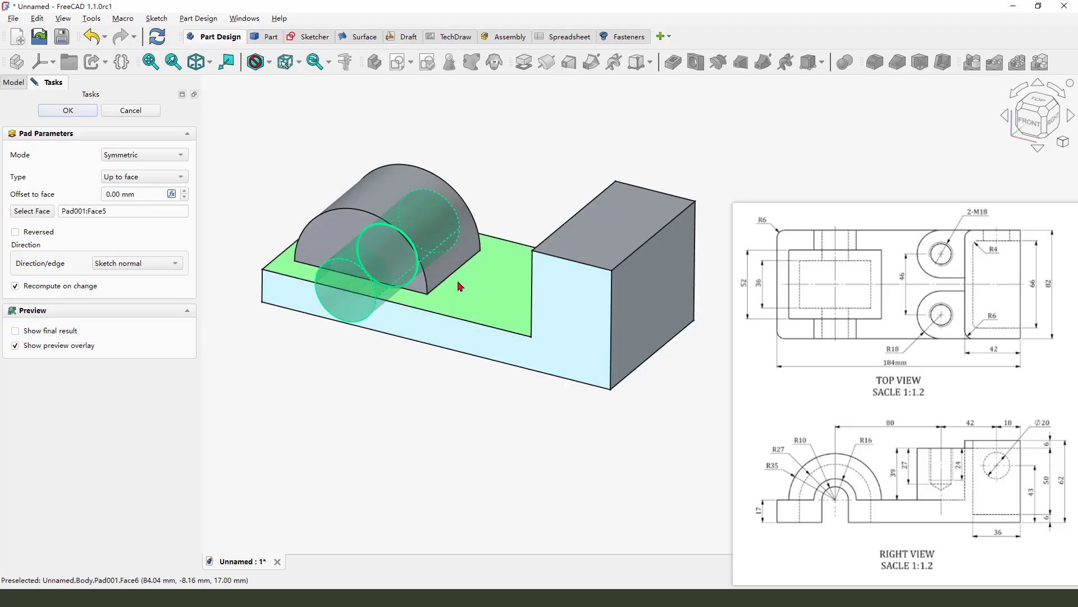
middle_drag(458, 281, 432, 391)
key(0)
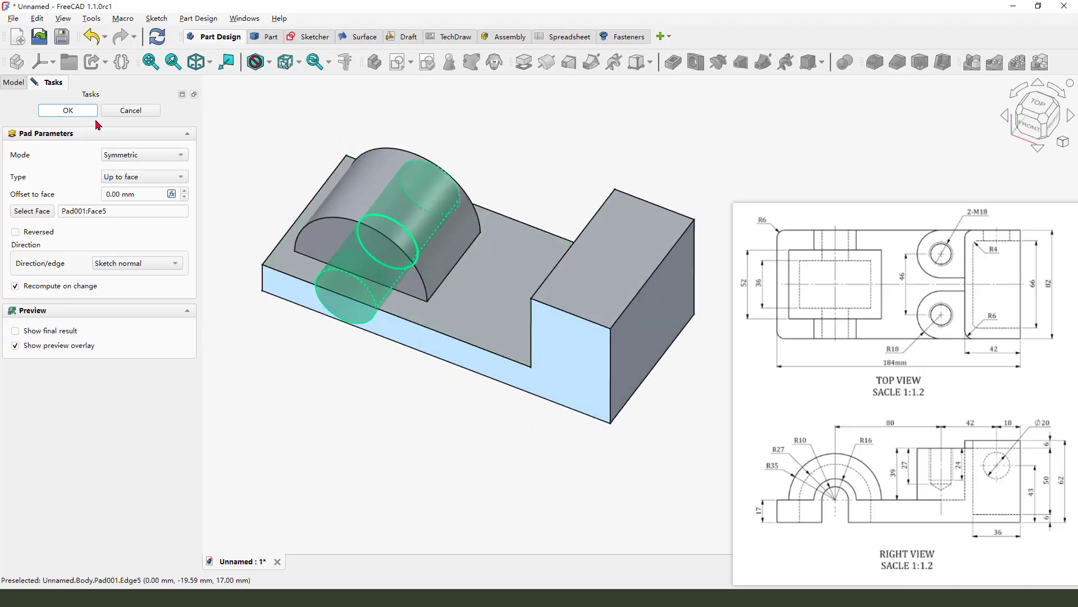
click(68, 110)
middle_drag(433, 281, 440, 250)
scroll(387, 264, down, 2)
middle_drag(445, 305, 462, 290)
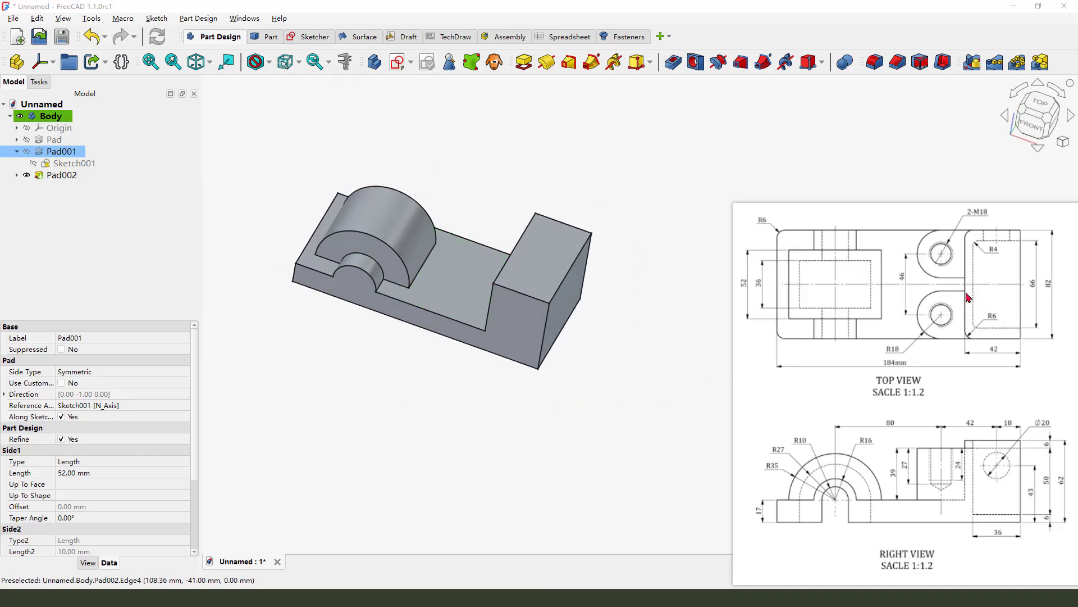
mouse_move(955, 289)
mouse_down()
mouse_move(922, 327)
mouse_move(958, 290)
mouse_up()
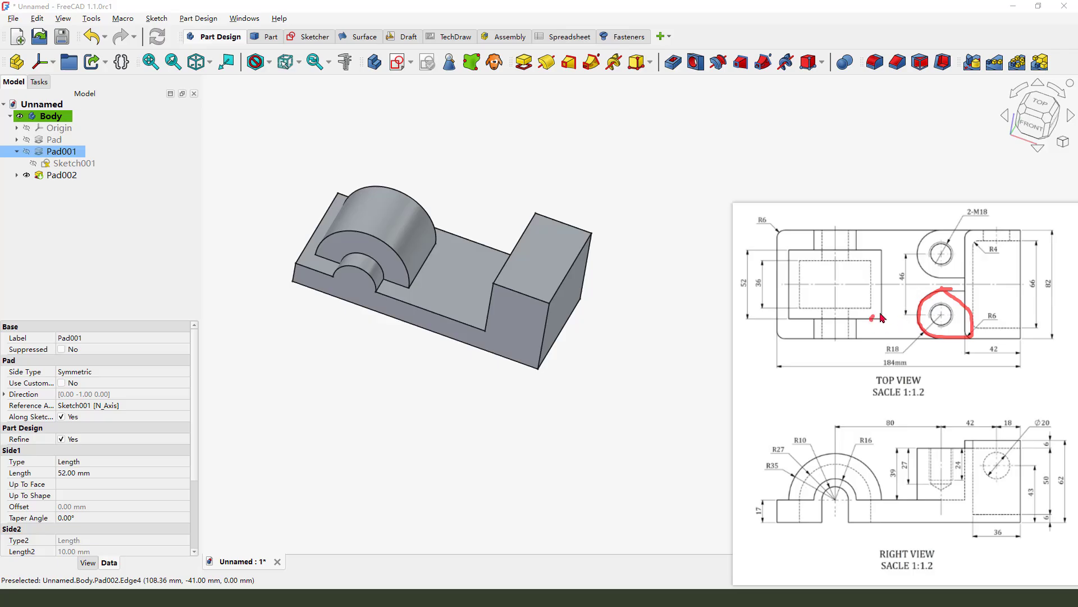
mouse_move(880, 313)
mouse_down()
mouse_move(916, 262)
mouse_move(926, 279)
mouse_up()
key(Escape)
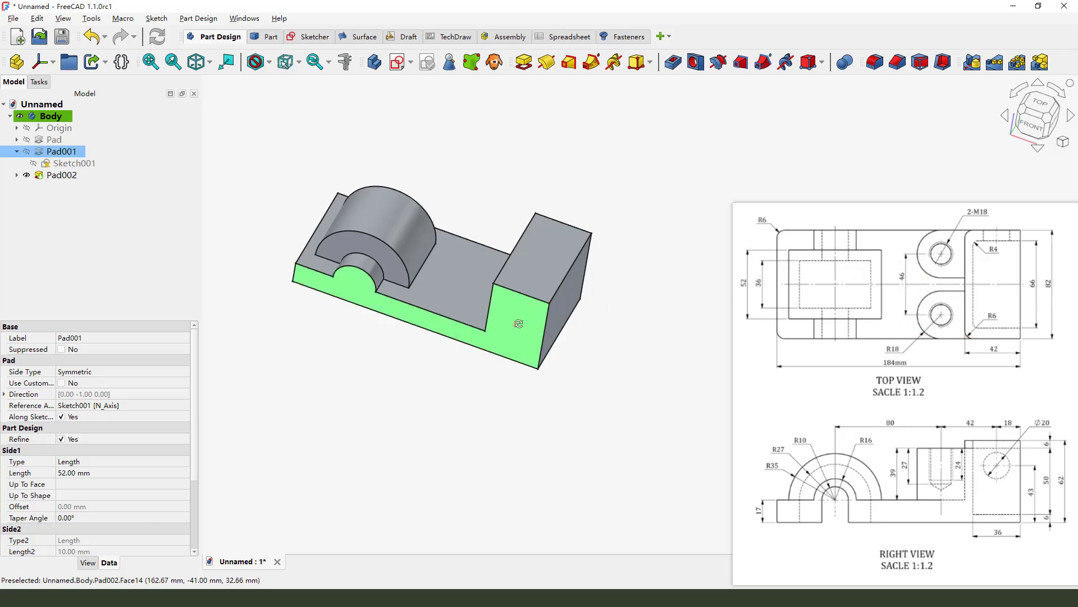
middle_drag(519, 324, 513, 212)
mouse_move(506, 198)
mouse_down()
mouse_move(463, 247)
mouse_move(430, 247)
mouse_up()
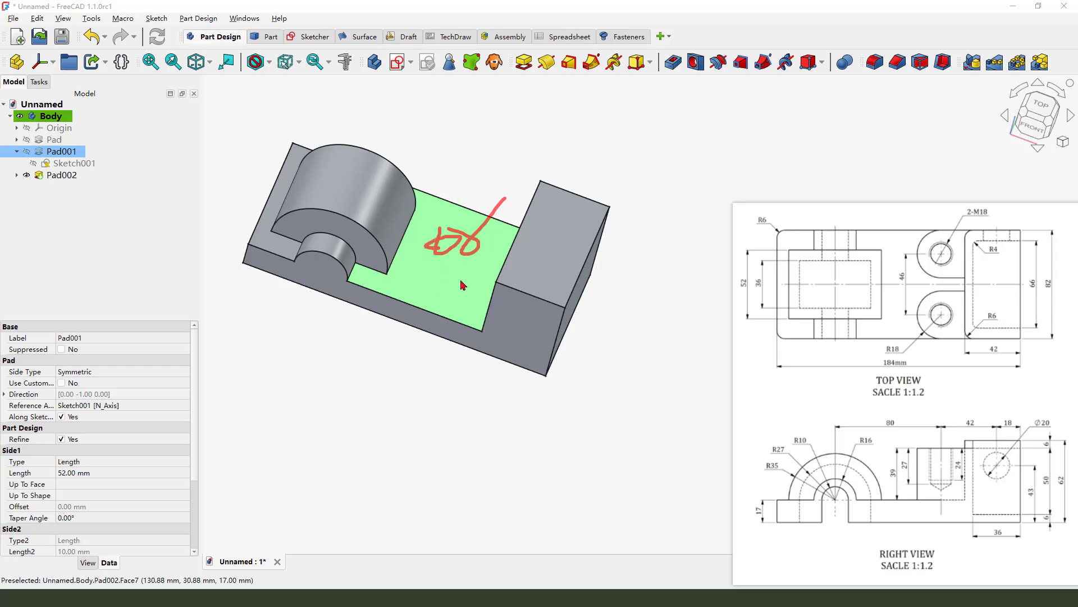
key(Escape)
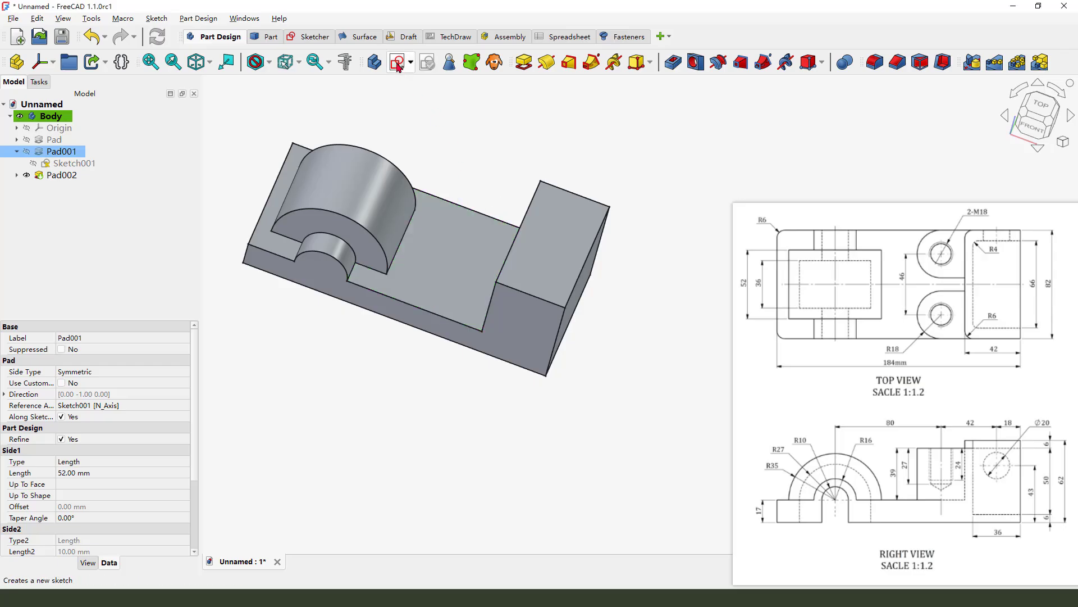
- Create a new sketch on the base plate's upper face, between the arch and the raised end block
click(464, 250)
click(397, 63)
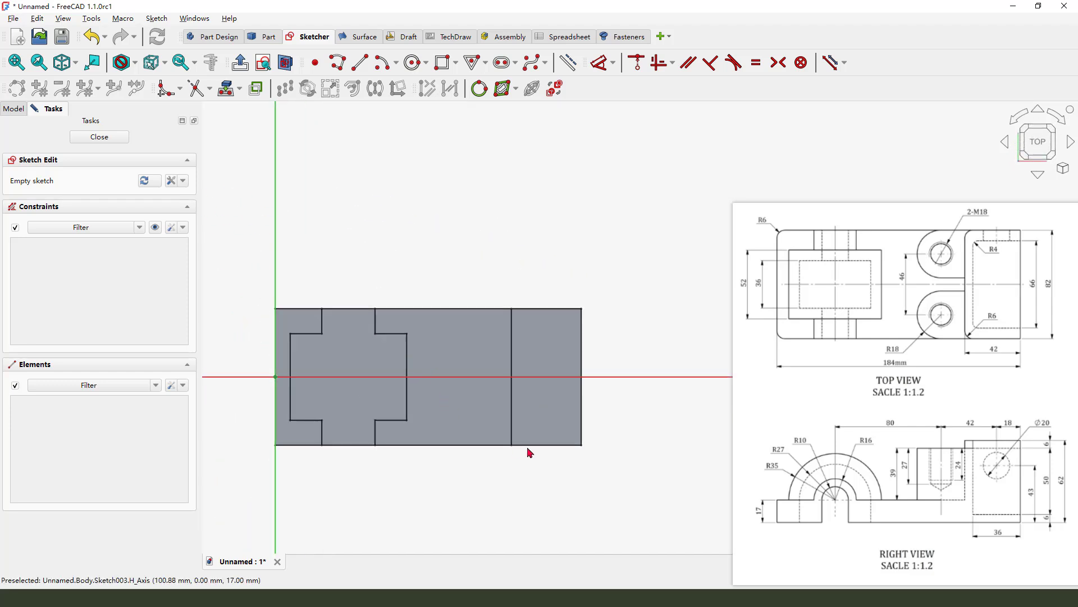
scroll(530, 471, up, 1)
scroll(554, 369, down, 1)
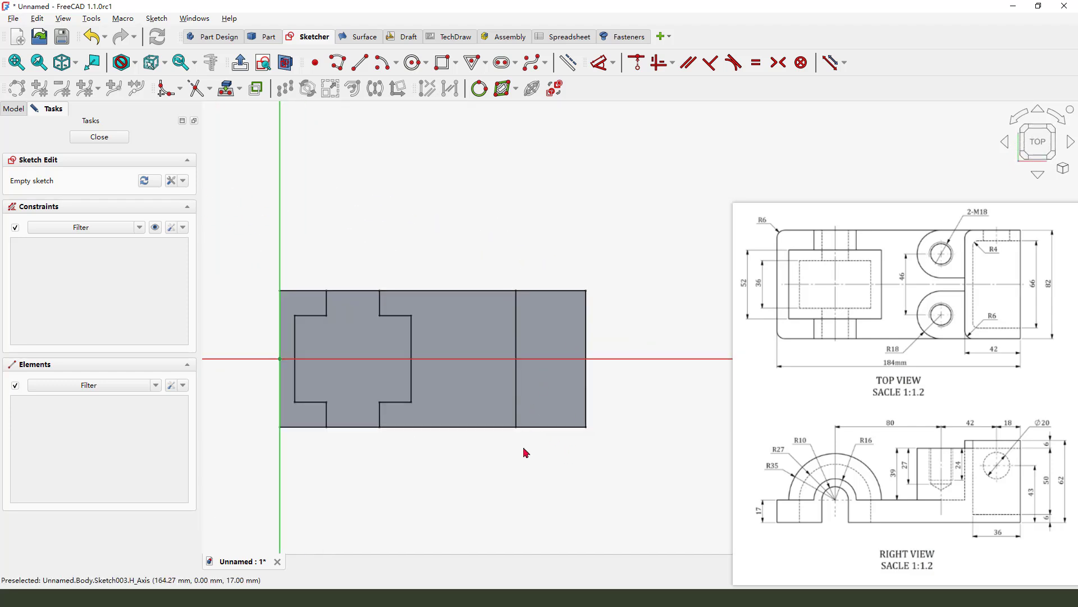
scroll(525, 449, up, 1)
scroll(542, 361, down, 1)
scroll(521, 425, up, 1)
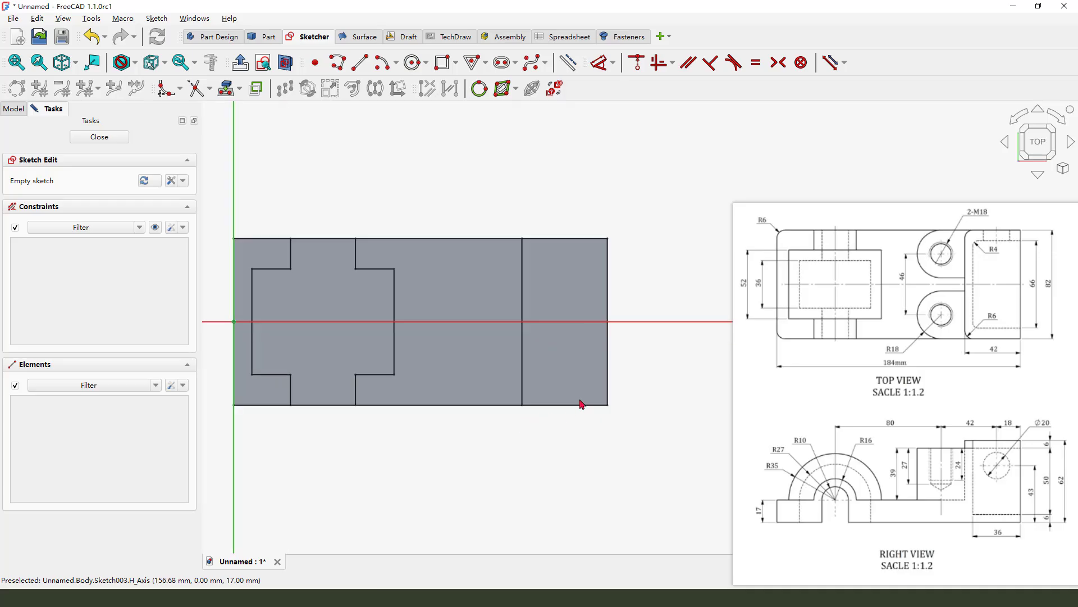
- Project the raised end block's outer end edge into the sketch as external geometry
drag(660, 277, 640, 284)
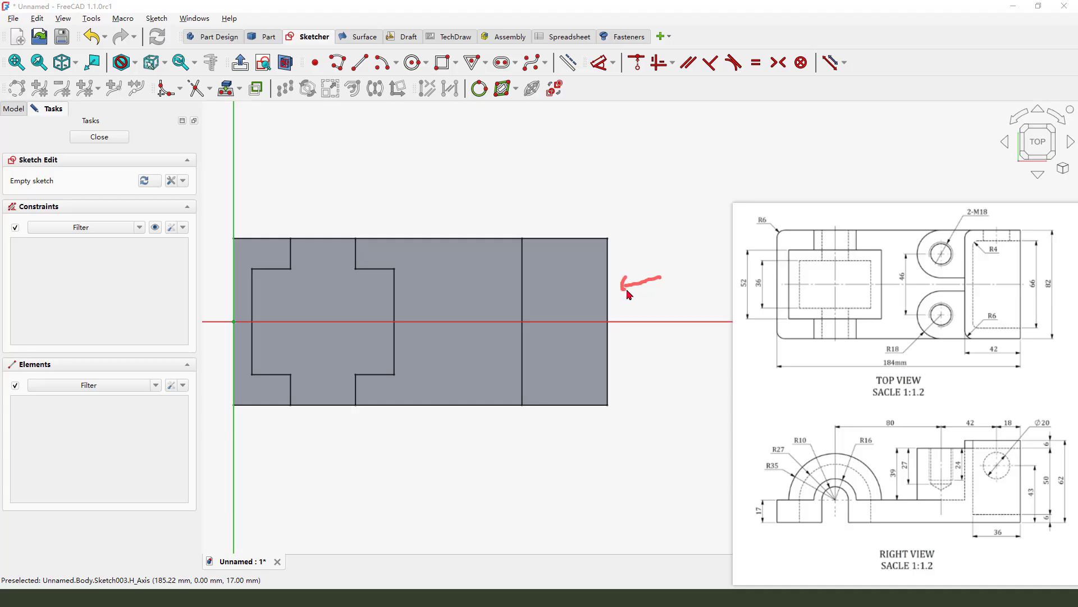
drag(611, 247, 606, 323)
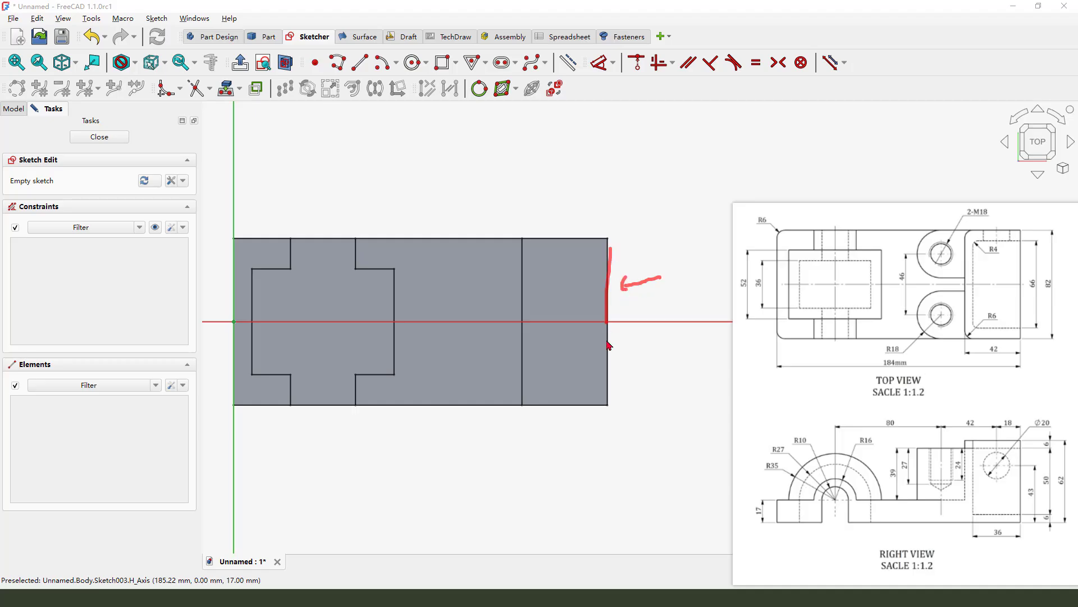
click(226, 88)
click(607, 272)
scroll(629, 205, down, 3)
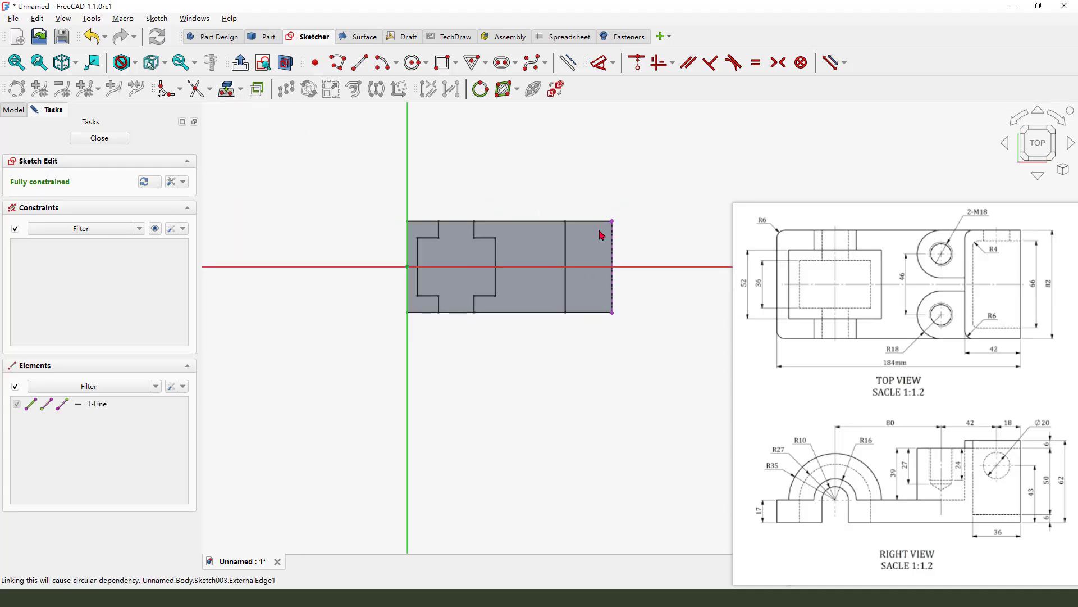
scroll(612, 256, up, 1)
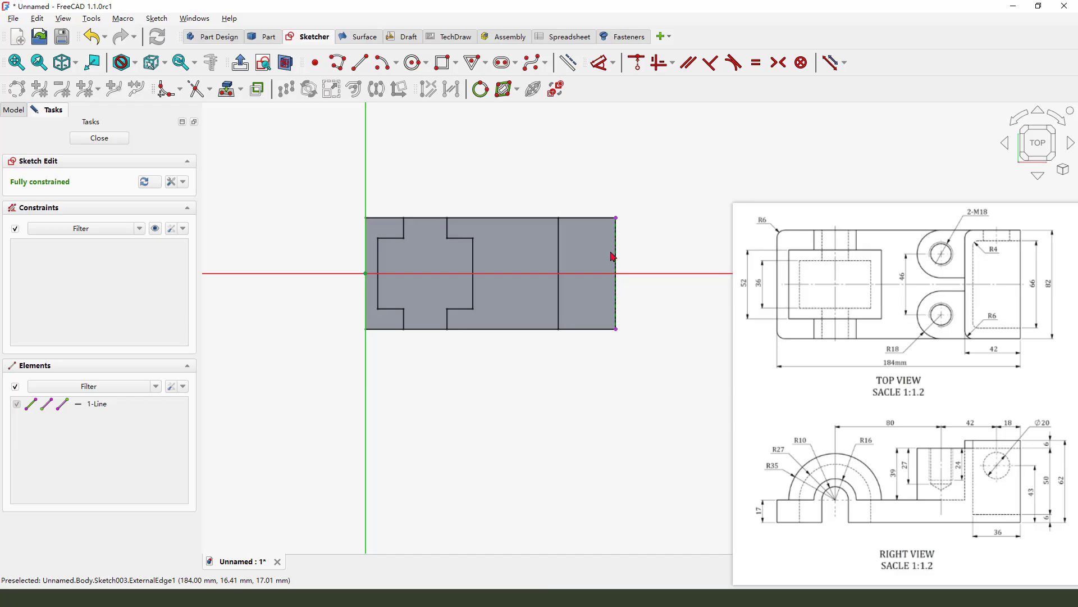
- Draw a horizontal slot with about 13 mm end radius from the projected end edge toward the arch, crossing the block's inner edge
click(505, 66)
click(616, 245)
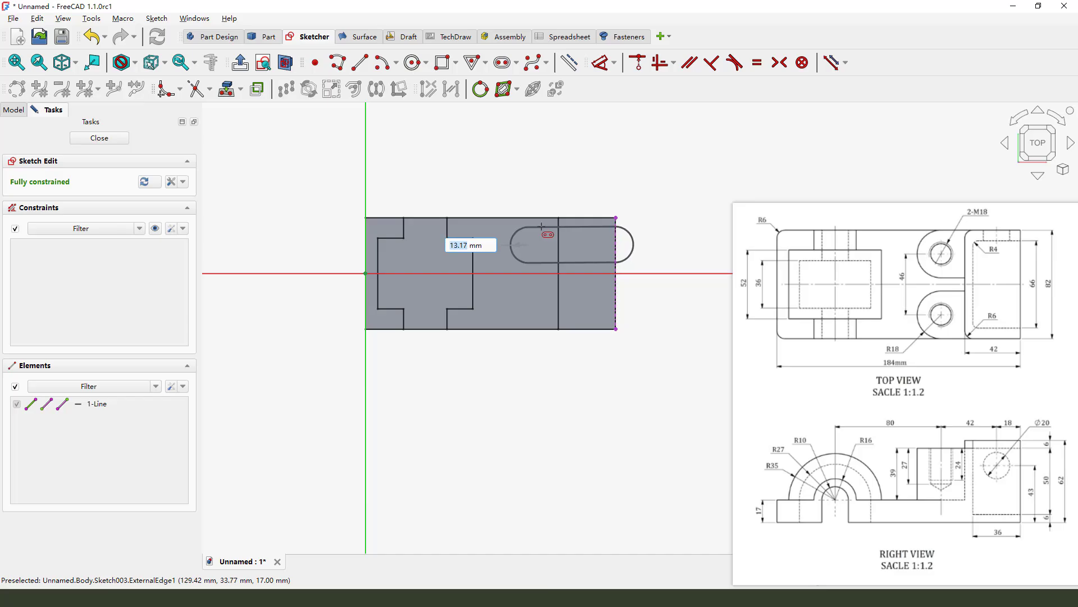
click(543, 227)
right_click(639, 199)
scroll(637, 221, up, 4)
scroll(611, 243, up, 2)
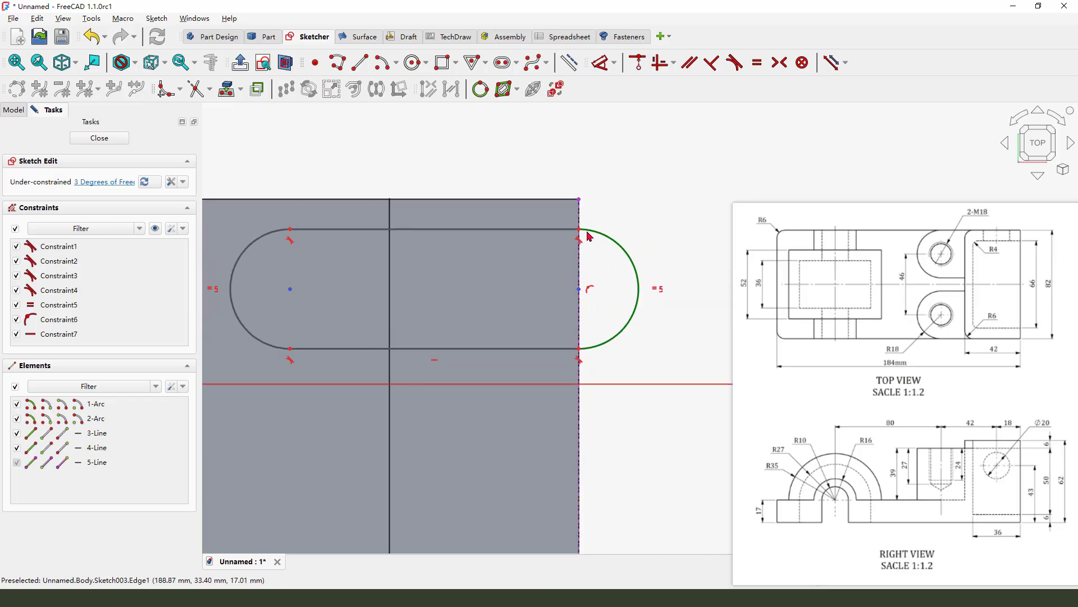
- Make the slot's upper outer arc endpoint coincident with the projected edge's upper end, and shift the inner arc centre slightly
click(579, 197)
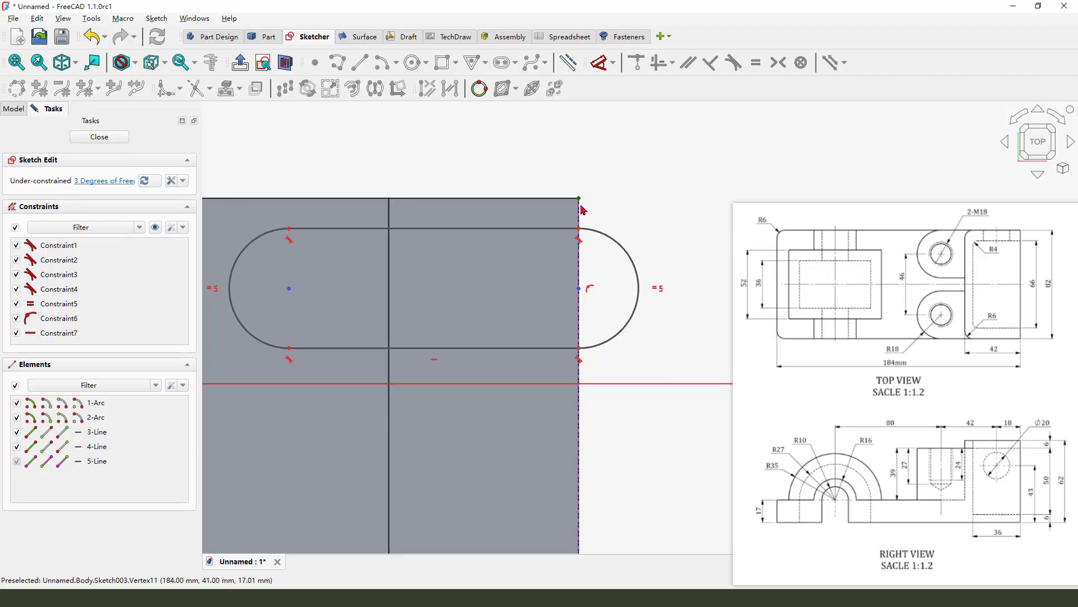
click(579, 229)
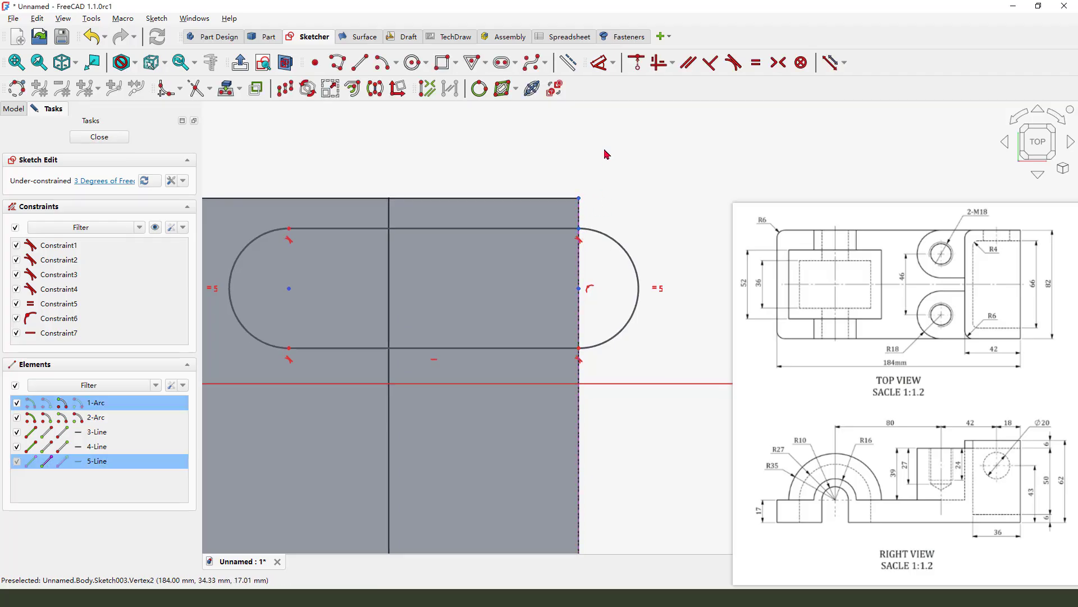
click(637, 63)
scroll(415, 247, down, 3)
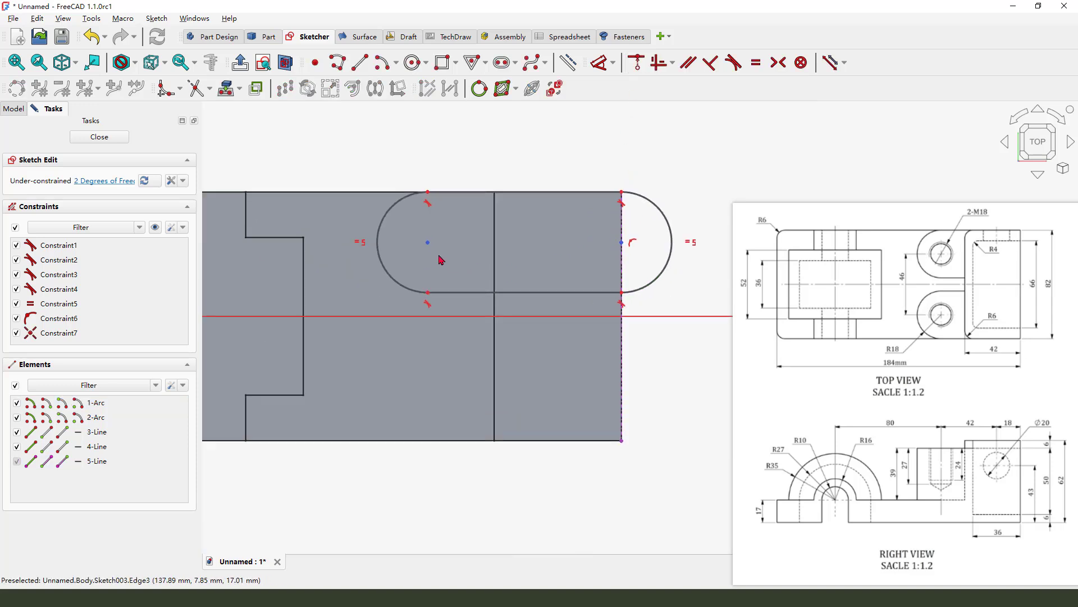
mouse_move(428, 243)
mouse_down()
mouse_move(445, 243)
mouse_move(433, 244)
mouse_up()
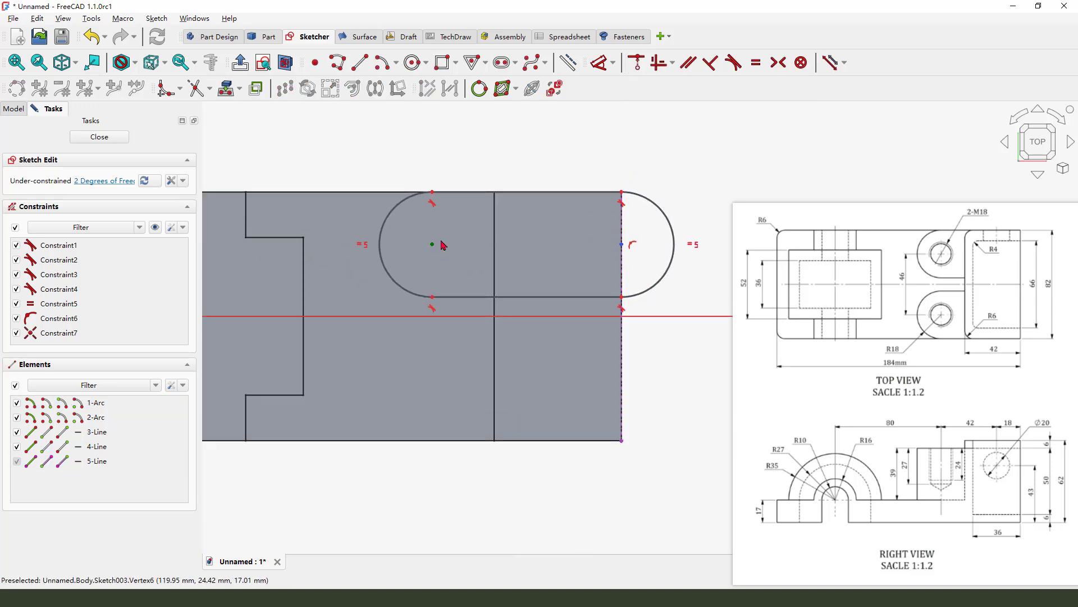
scroll(440, 243, down, 1)
scroll(593, 243, up, 1)
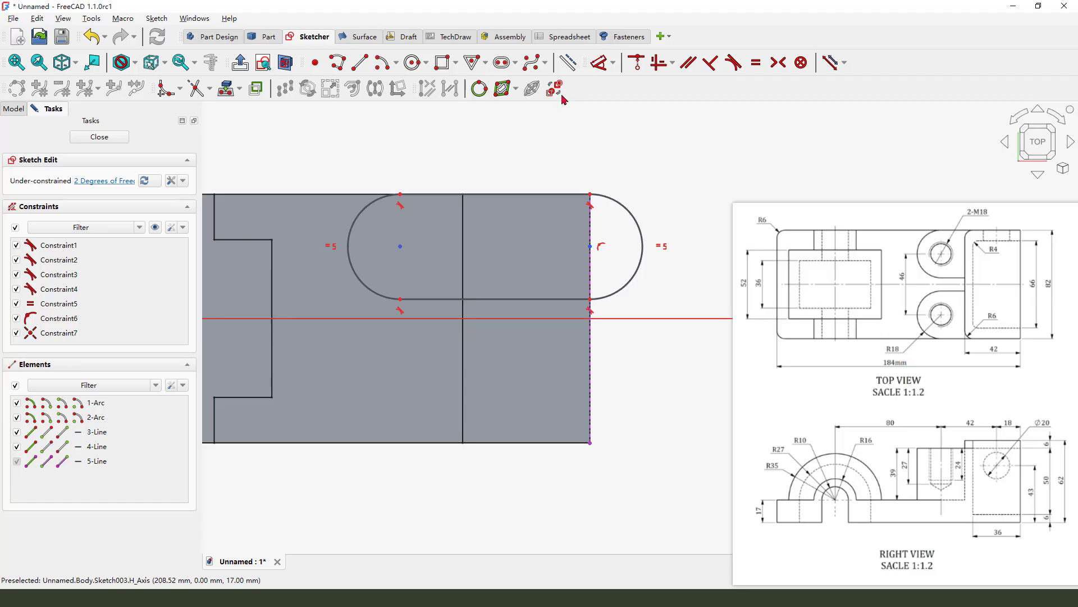
- Constrain the slot's inner end arc to an 18 mm radius
click(597, 65)
click(357, 215)
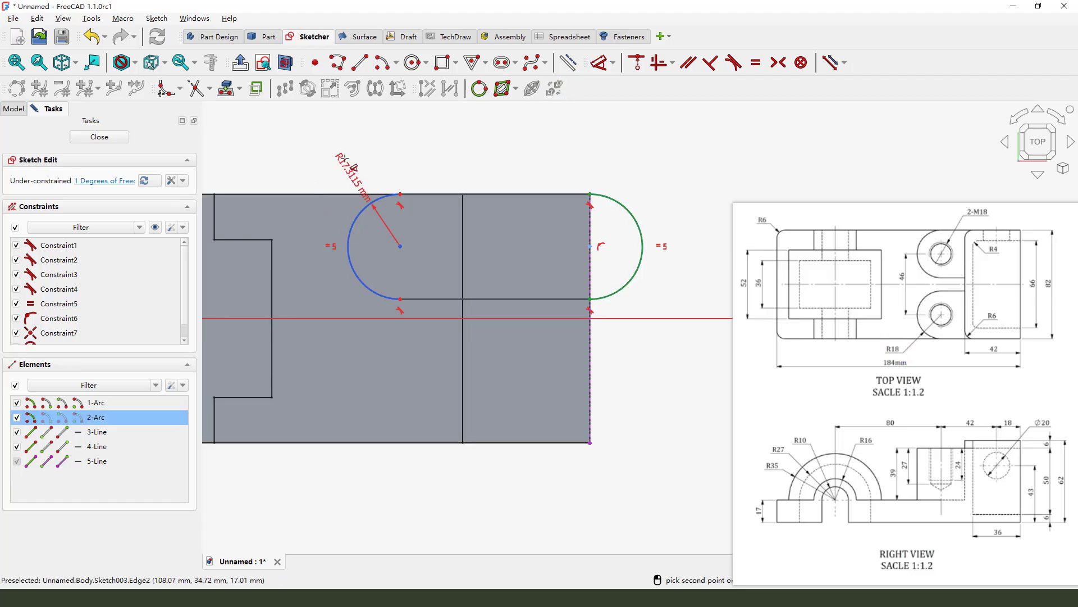
click(339, 163)
text(18)
key(Return)
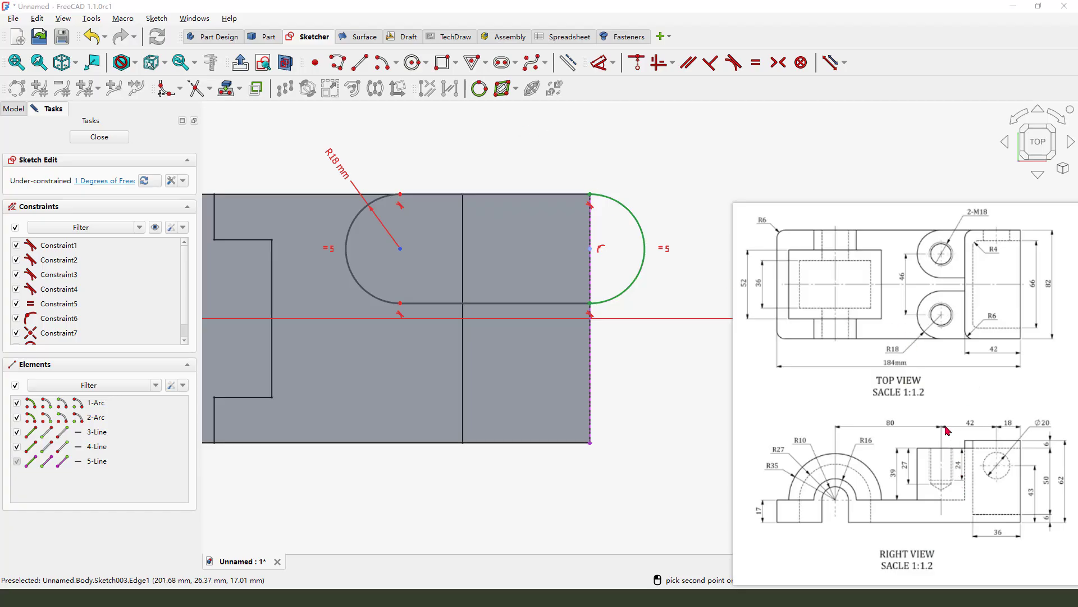
- Set the horizontal distance from the inner arc's centre to the projected outer edge to 42+18 mm (60 mm)
drag(943, 419, 944, 456)
drag(996, 417, 996, 464)
drag(962, 432, 1022, 435)
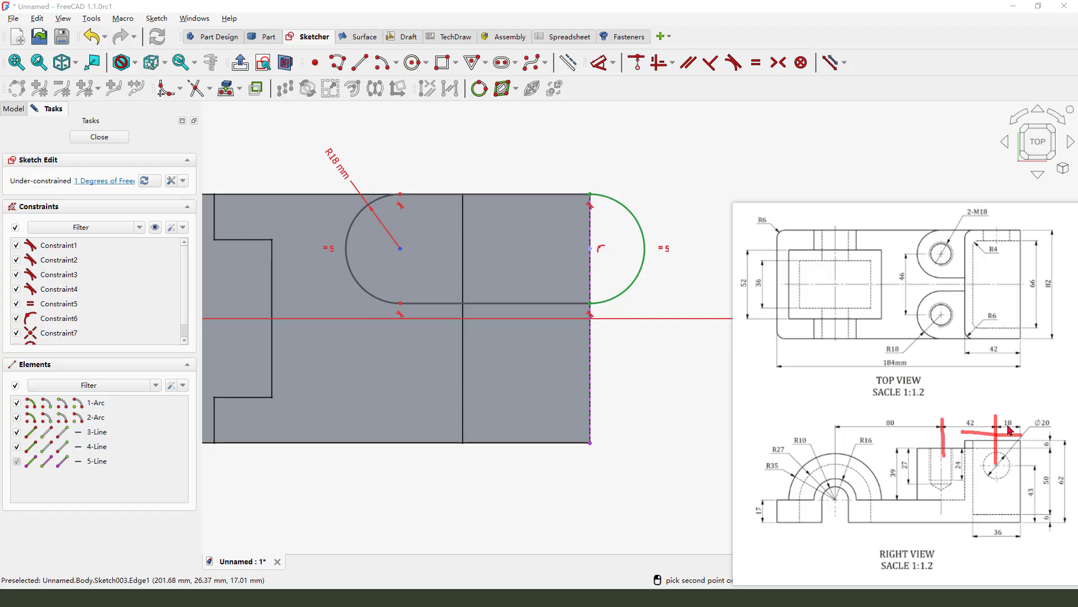
click(589, 195)
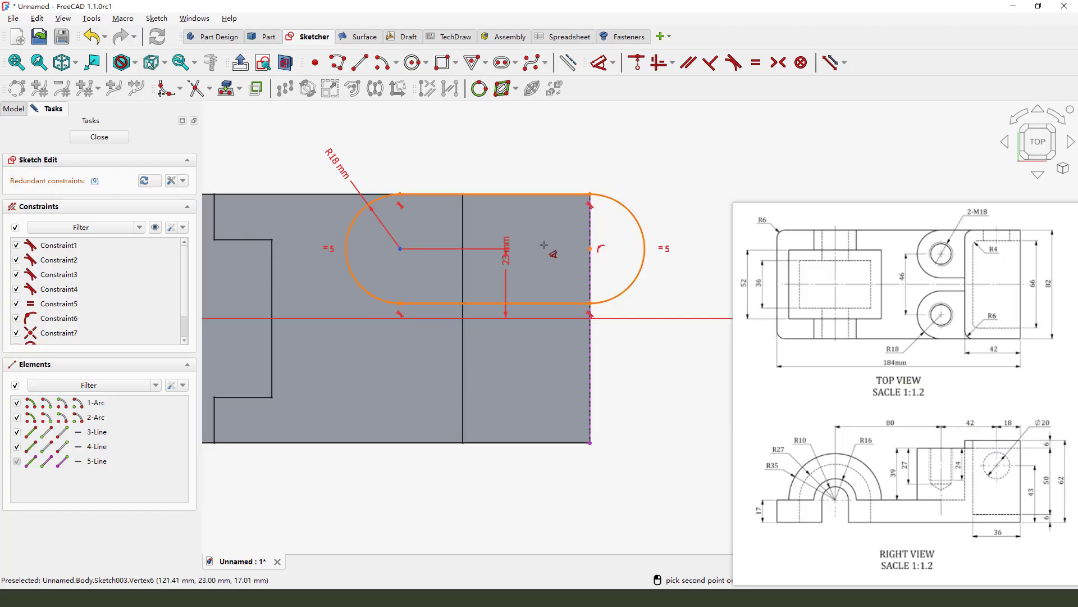
click(663, 164)
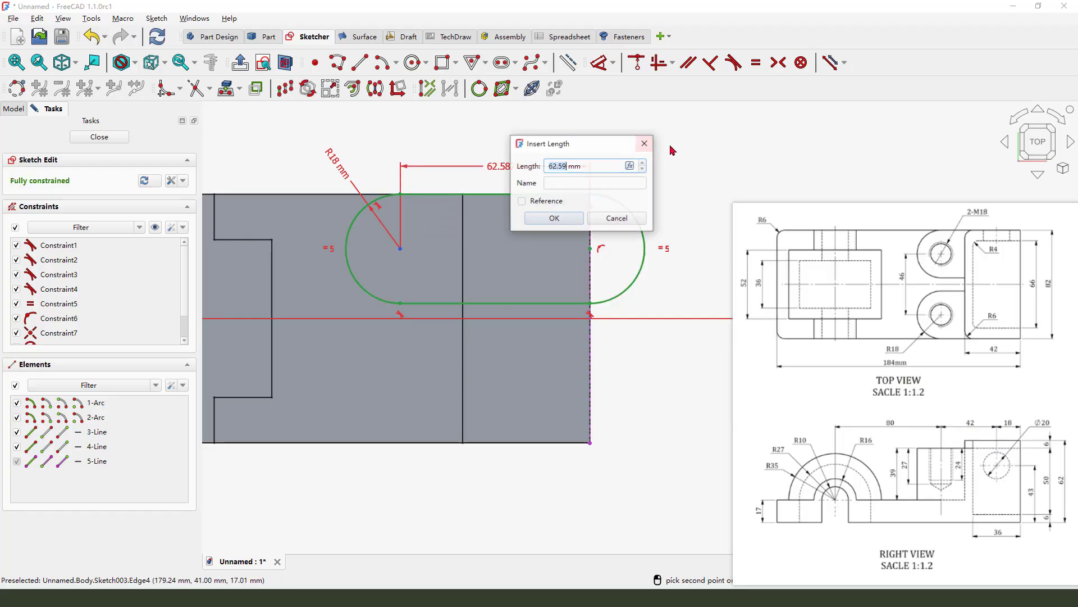
text(42)
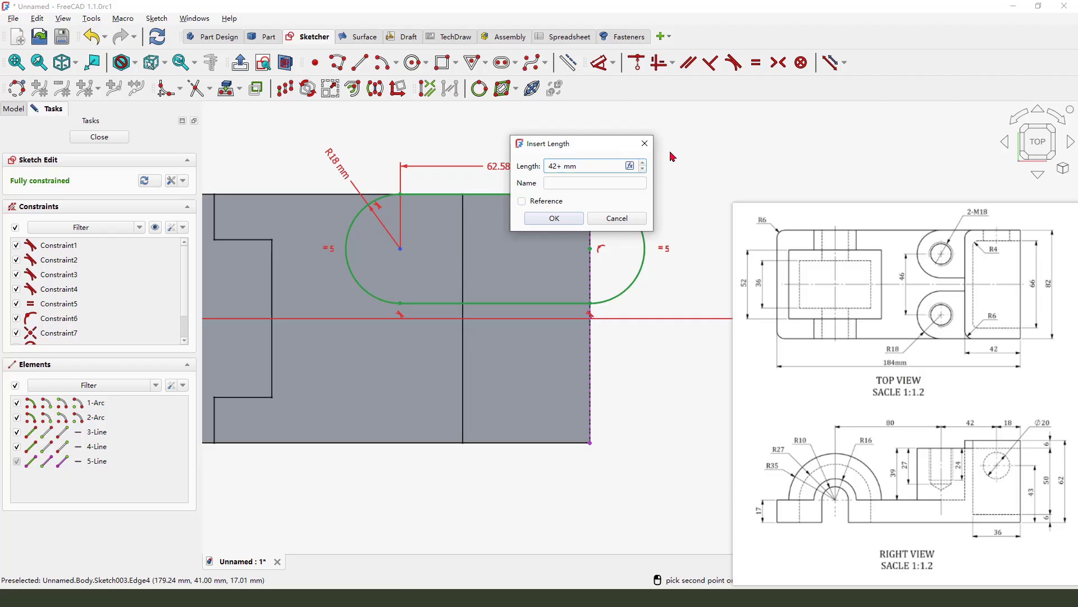
click(553, 218)
scroll(660, 199, up, 1)
- Convert the slot's outer end arc, beyond the end block, to construction geometry
key(ctrl+2)
mouse_move(659, 178)
mouse_down()
mouse_move(616, 208)
mouse_move(638, 260)
mouse_move(596, 322)
mouse_up()
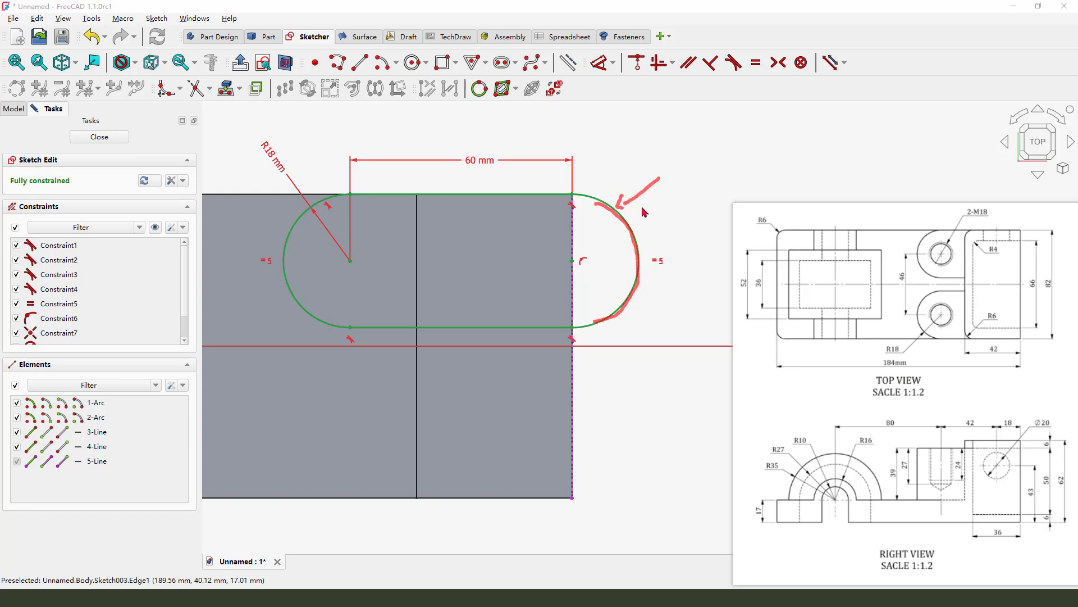
click(629, 225)
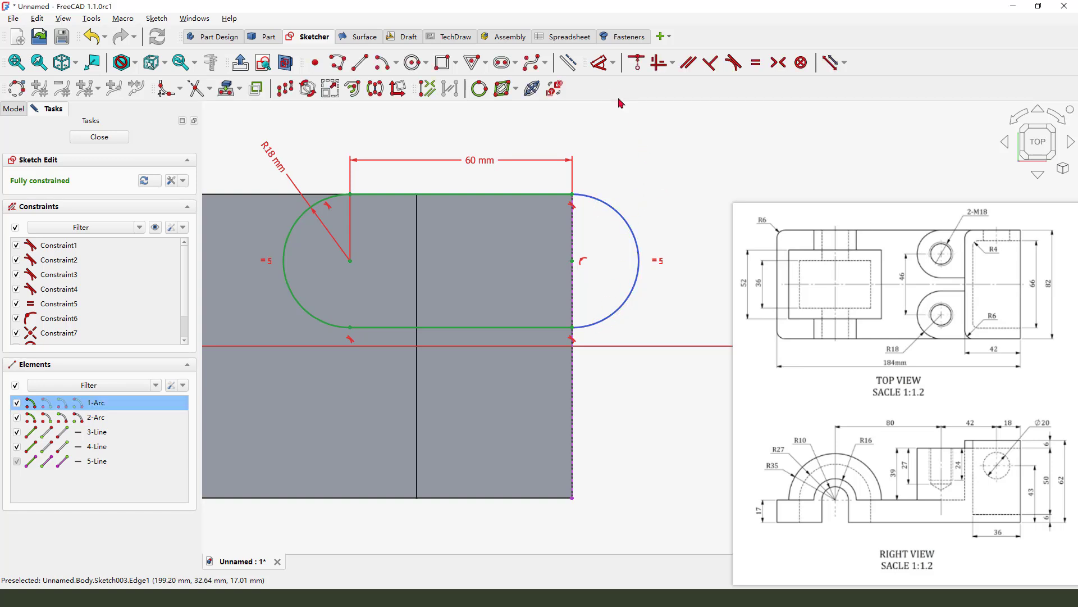
click(568, 62)
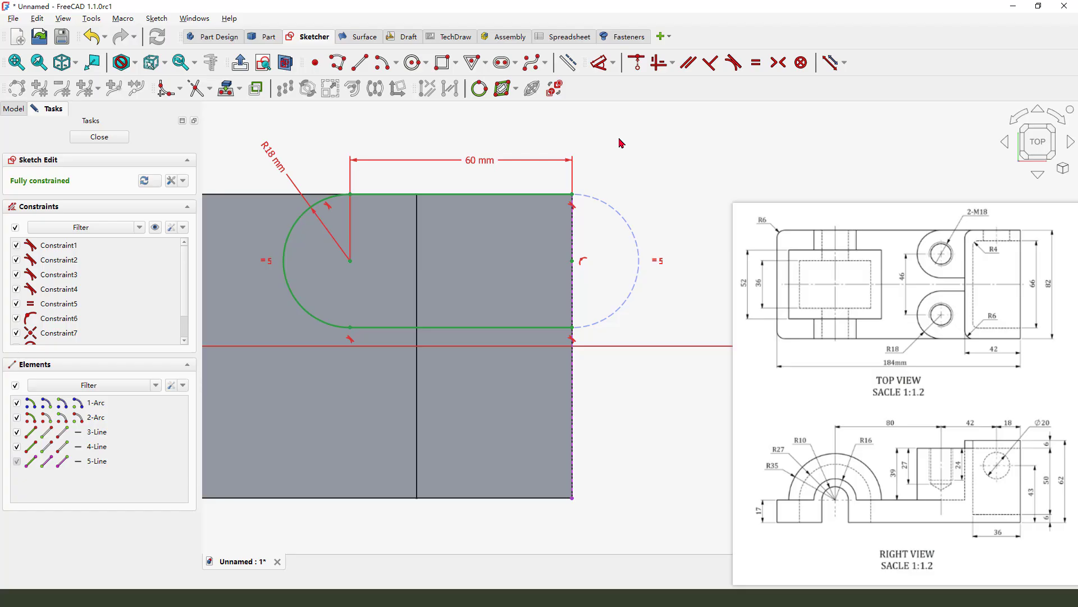
- Draw a vertical line joining the slot's two outer endpoints along the projected edge, and close the sketch
click(359, 62)
click(573, 193)
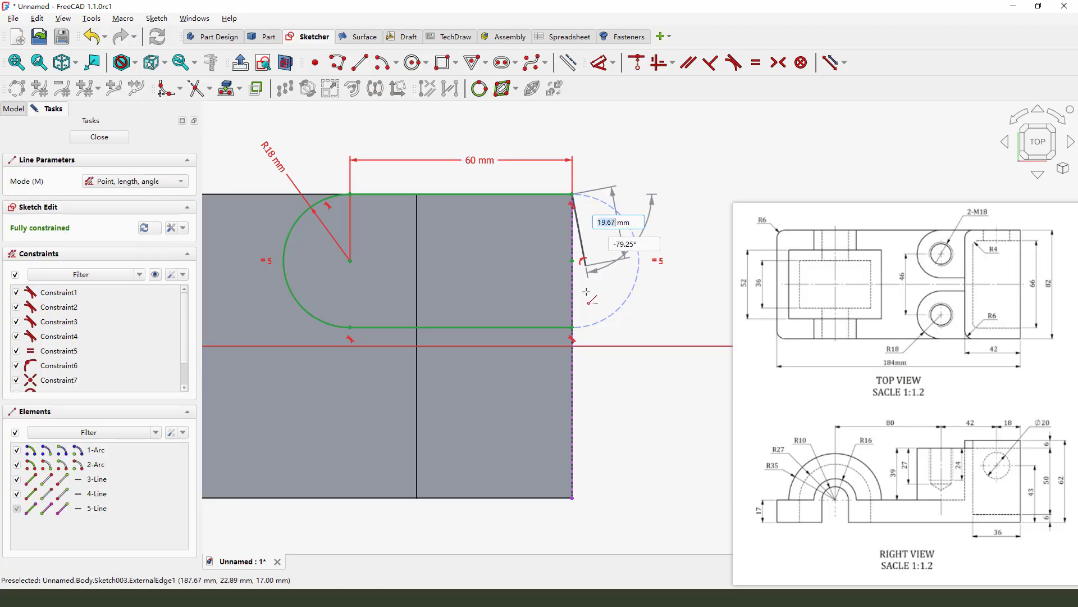
click(572, 327)
right_click(645, 185)
scroll(644, 185, down, 2)
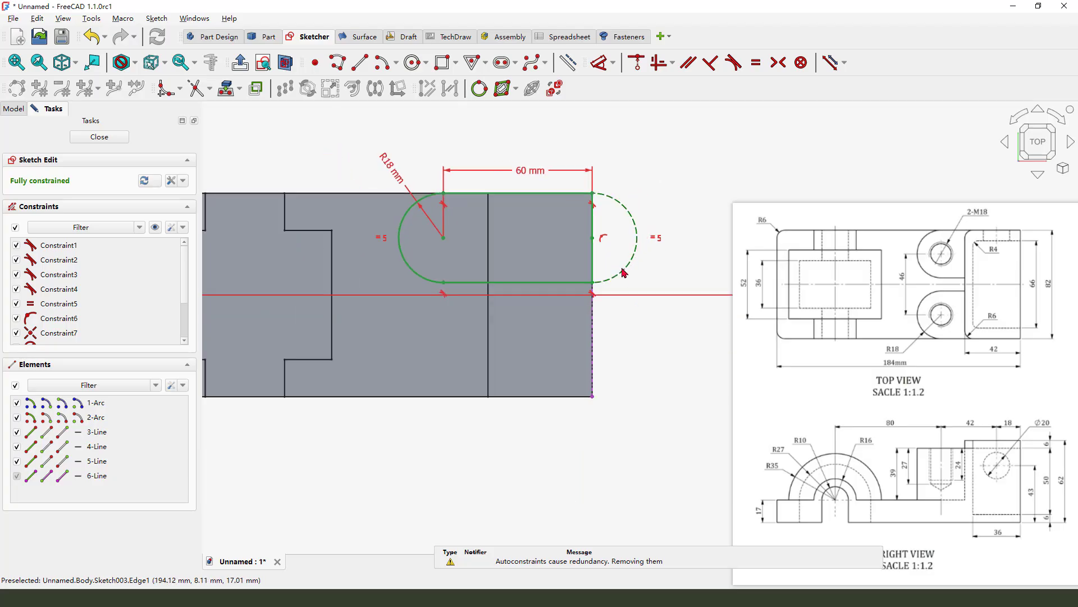
click(118, 140)
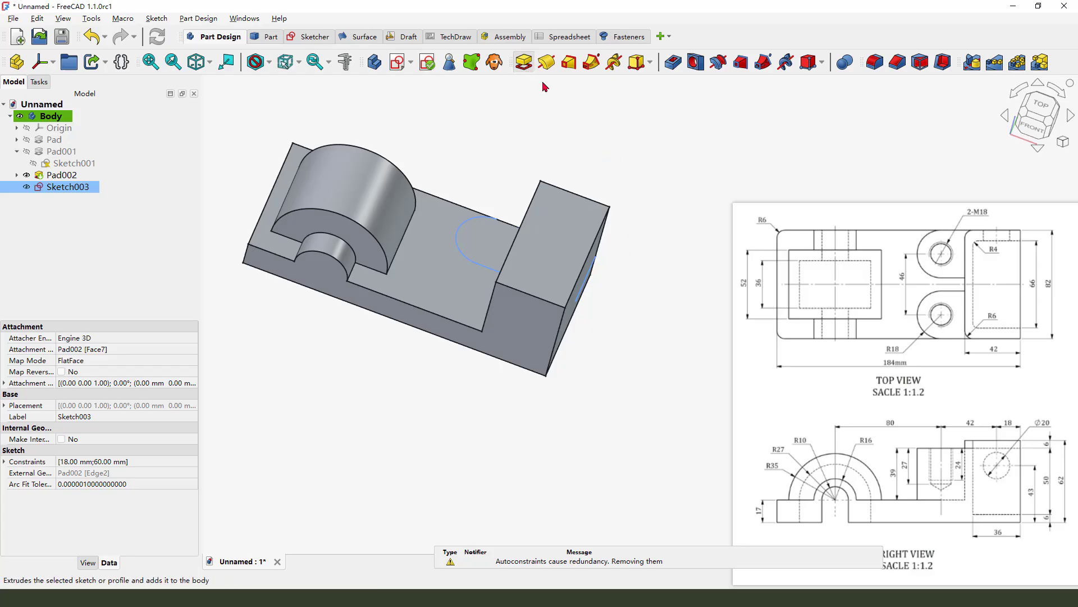
- Pad the R18 lug profile 39 mm upward from the base plate's upper face
click(524, 62)
middle_drag(589, 222, 612, 217)
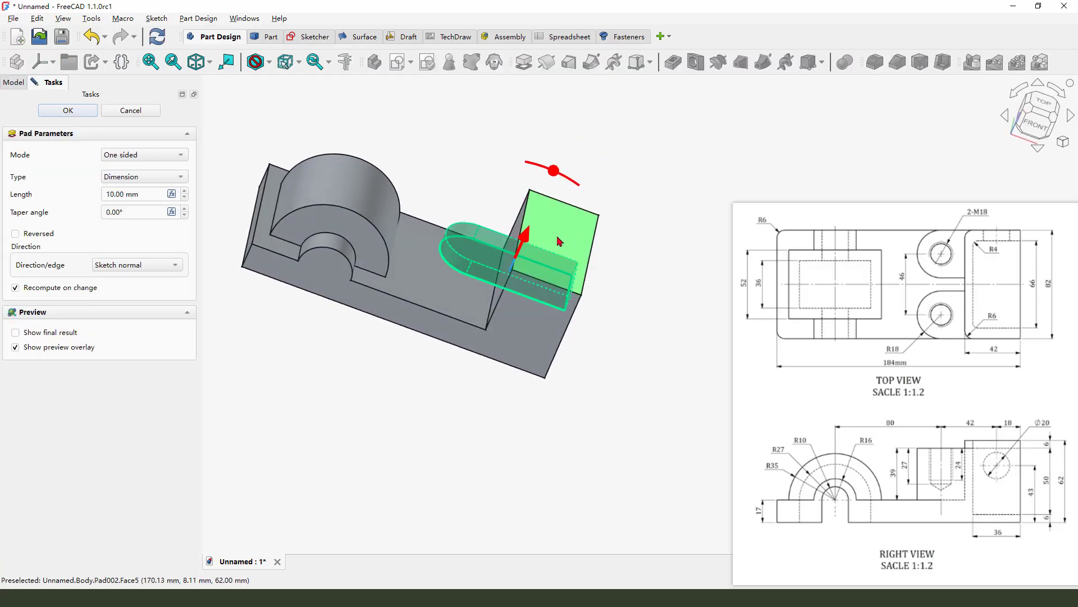
mouse_move(531, 239)
mouse_down()
mouse_move(551, 200)
mouse_move(540, 239)
mouse_move(531, 236)
mouse_up()
drag(896, 469, 893, 490)
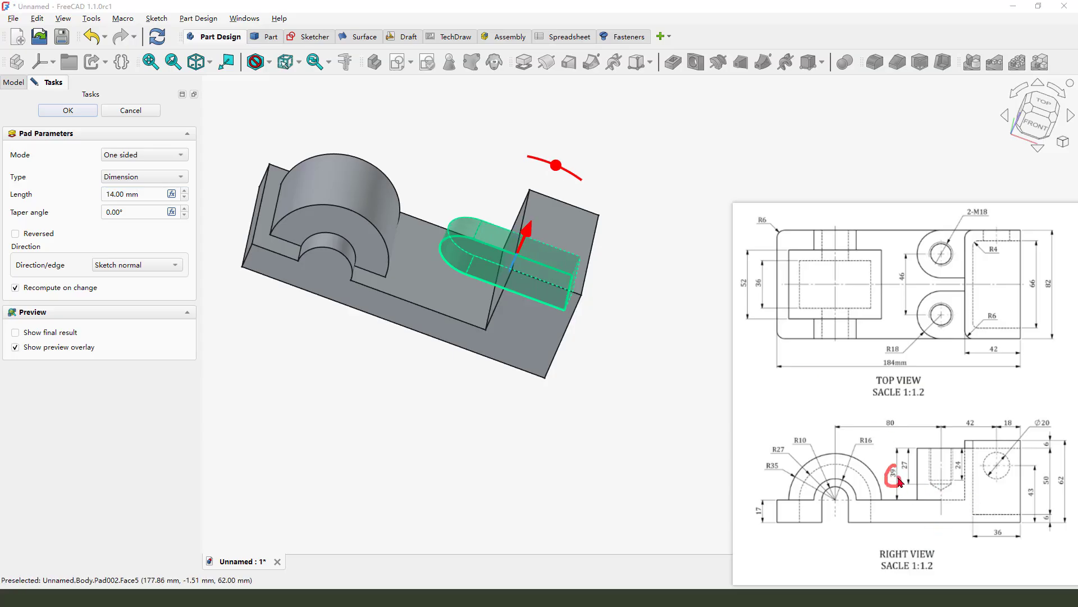
drag(128, 196, 101, 196)
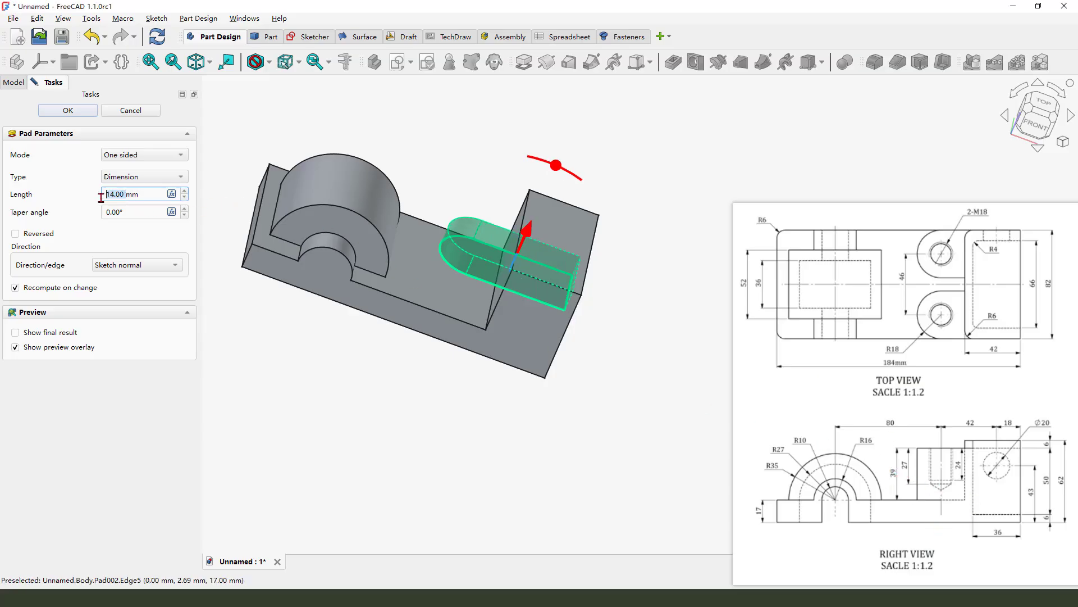
text(39mm)
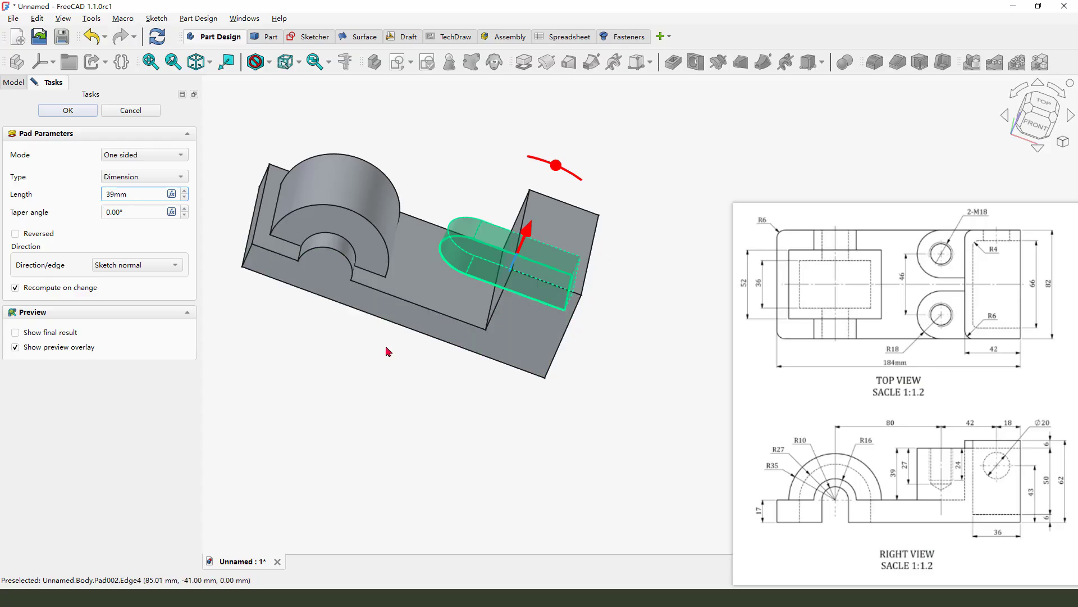
mouse_move(455, 281)
middle_down()
mouse_move(509, 300)
mouse_move(472, 286)
middle_up()
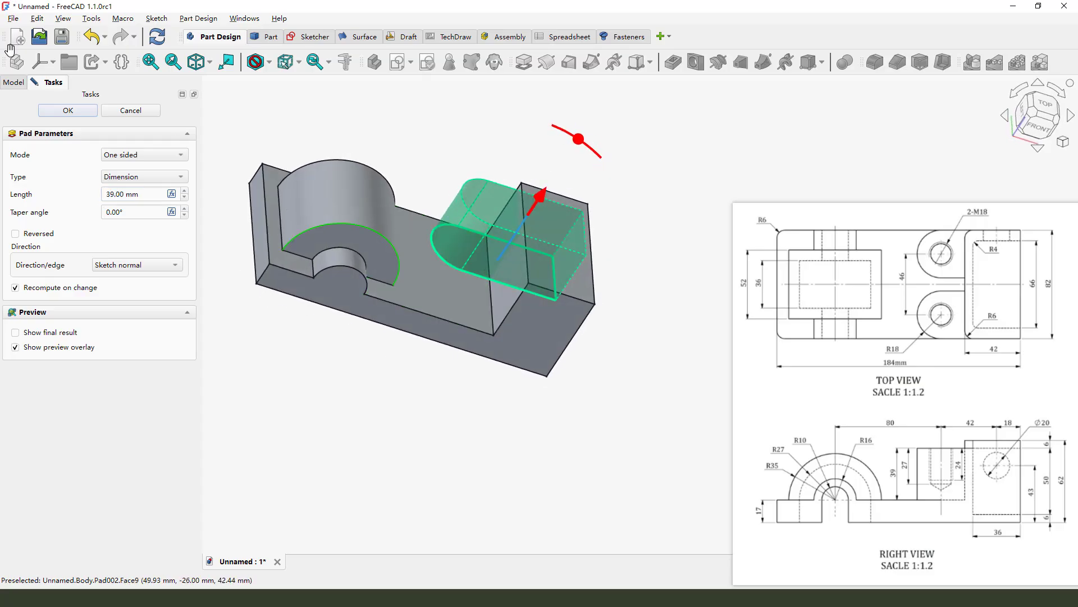
click(67, 110)
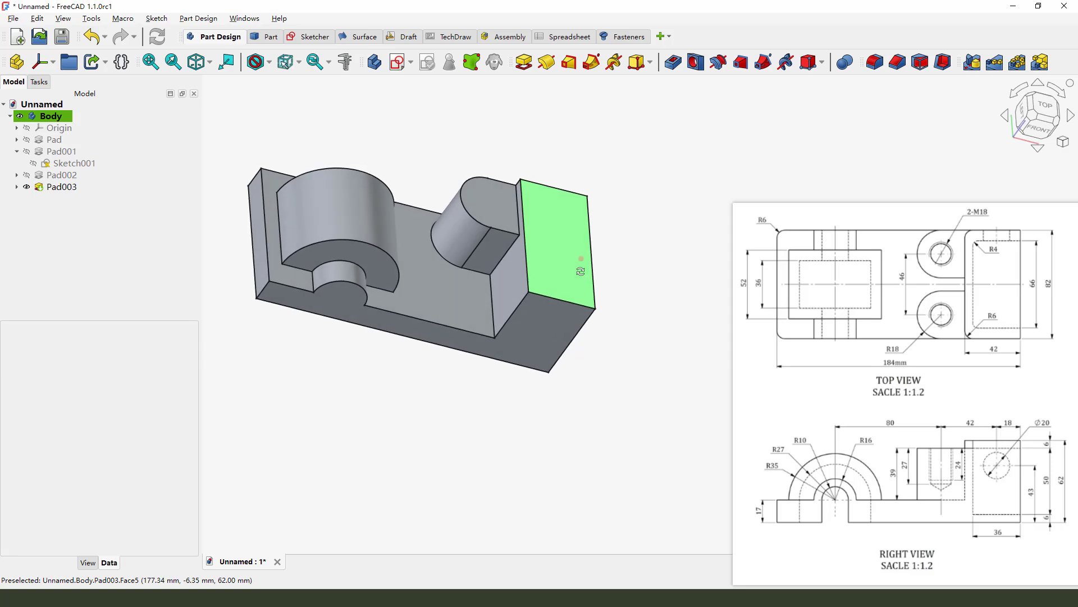
- Create a Hole centred on the lug's upper arc edge, using the ISO metric regular standard and size M18x2.5
scroll(567, 236, up, 2)
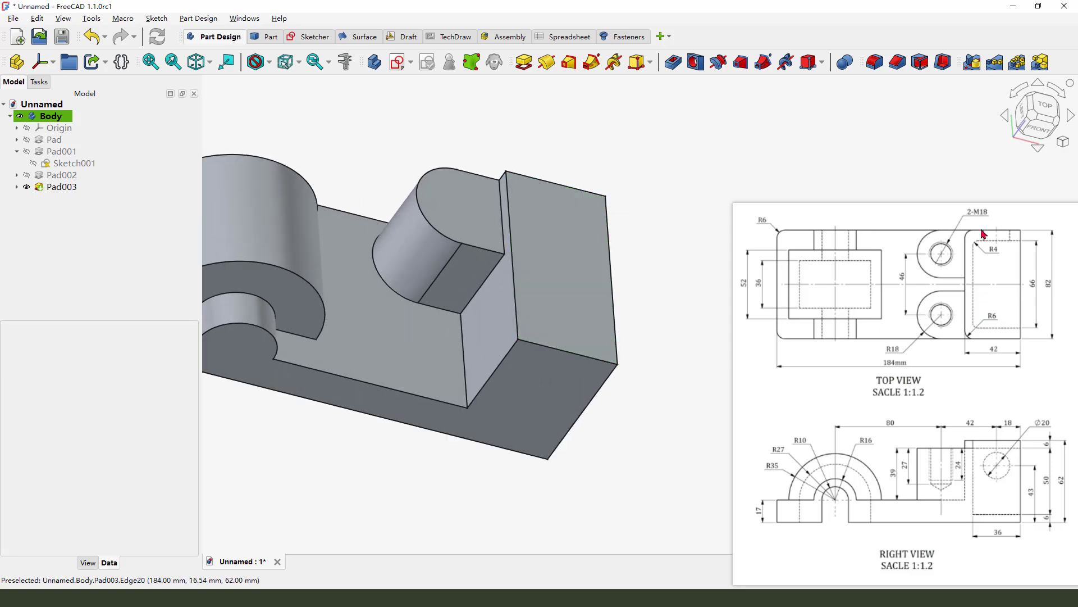
mouse_move(960, 198)
mouse_down()
mouse_move(958, 208)
mouse_move(992, 209)
mouse_move(996, 228)
mouse_up()
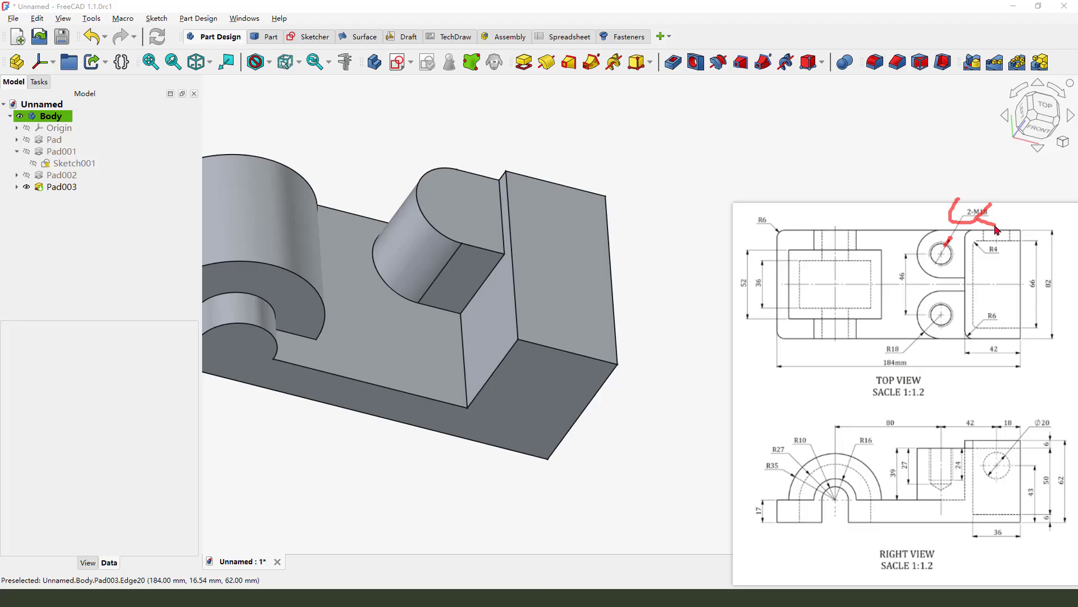
click(434, 171)
mouse_move(424, 126)
mouse_down()
mouse_move(431, 161)
mouse_move(441, 142)
mouse_up()
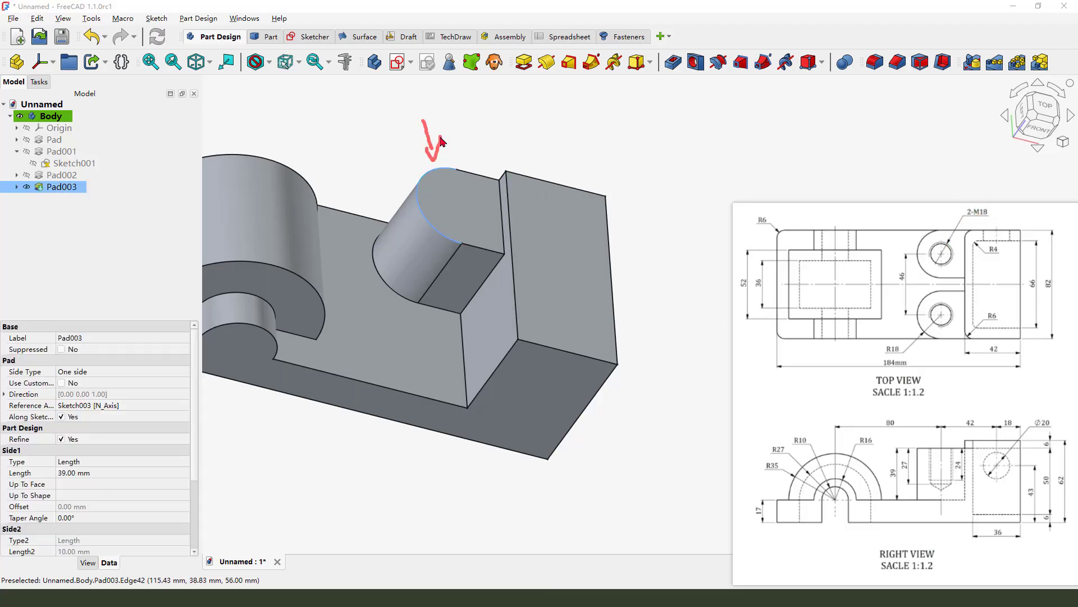
click(696, 63)
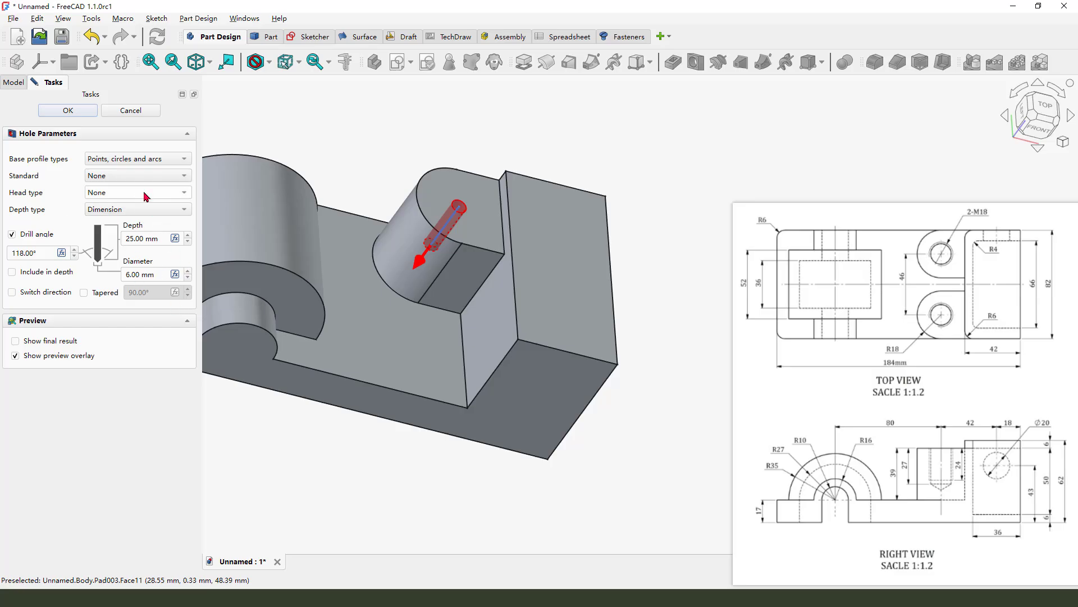
click(151, 175)
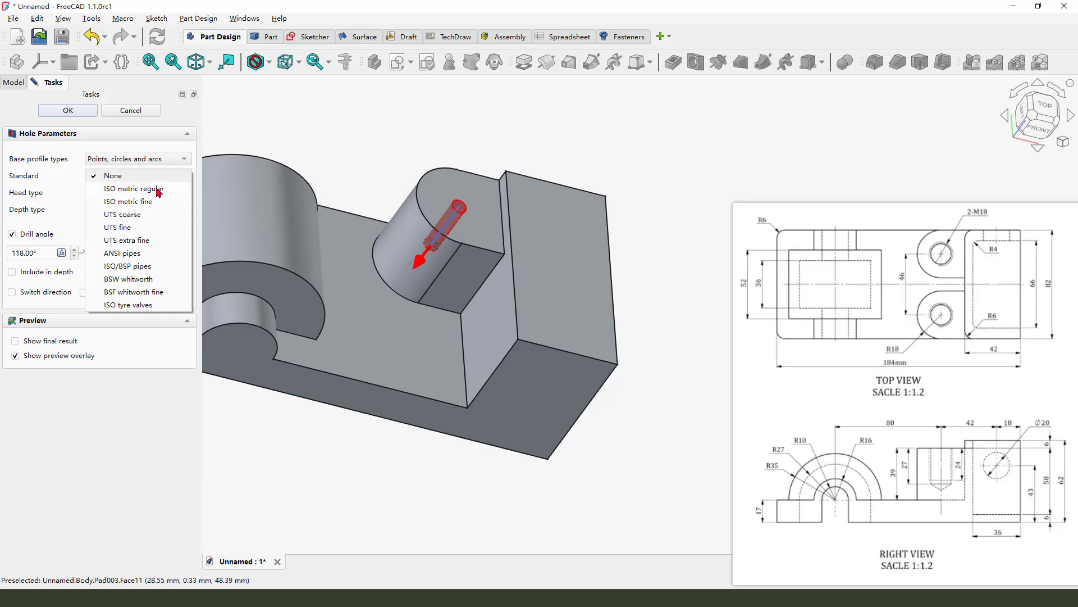
click(153, 189)
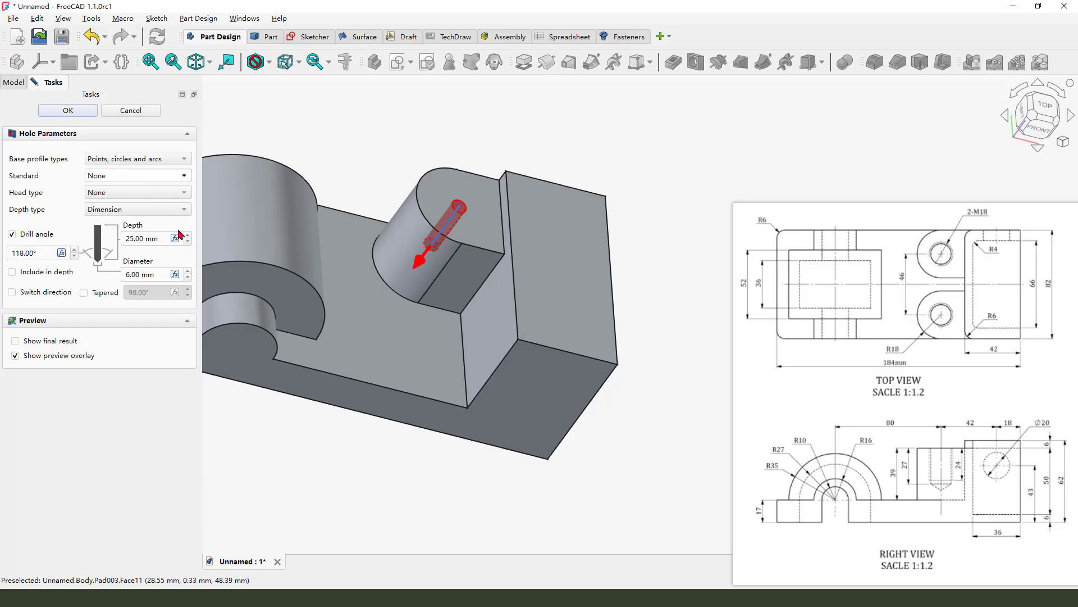
click(178, 193)
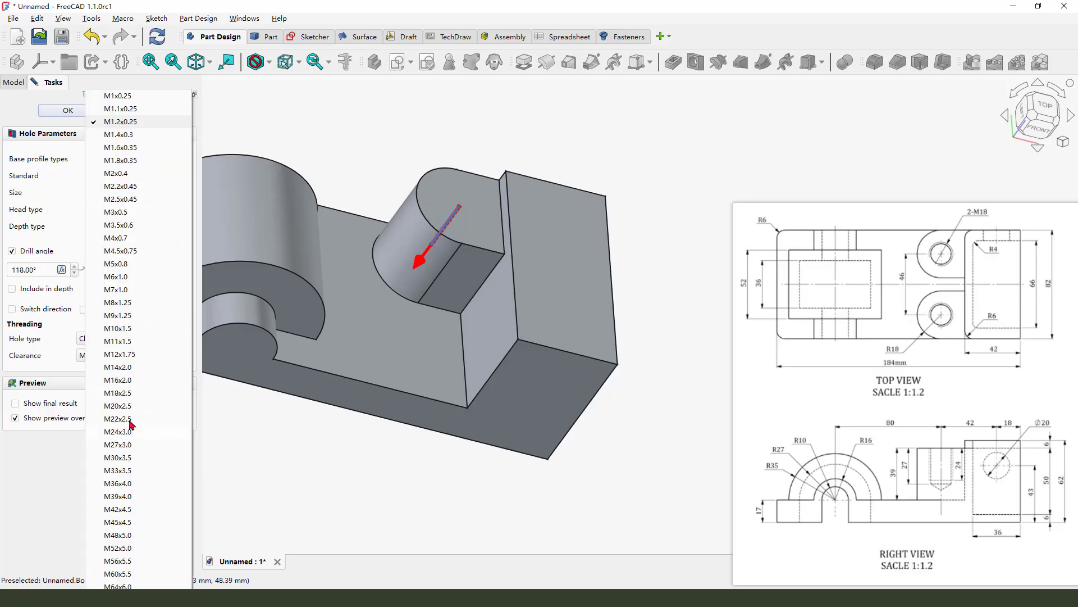
click(122, 393)
- Set the lug hole's depth to 24 mm and finish the hole
middle_drag(558, 342, 530, 255)
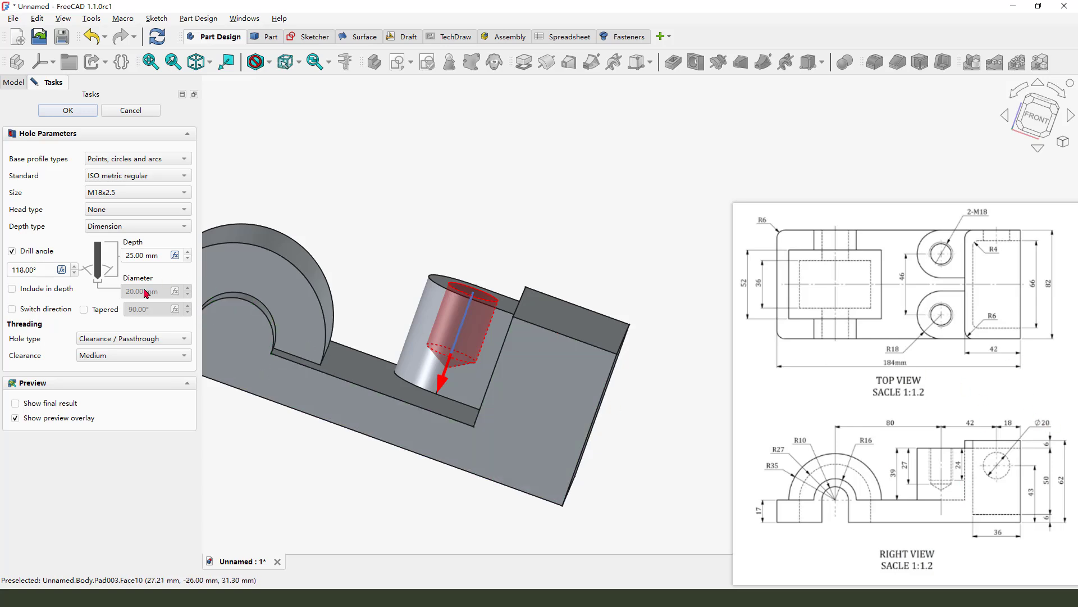
drag(147, 254, 123, 254)
text(24)
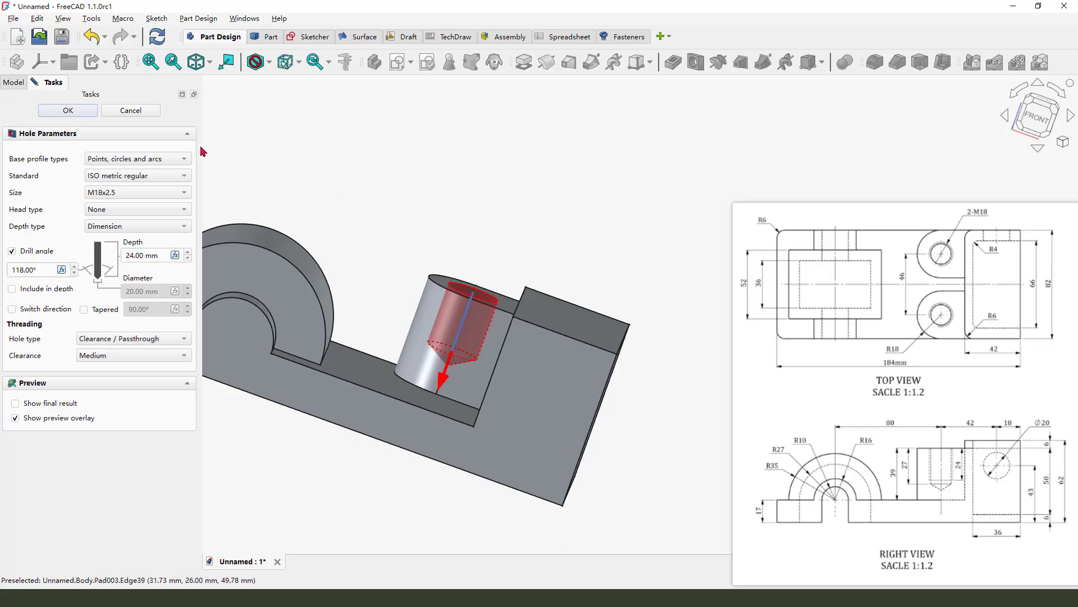
click(69, 111)
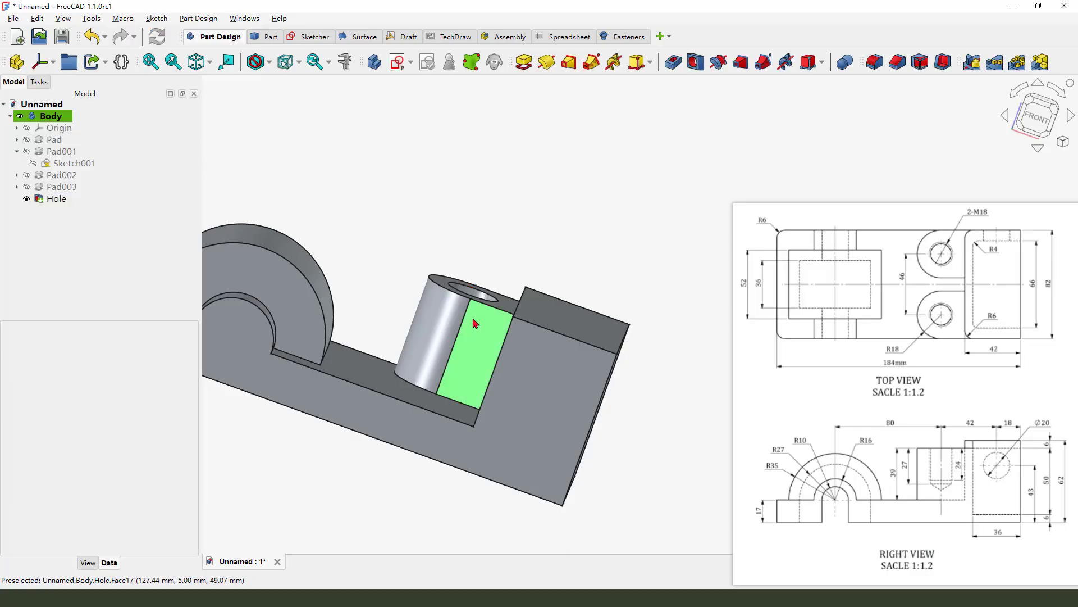
- Start a mirror of the lug pad (Pad003) and its Hole together
scroll(473, 321, down, 3)
middle_drag(473, 321, 467, 344)
scroll(495, 316, up, 3)
scroll(494, 315, down, 1)
scroll(520, 334, down, 1)
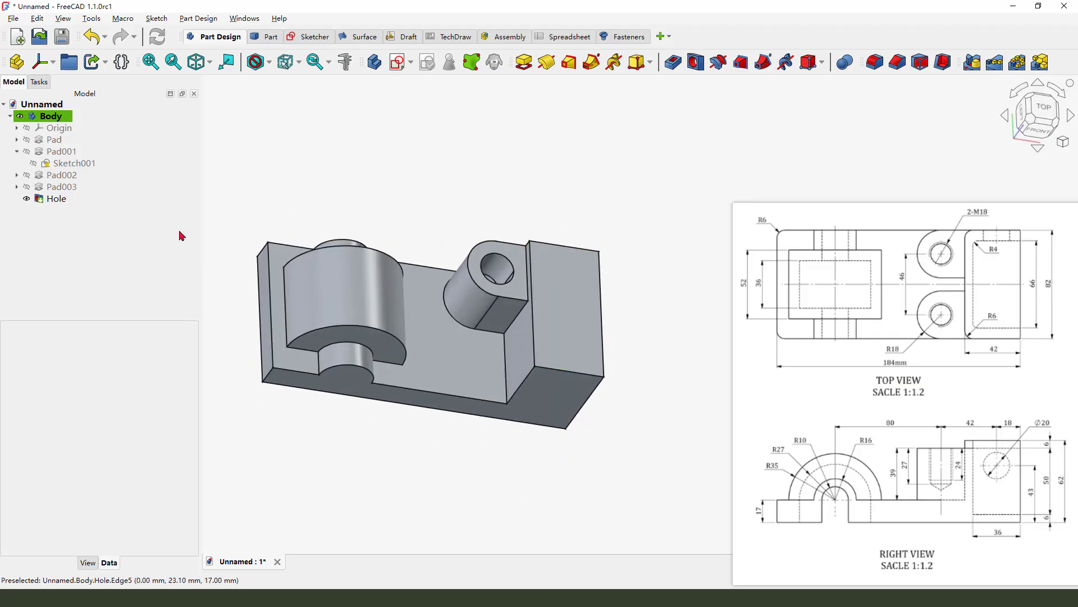
mouse_move(59, 191)
mouse_down()
mouse_move(76, 191)
mouse_move(61, 207)
mouse_move(94, 180)
mouse_move(76, 202)
mouse_up()
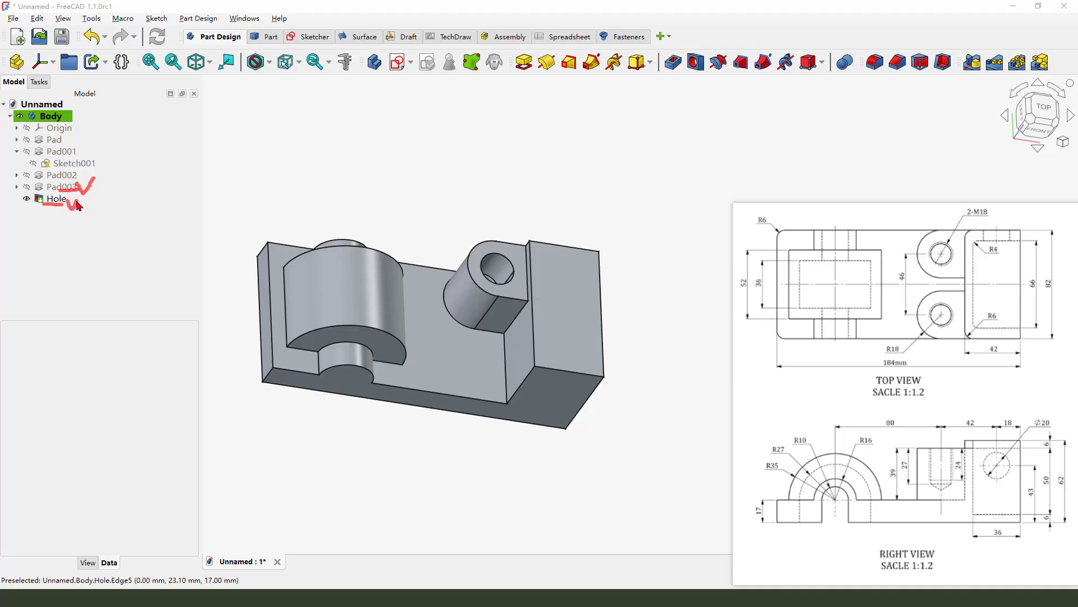
key(Escape)
click(57, 189)
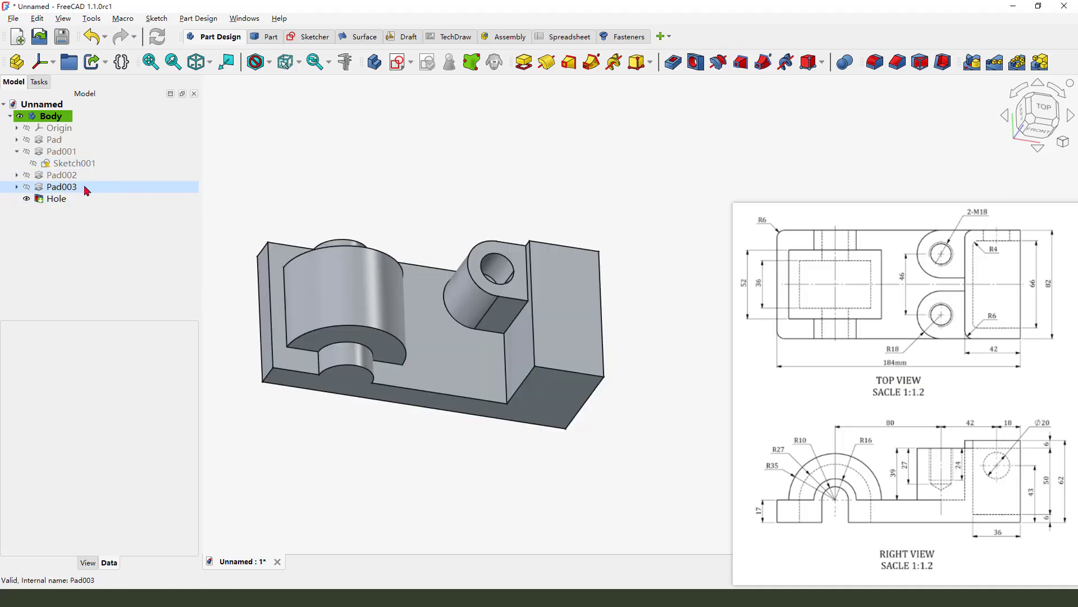
click(87, 191)
ctrl+click(59, 202)
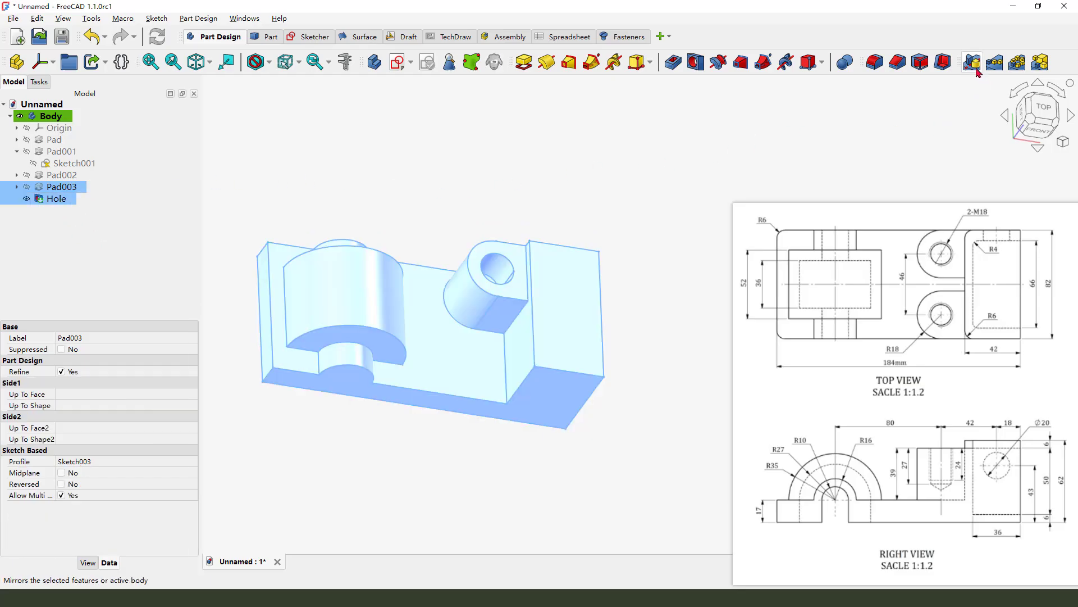
click(972, 62)
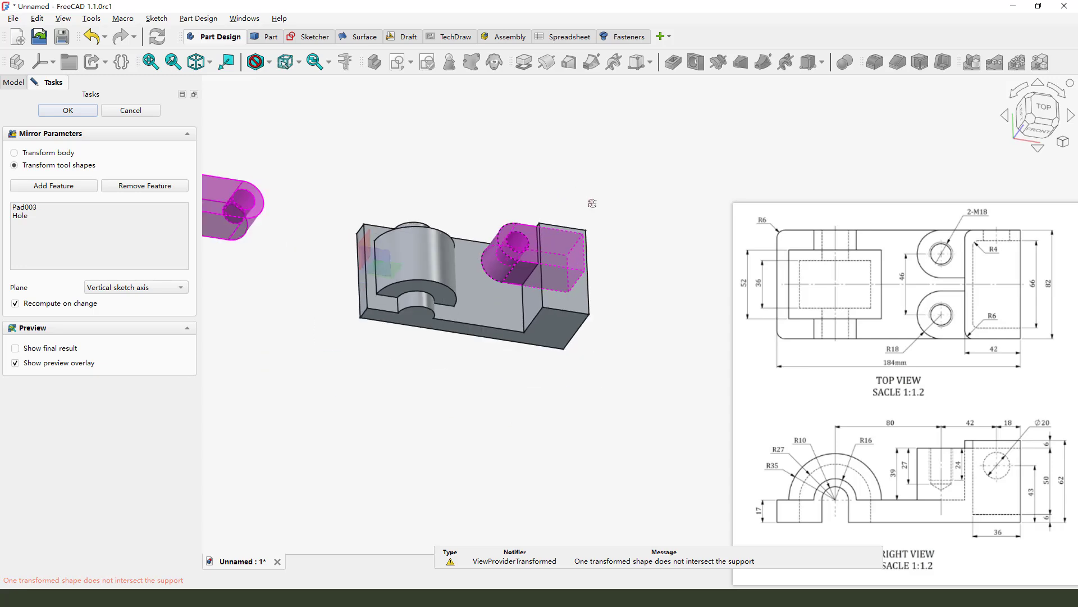
- Mirror the lug pad and its hole about the Base XZ-plane and finish the mirror
middle_drag(592, 203, 612, 210)
scroll(508, 346, down, 1)
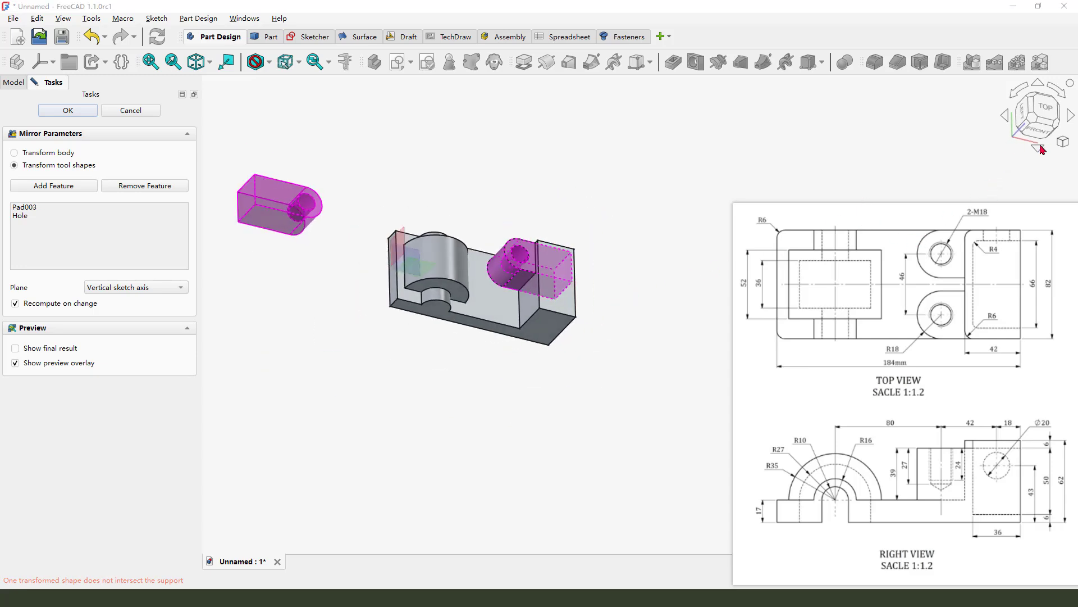
drag(1011, 142, 1044, 145)
mouse_move(1043, 140)
mouse_down()
mouse_move(1043, 168)
mouse_move(1000, 150)
mouse_move(1022, 136)
mouse_up()
click(130, 289)
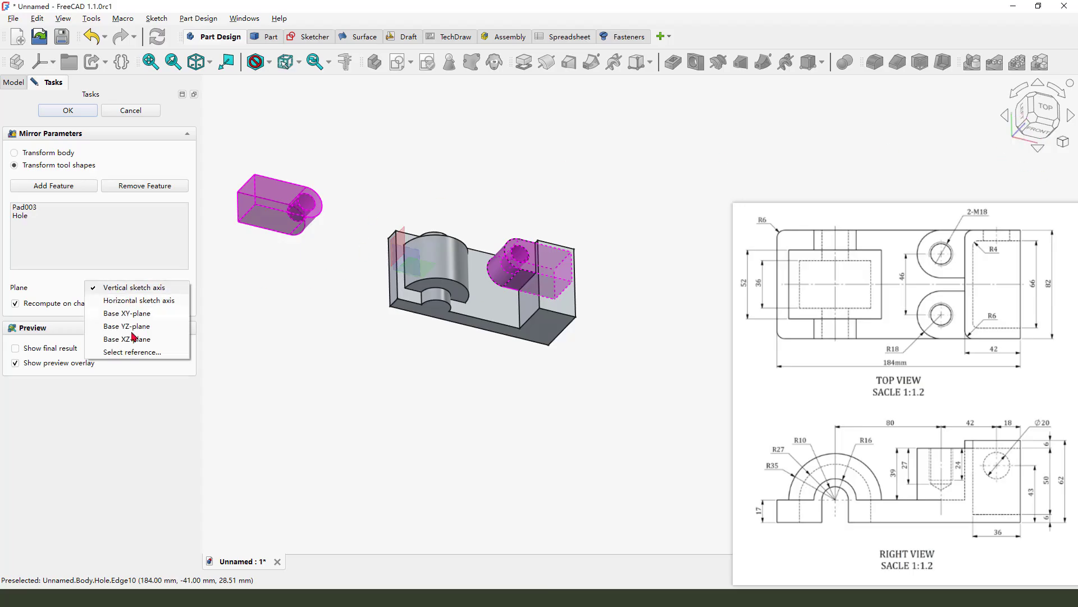
click(132, 340)
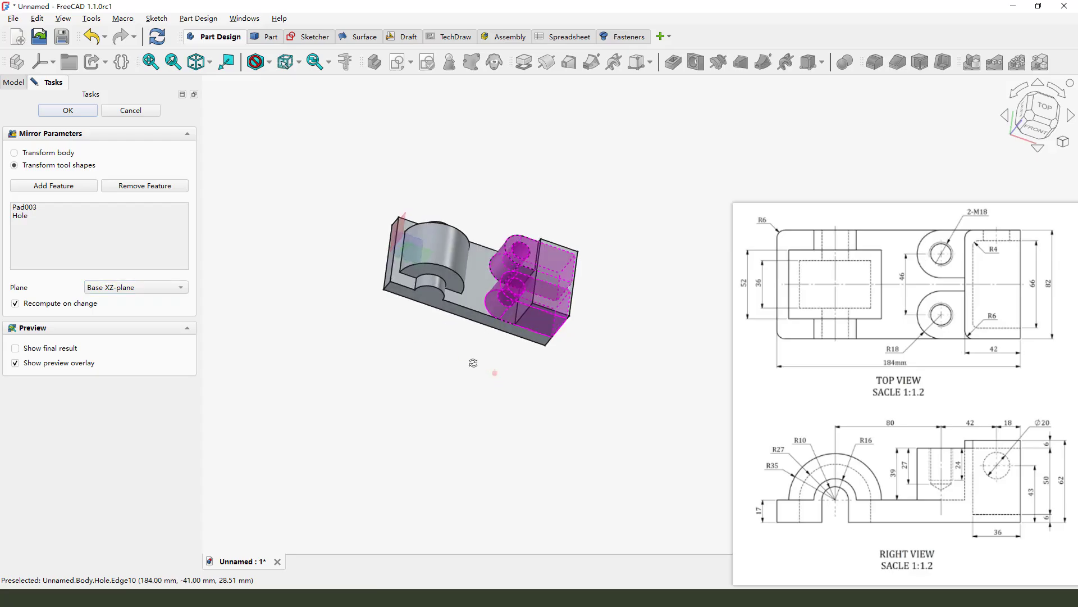
click(70, 112)
middle_drag(536, 285, 616, 373)
scroll(543, 308, up, 2)
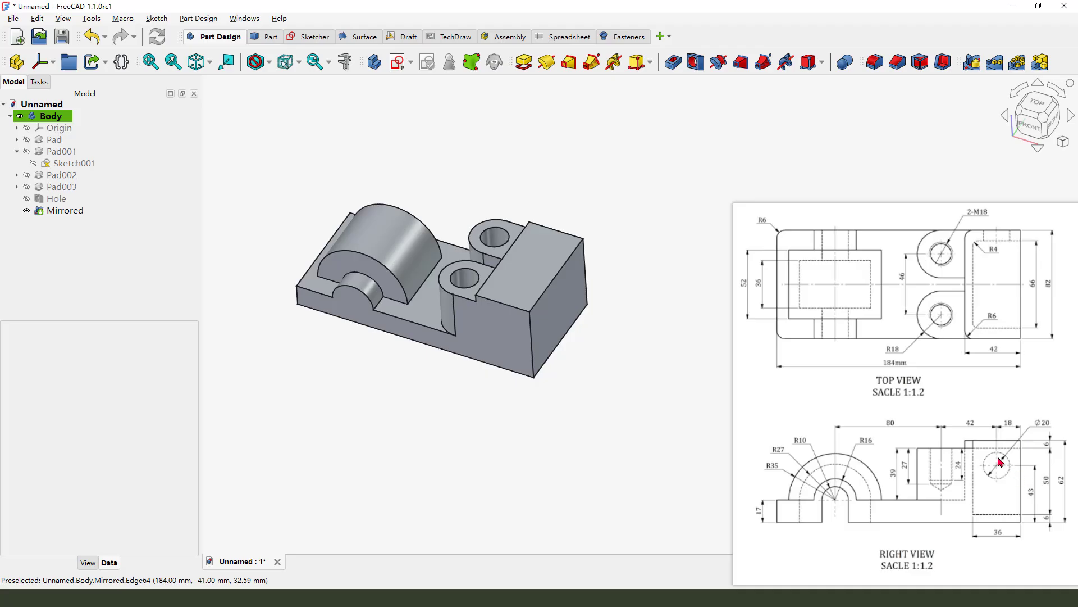
- Create a sketch on the end block's outer end face and align the view perpendicular to the sketch plane
mouse_move(977, 451)
mouse_down()
mouse_move(1026, 452)
mouse_move(1016, 510)
mouse_move(991, 488)
mouse_up()
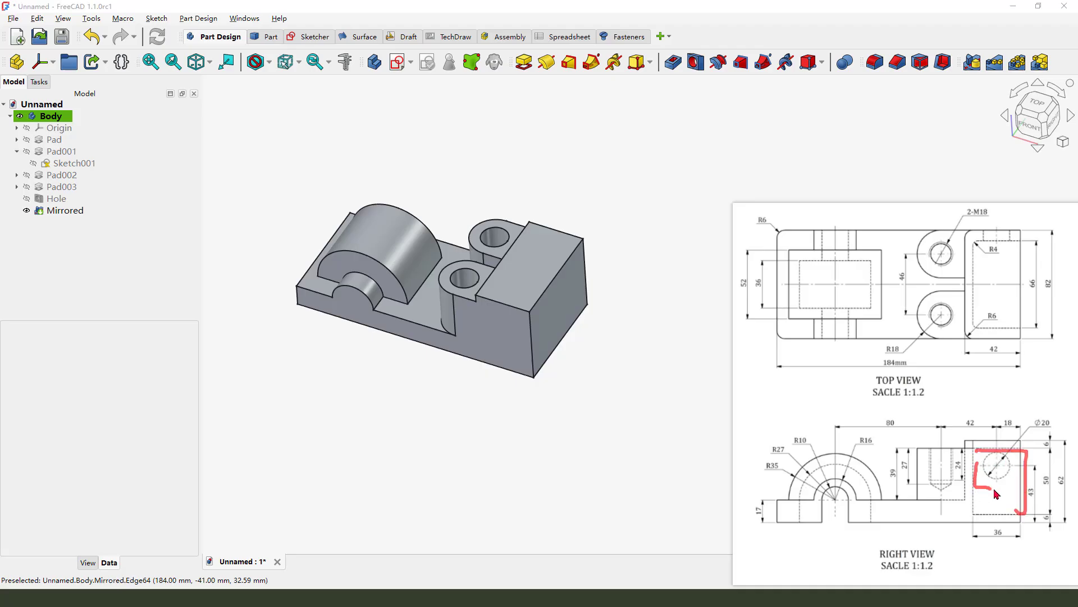
mouse_move(1033, 278)
mouse_down()
mouse_move(1028, 295)
mouse_move(1034, 278)
mouse_up()
key(Escape)
scroll(615, 281, up, 1)
mouse_move(626, 264)
mouse_down()
mouse_move(533, 306)
mouse_move(550, 313)
mouse_up()
key(Escape)
click(538, 323)
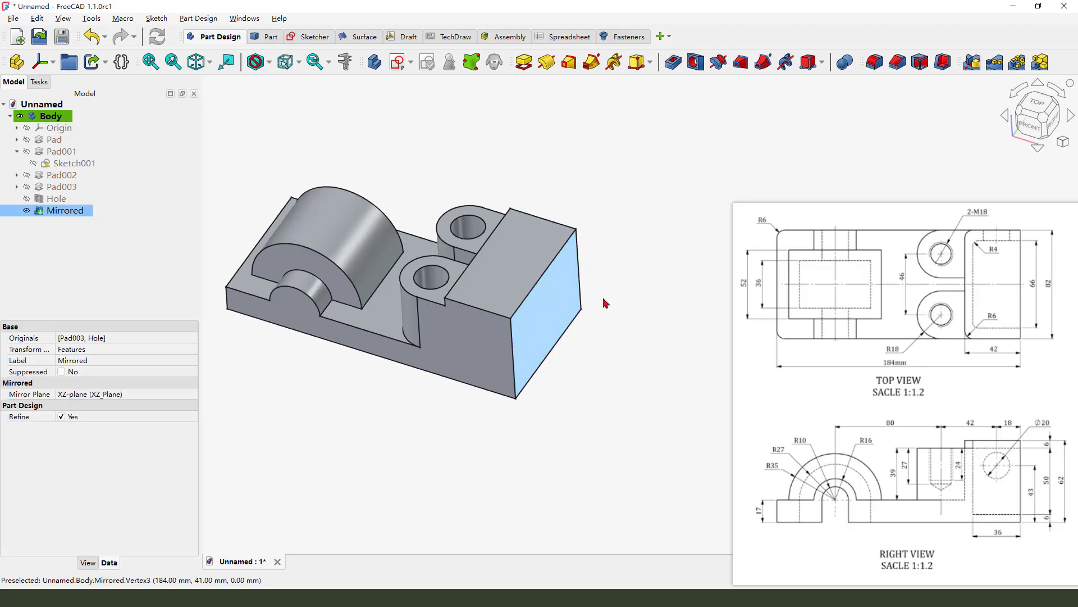
click(398, 62)
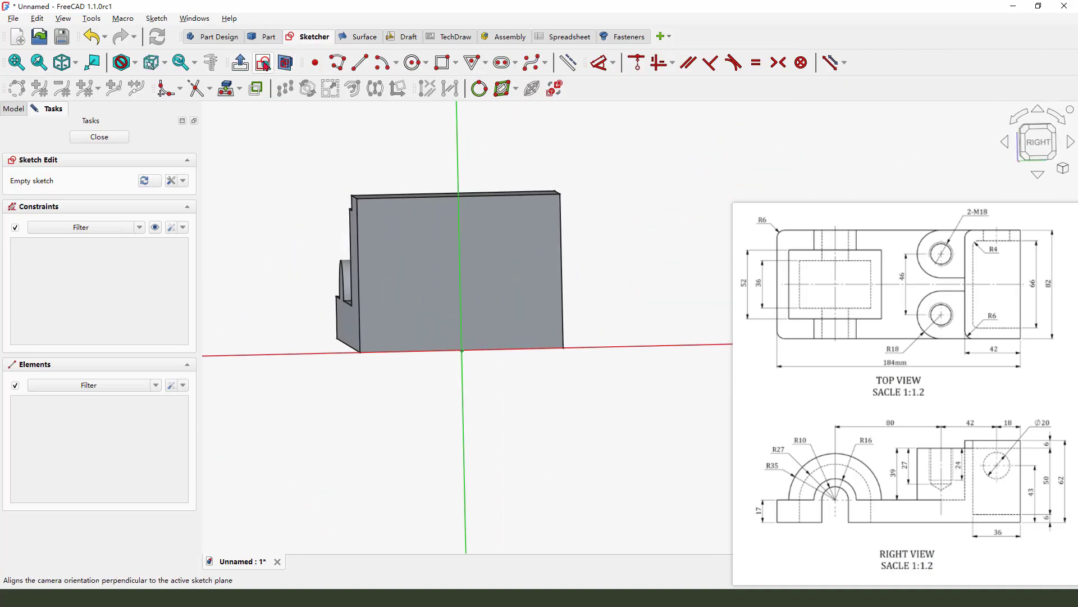
click(263, 63)
scroll(528, 256, up, 1)
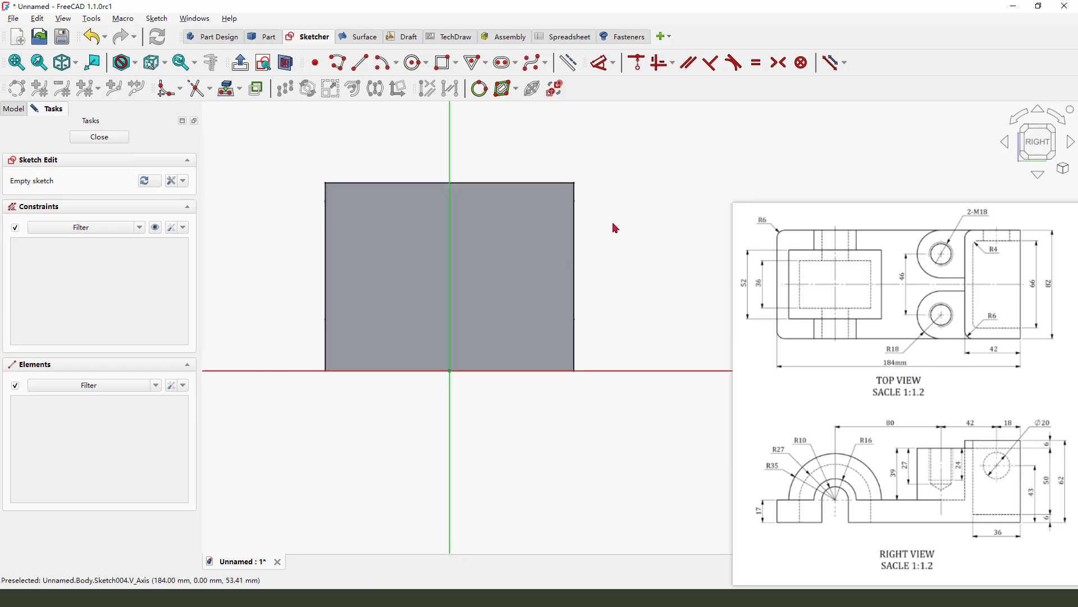
- Project the upper edge of the block's end face into the sketch as external geometry
key(g)
key(l)
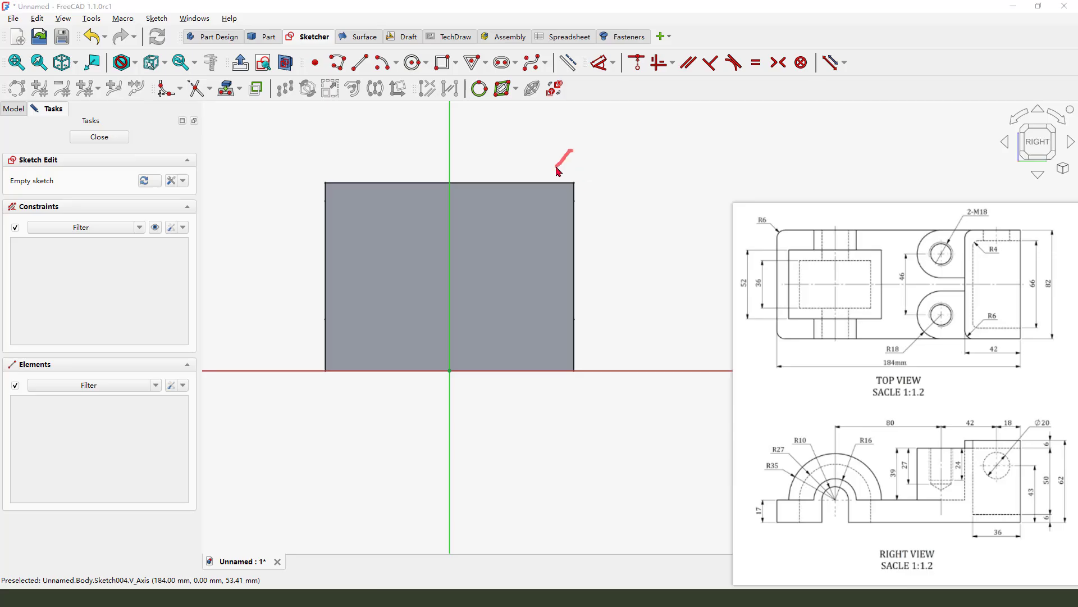
drag(494, 190, 550, 192)
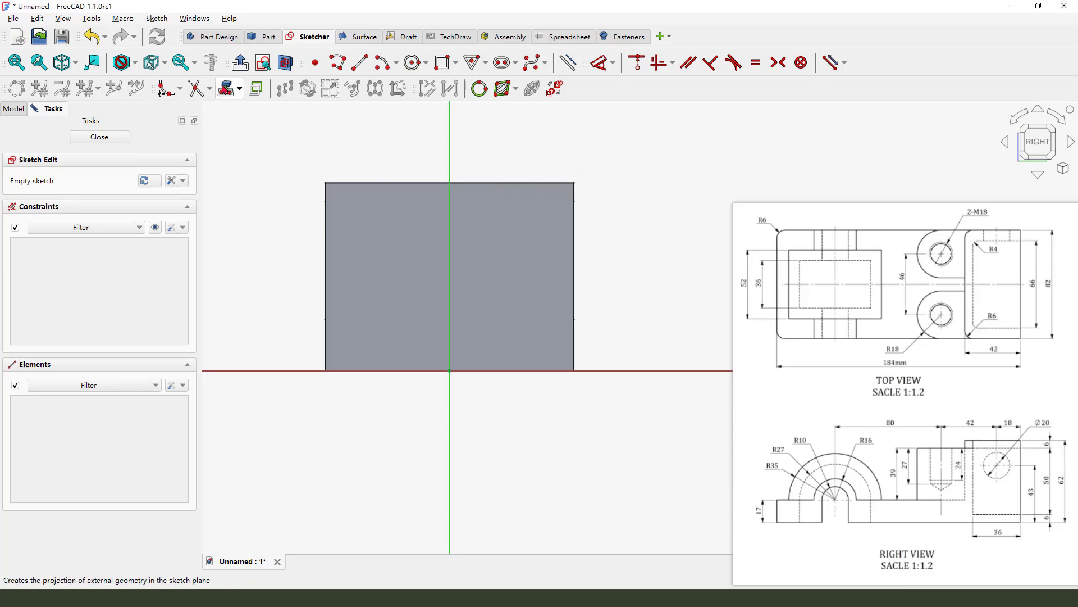
click(256, 88)
click(550, 180)
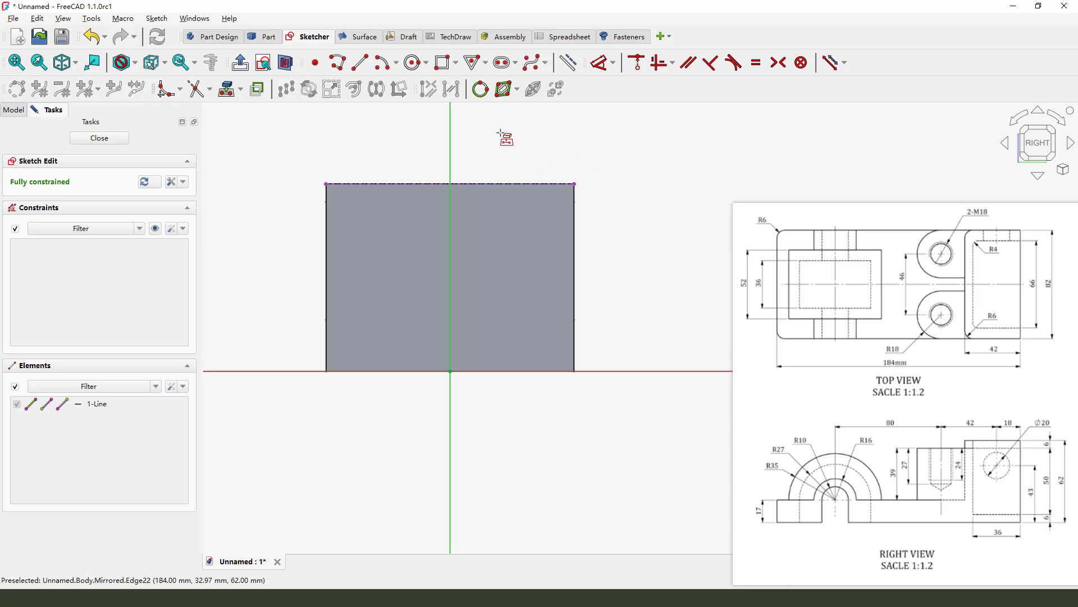
- Draw a rectangle about 70 mm wide and 49 mm high inside the block's end face
click(443, 67)
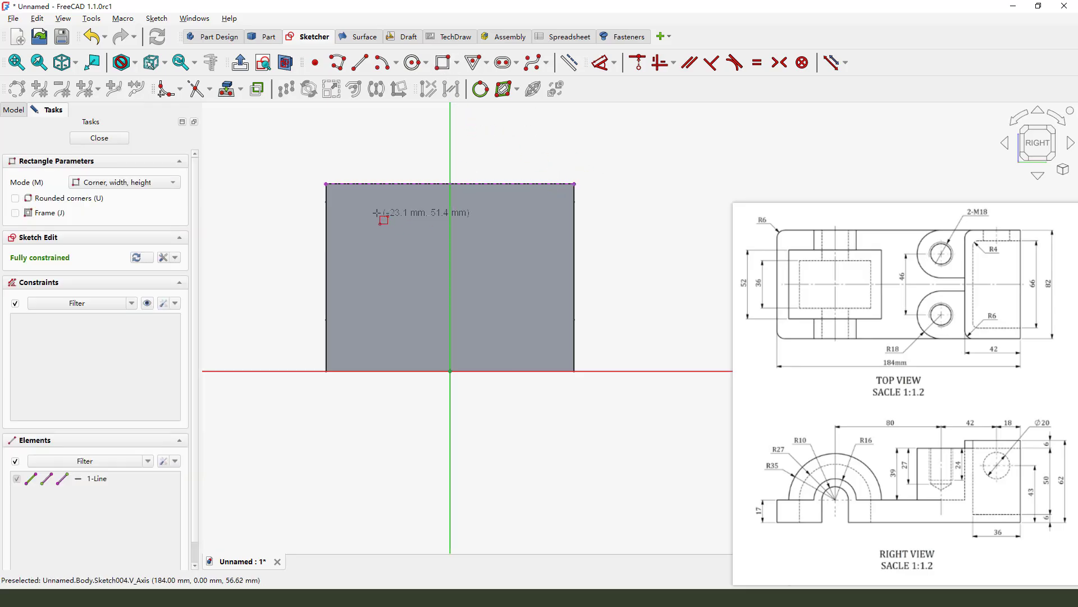
click(346, 205)
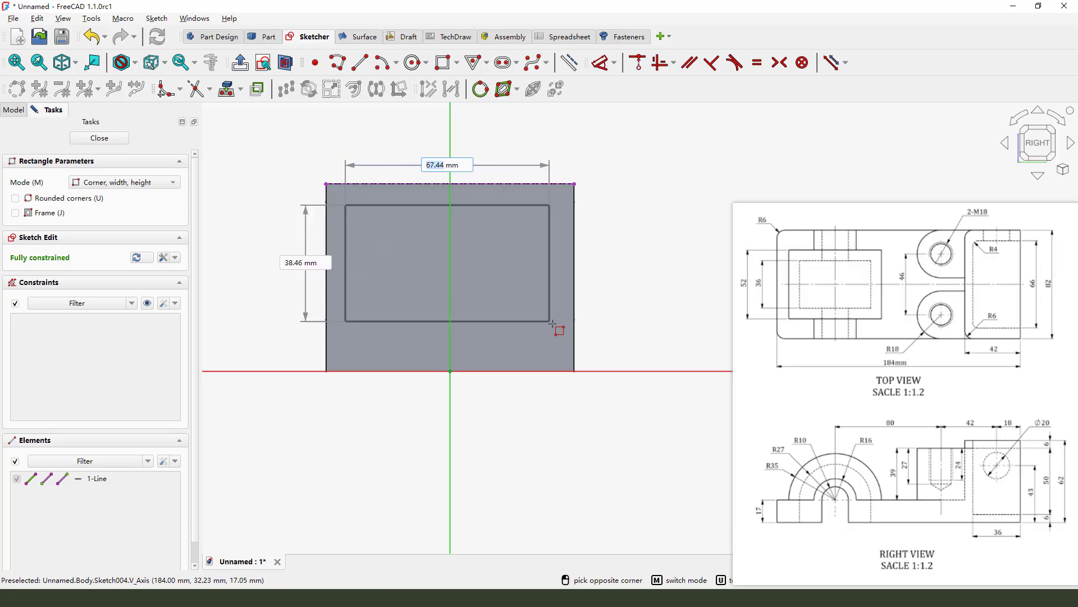
click(559, 352)
right_click(622, 209)
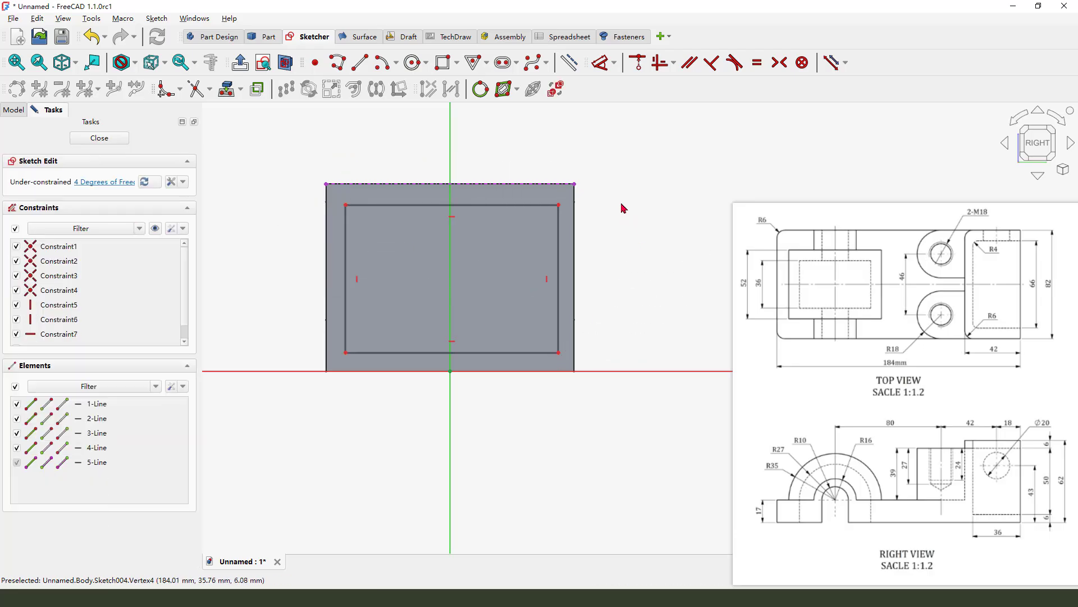
- Constrain the rectangle's upper-right corner to 6 mm vertically below the projected edge
click(600, 62)
click(559, 205)
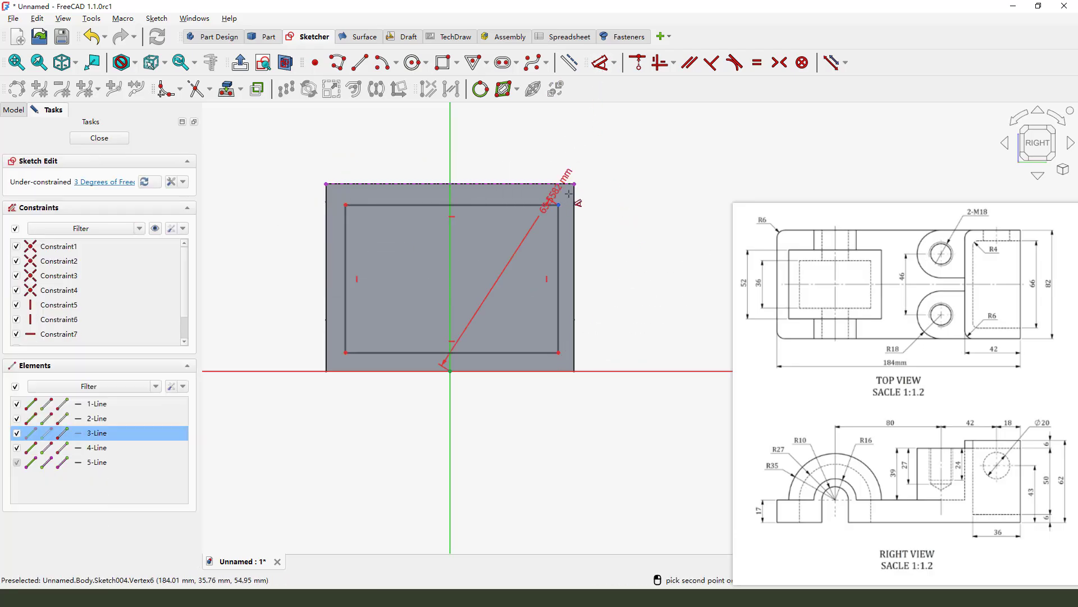
click(576, 186)
click(597, 197)
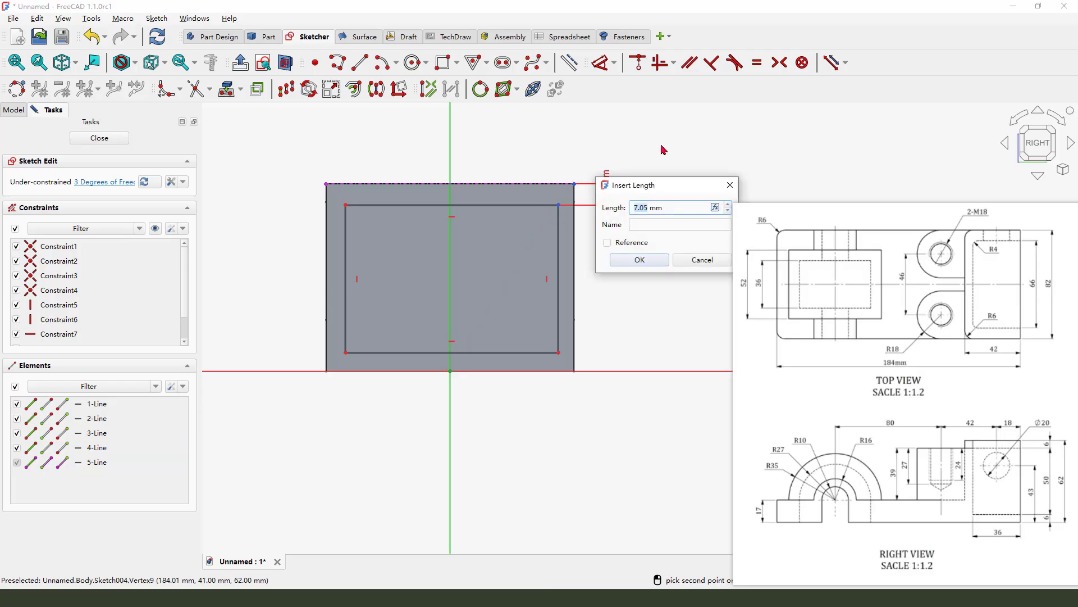
text(6)
key(Return)
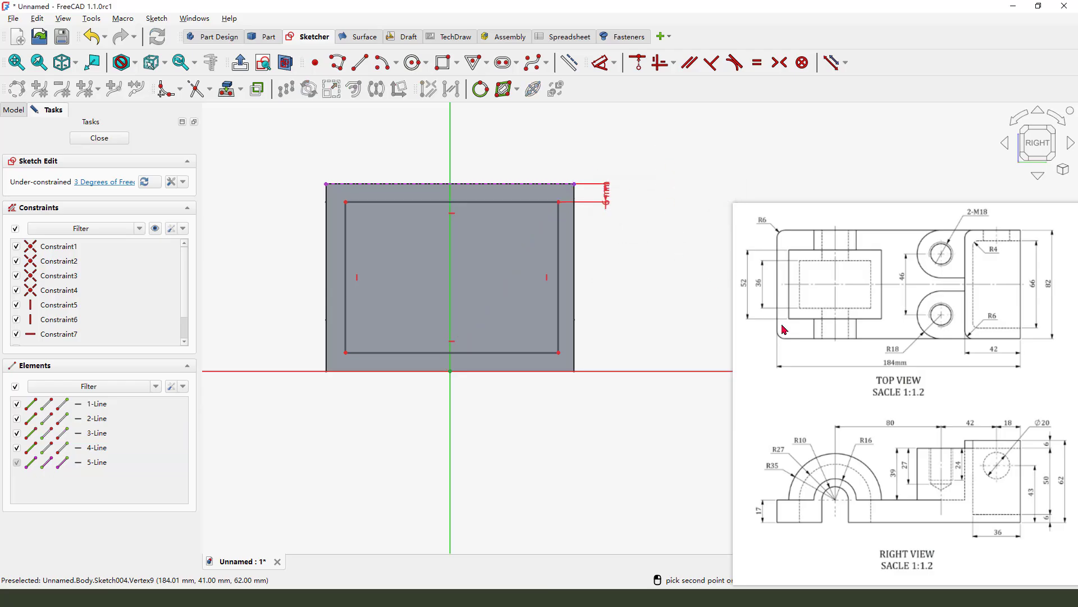
- Dimension the rectangle's lower side to 66 mm
click(482, 371)
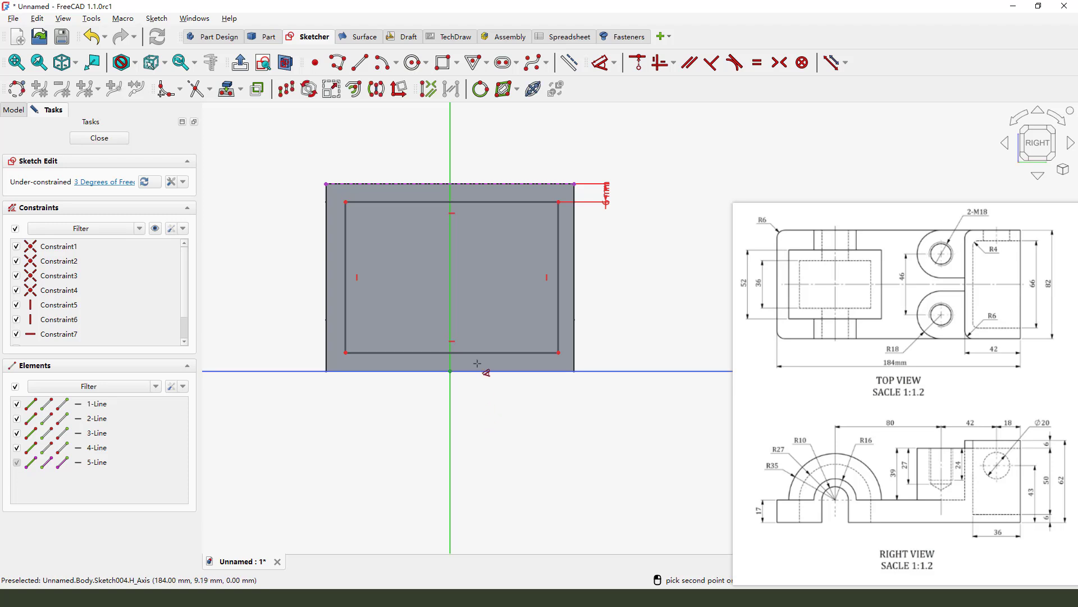
click(484, 353)
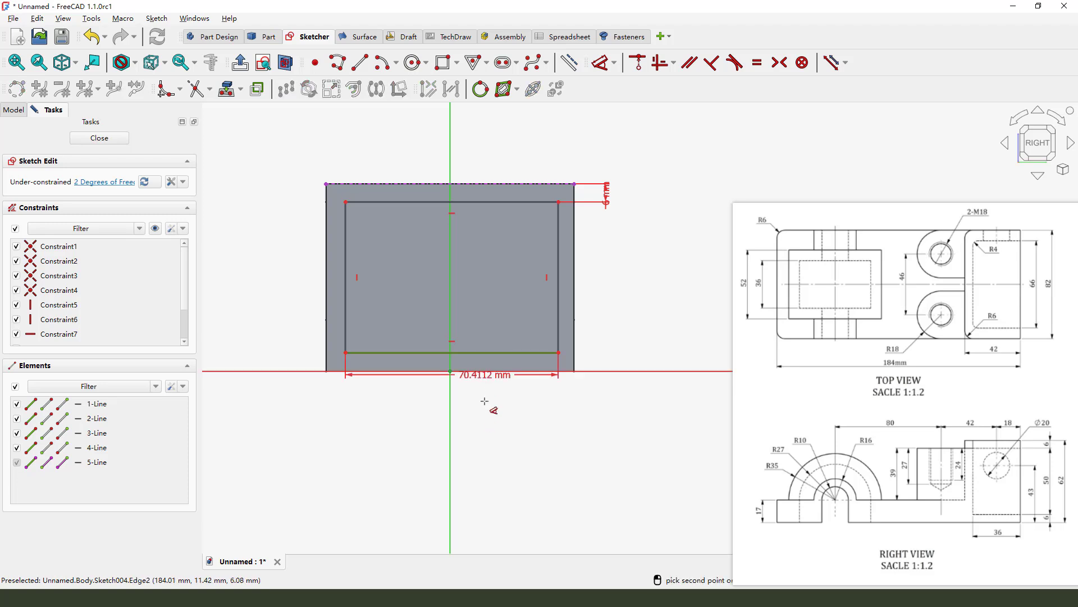
click(492, 433)
text(66)
key(Return)
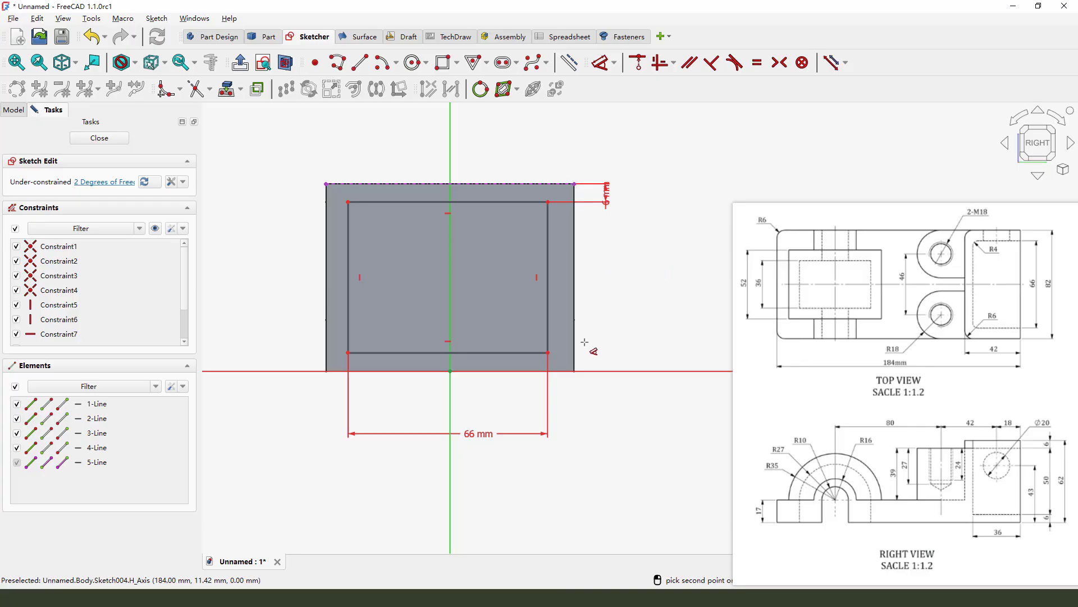
- Constrain the rectangle's lower-right corner to 6 mm above the horizontal sketch axis
click(548, 353)
click(572, 371)
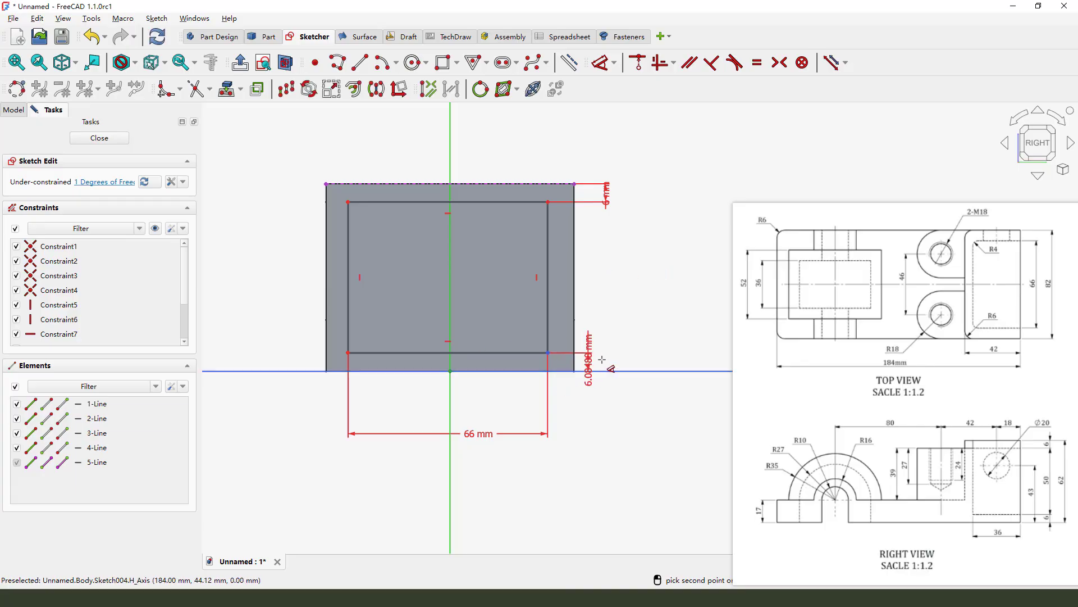
click(588, 362)
key(Return)
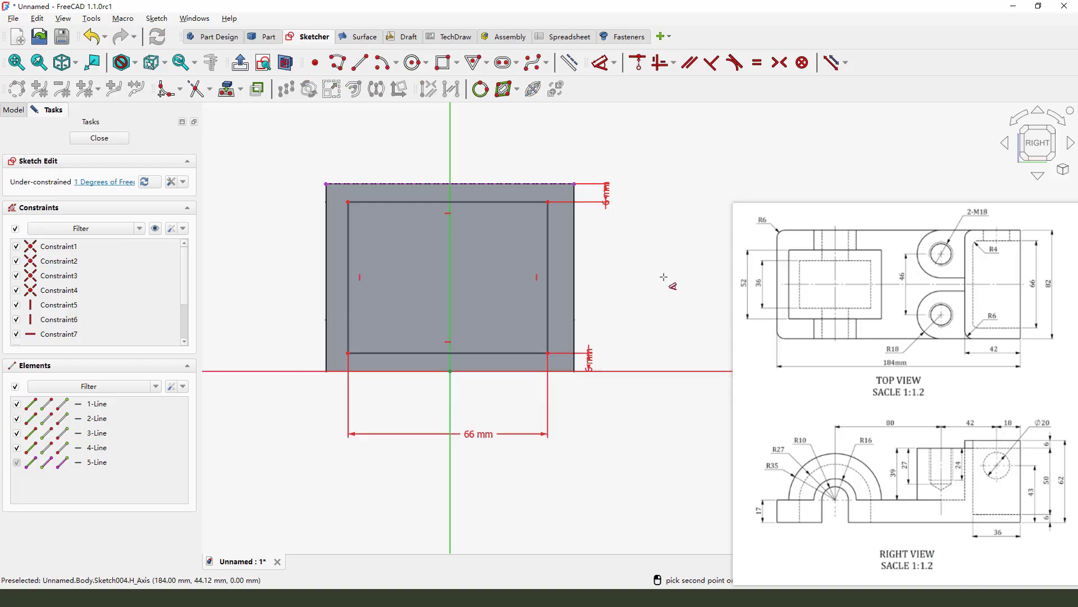
- Make the rectangle's two upper corners symmetric about the vertical sketch axis and close the sketch
click(499, 208)
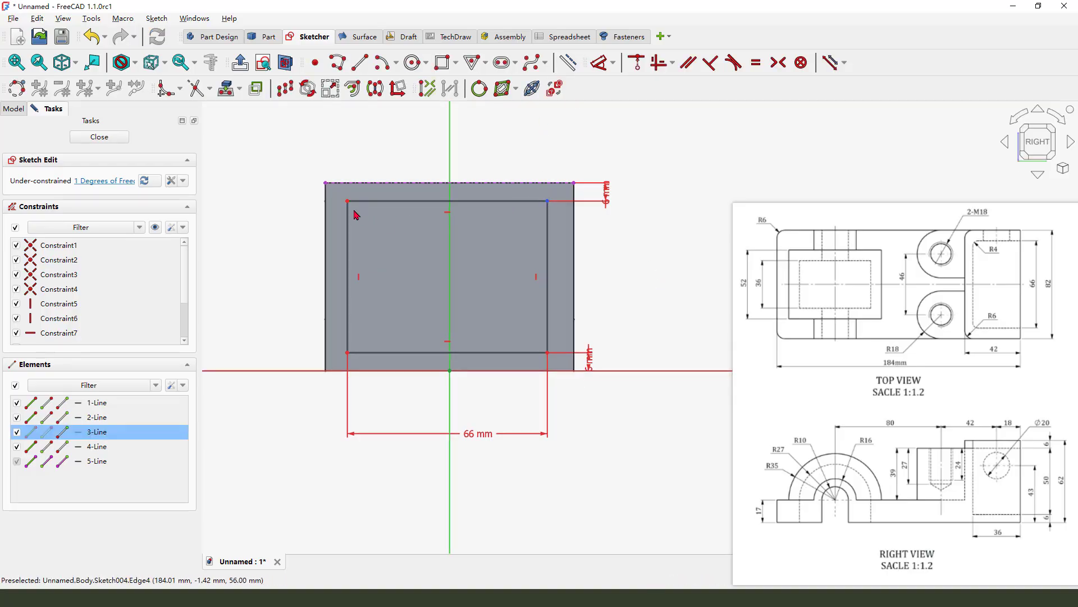
click(348, 210)
click(452, 156)
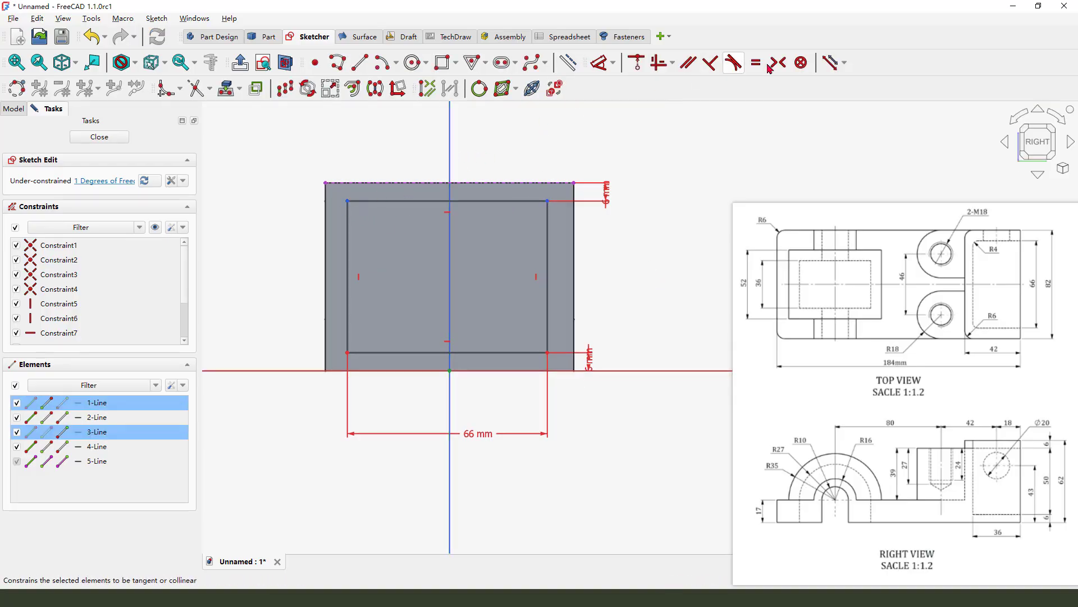
click(779, 63)
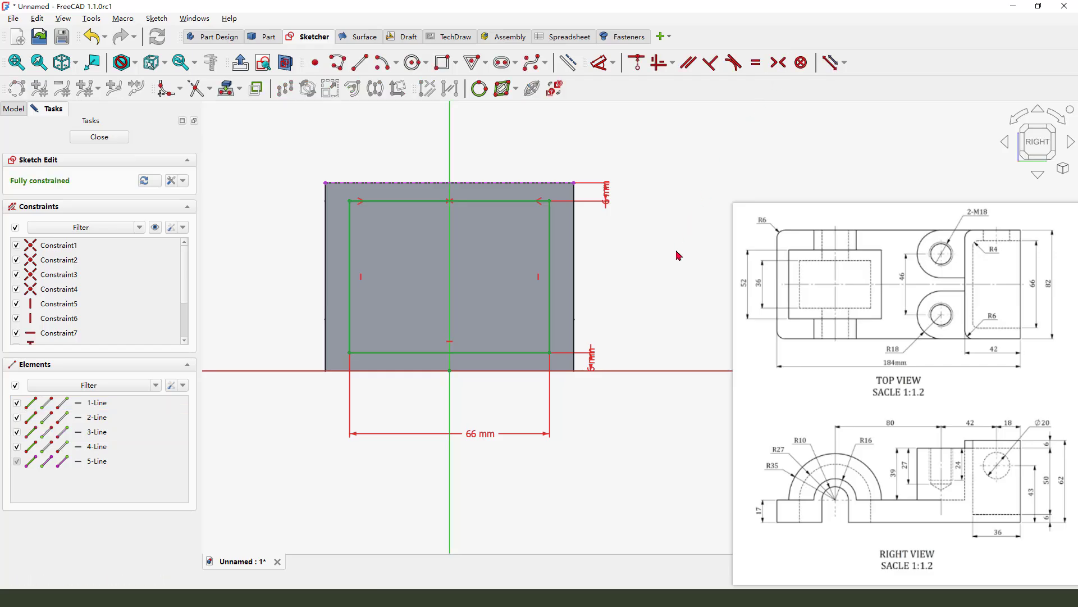
click(99, 137)
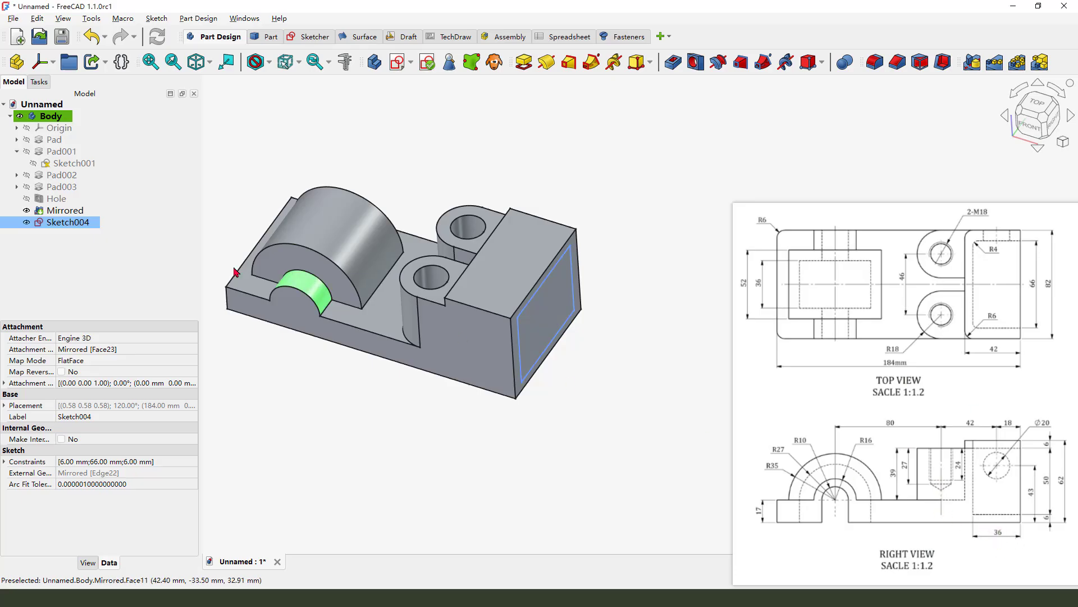
- Pocket the rectangle 36 mm deep into the end block
click(673, 72)
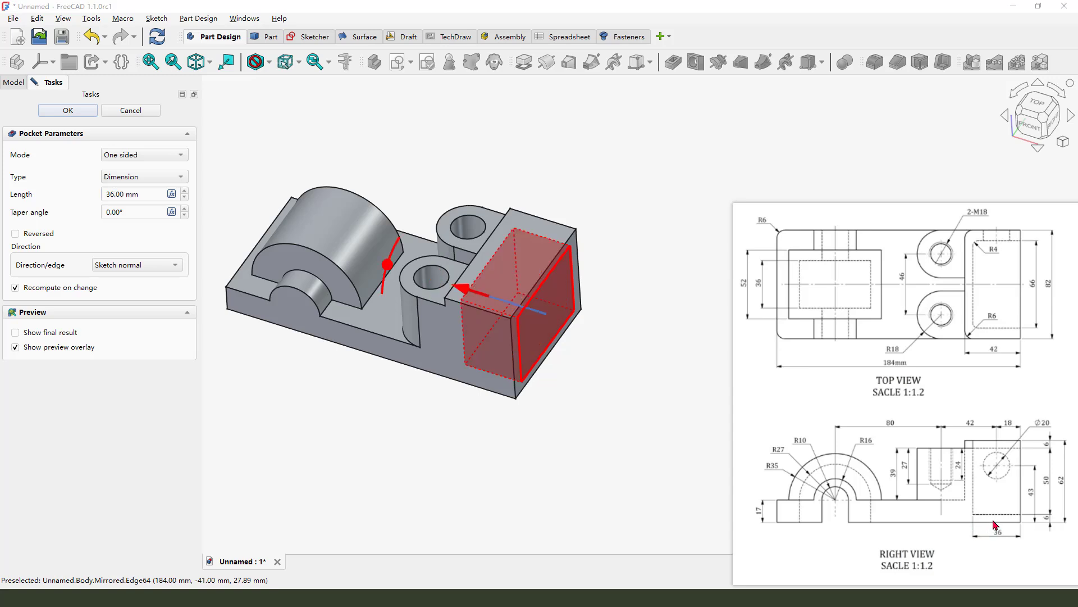
drag(994, 519, 1004, 535)
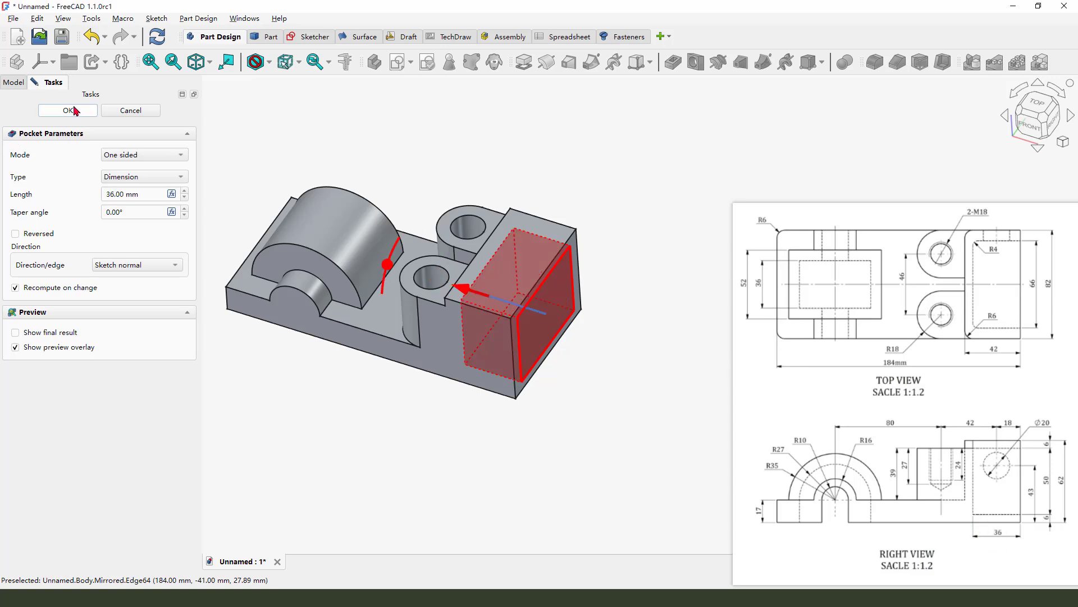
middle_drag(562, 374, 627, 378)
scroll(564, 376, up, 1)
scroll(612, 365, down, 2)
middle_drag(503, 366, 518, 342)
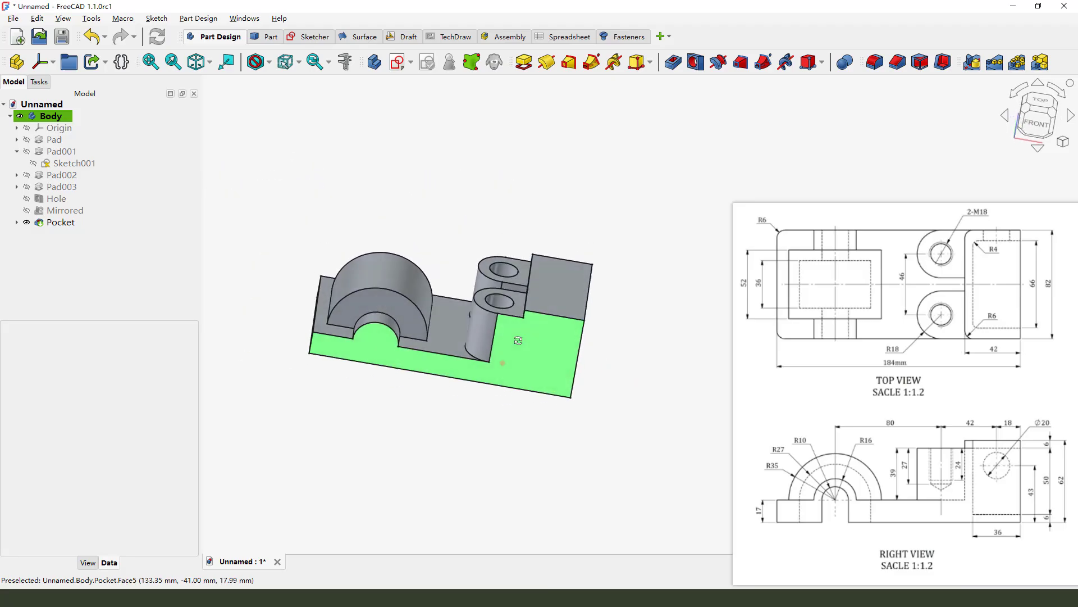
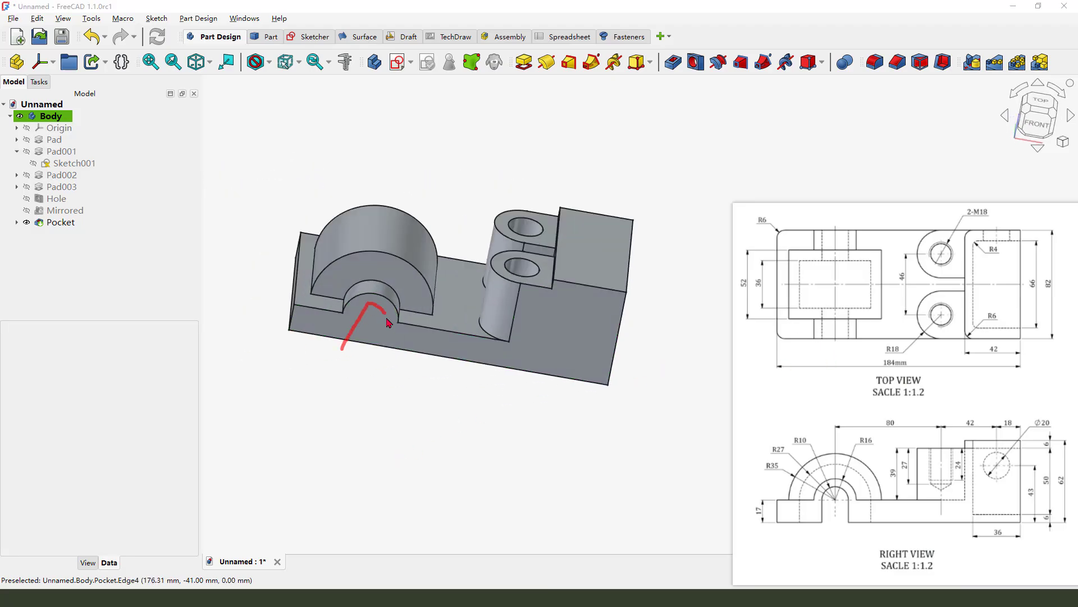
- Create a sketch on the XZ base plane and project the arch's inner semicircular edge as external geometry
key(Escape)
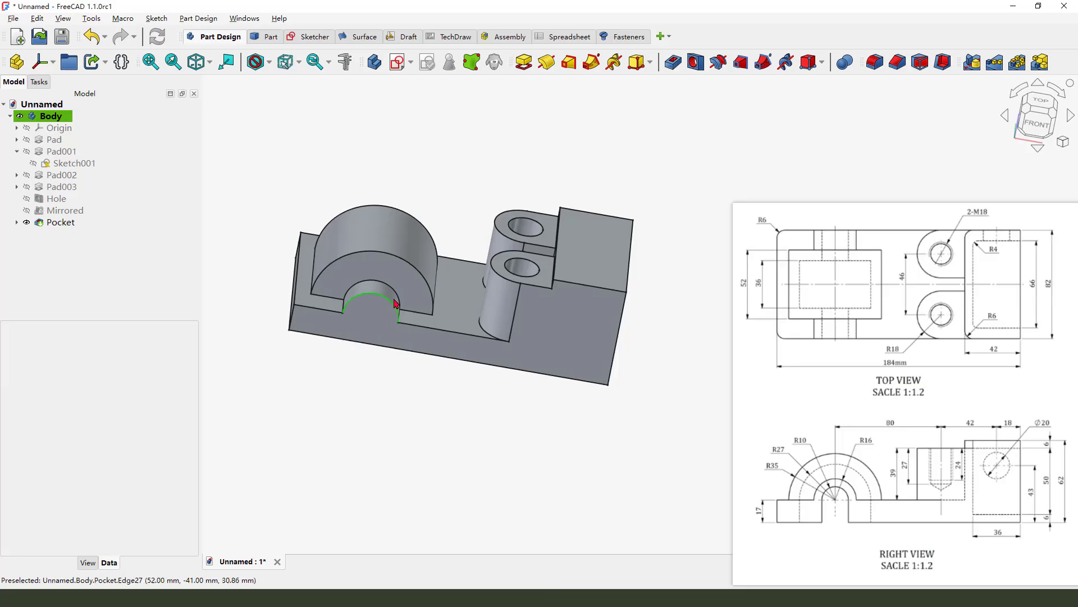
click(398, 61)
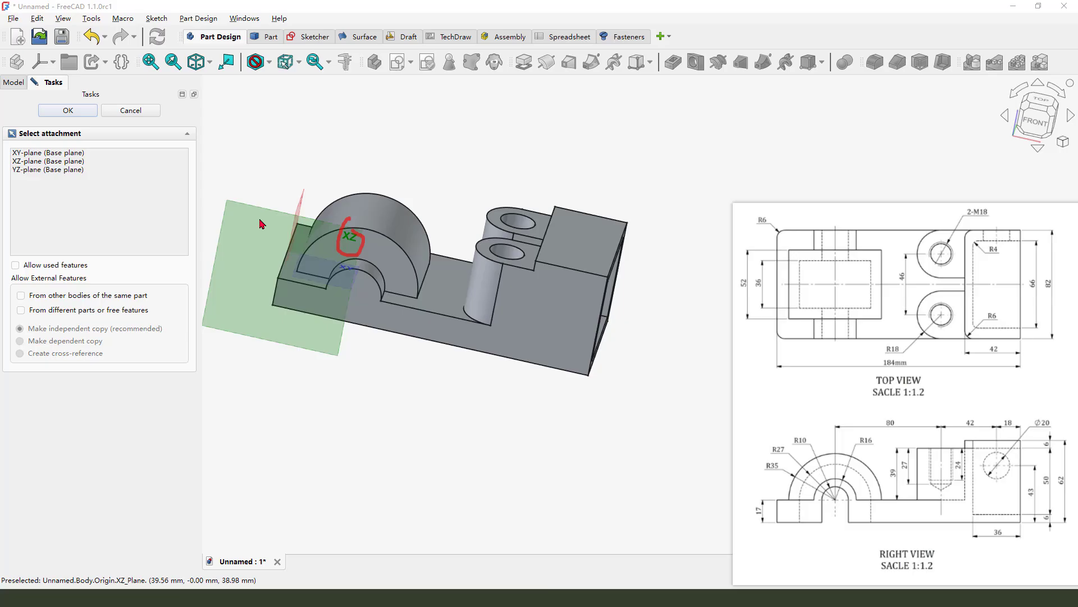
click(443, 262)
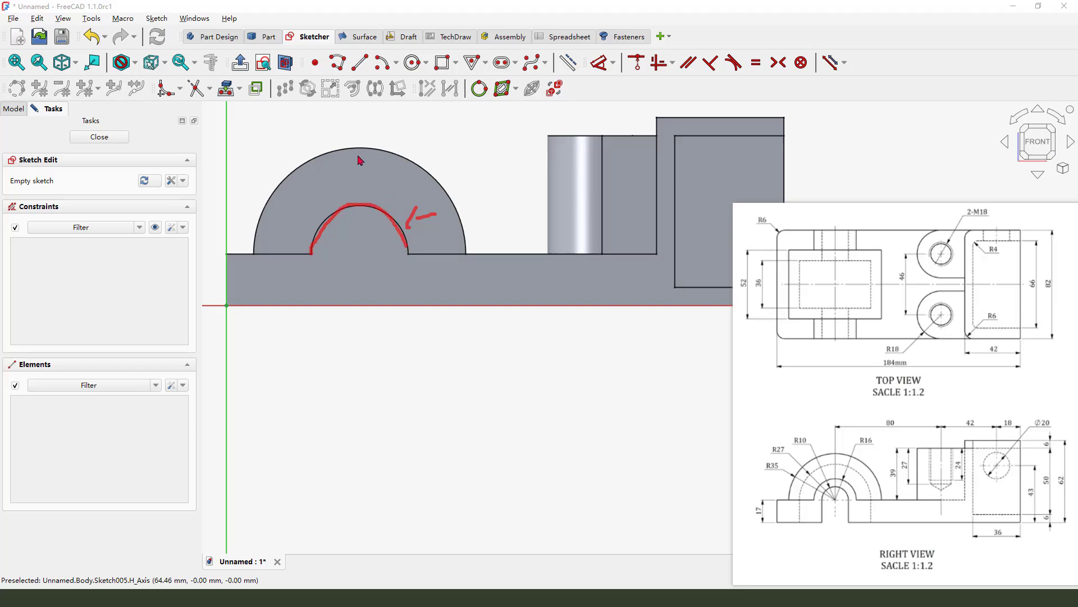
click(228, 89)
click(377, 215)
- Sketch a vertical slot downward from the projected arch's centre, about 12 mm in radius and 44 mm between end centres
click(502, 63)
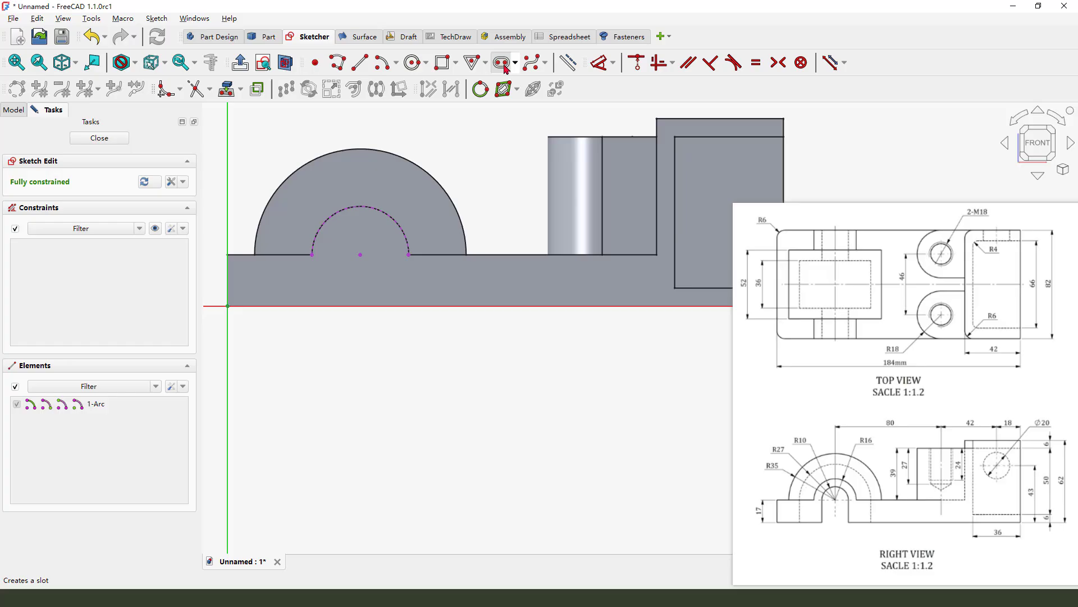
click(362, 254)
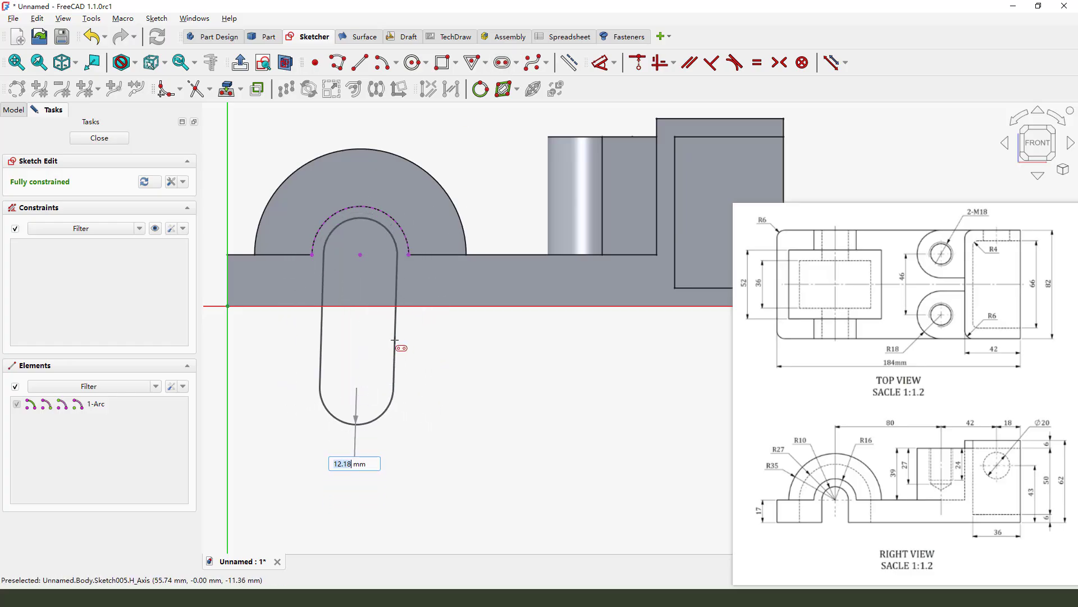
click(397, 345)
right_click(465, 364)
scroll(465, 379, down, 1)
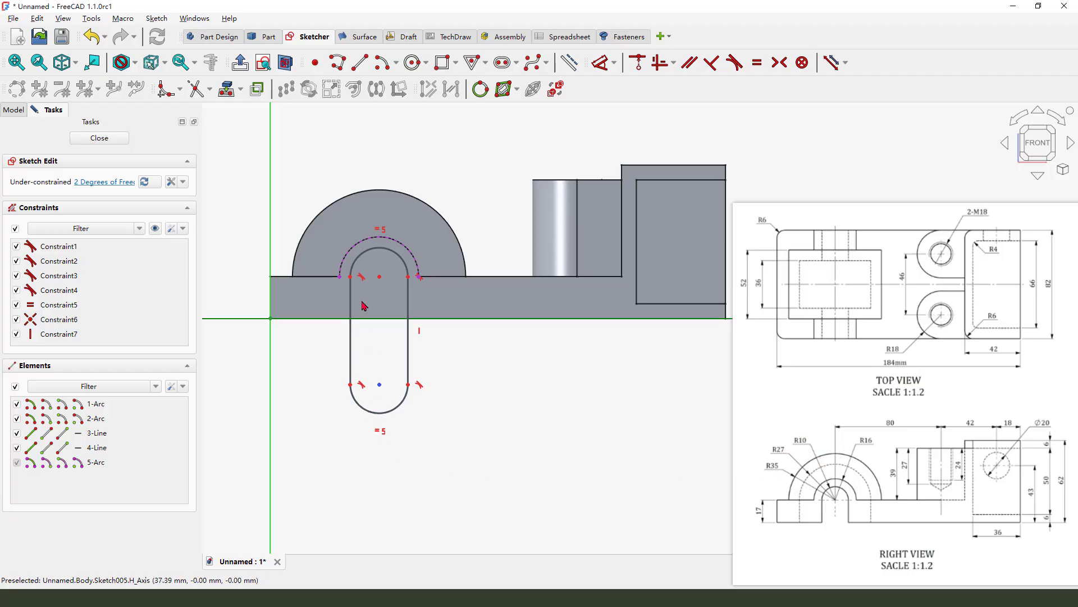
- Dimension the slot's upper arc with a 10 mm radius
click(600, 63)
click(404, 263)
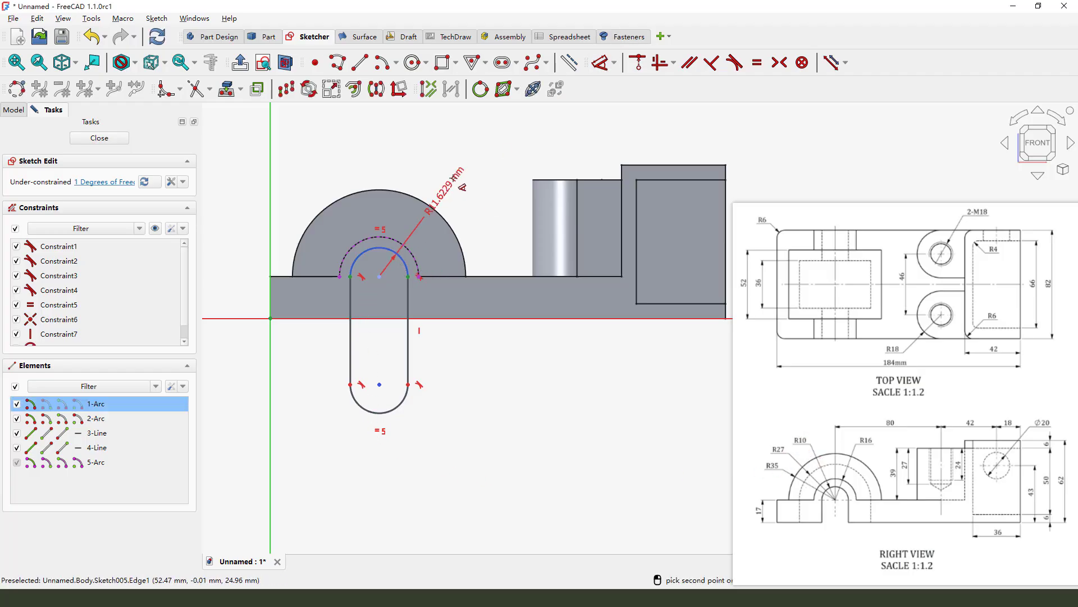
click(449, 189)
text(10)
key(Return)
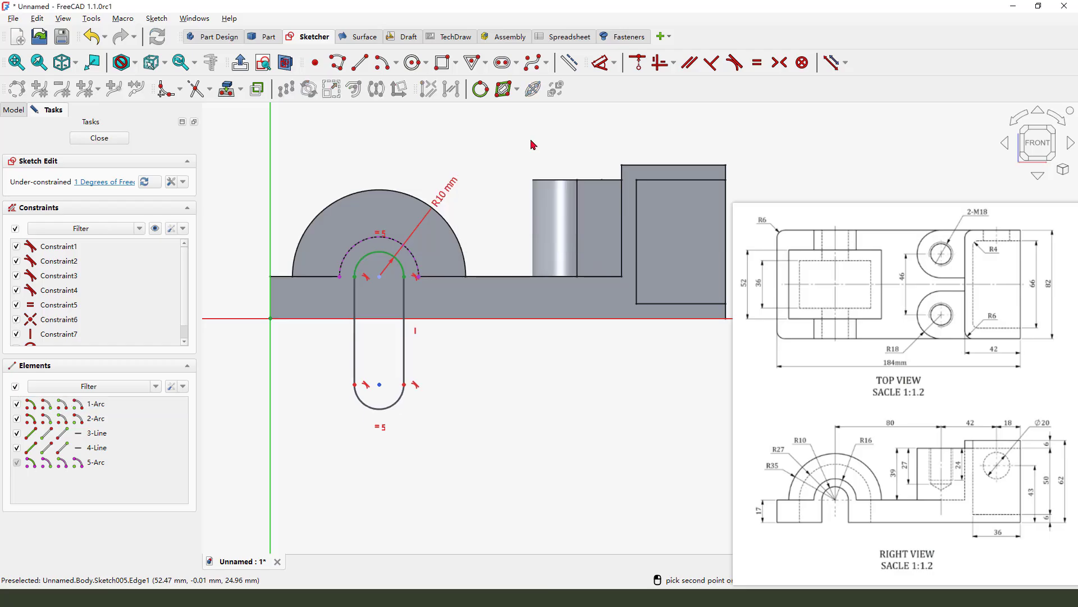
- Set the slot's straight side to 45 mm long and close the sketch
click(405, 358)
click(457, 331)
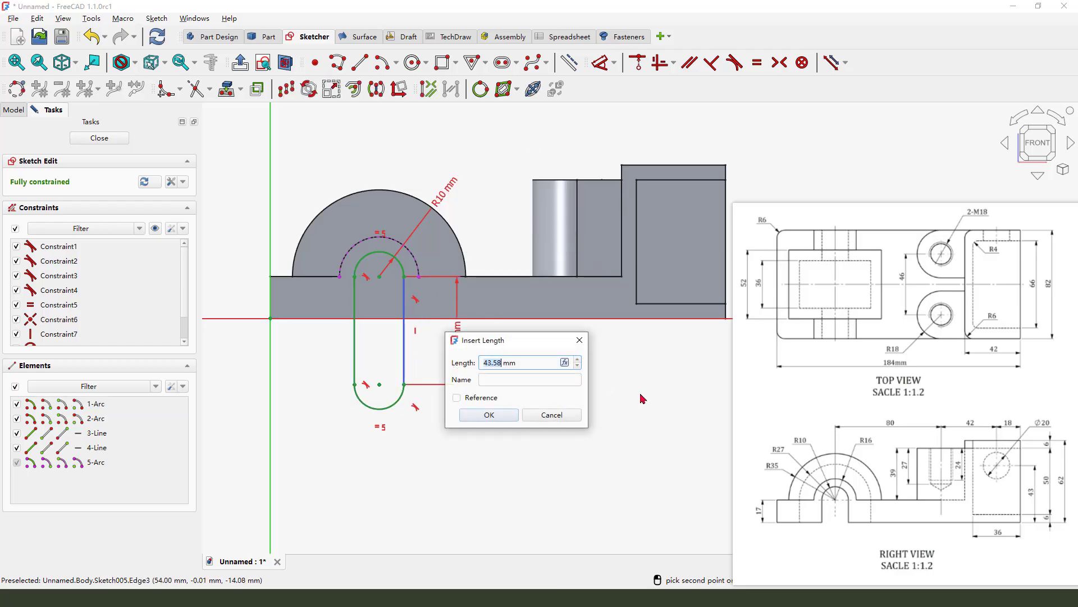
text(45)
key(Return)
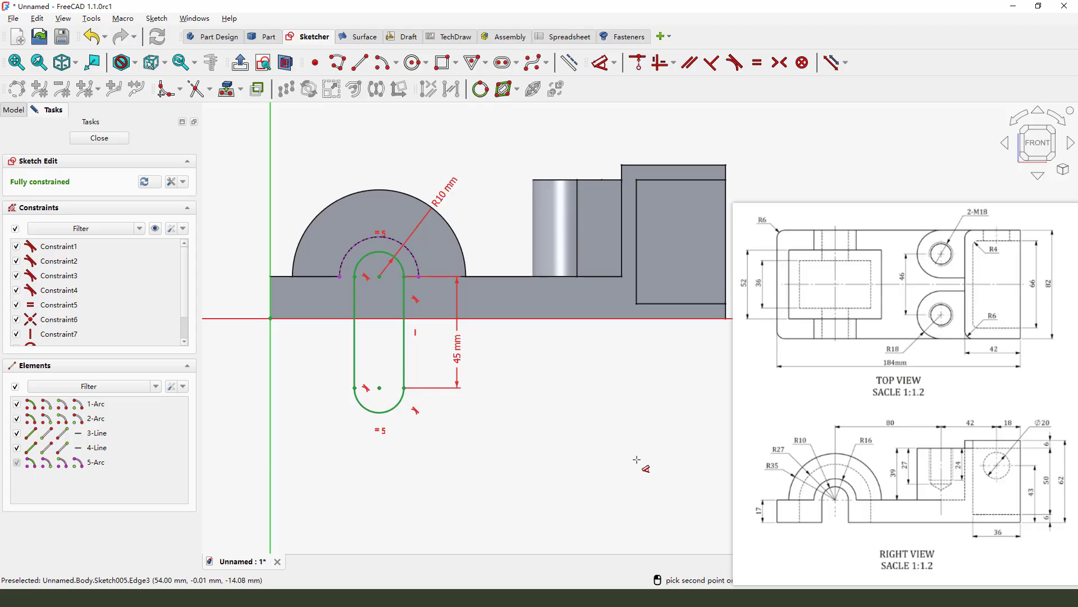
scroll(518, 385, down, 1)
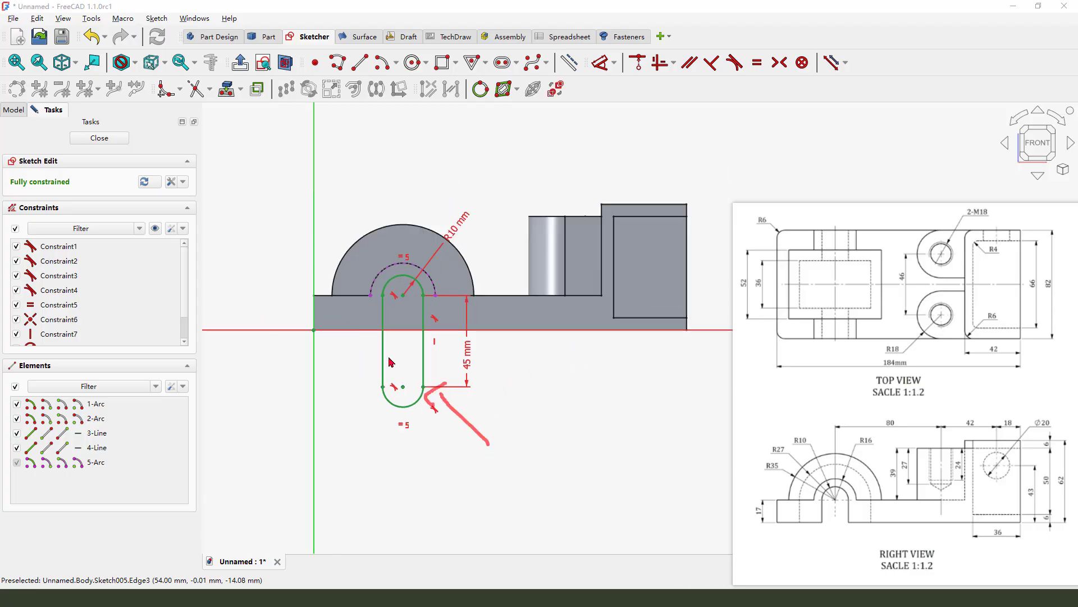
key(Escape)
scroll(469, 370, down, 1)
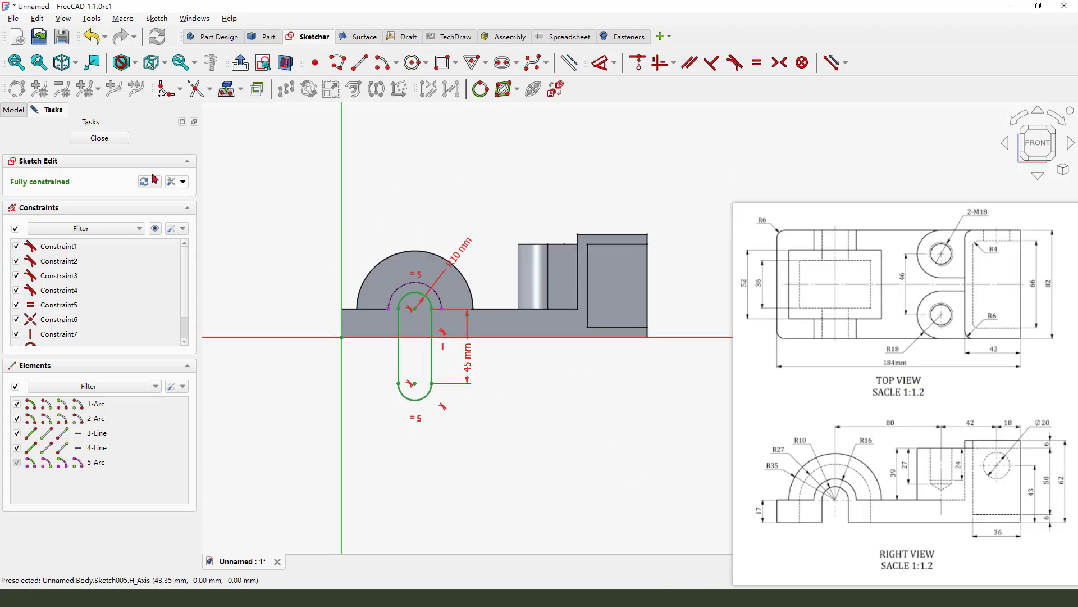
click(100, 138)
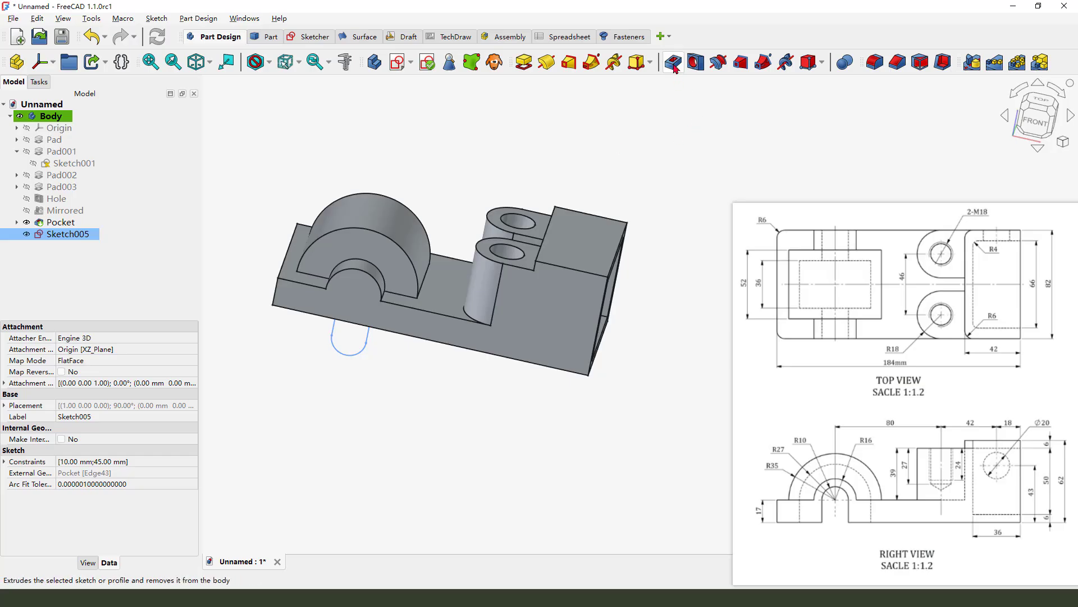
- Pocket the slot profile symmetrically through all, cutting the opening under the arch
middle_drag(396, 198, 342, 222)
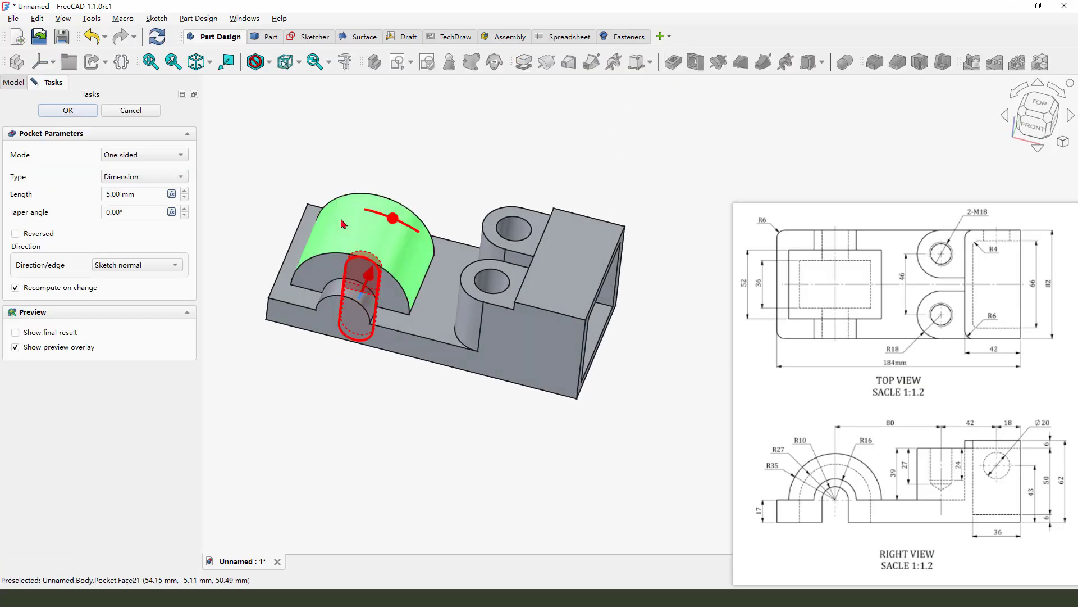
click(138, 157)
click(137, 181)
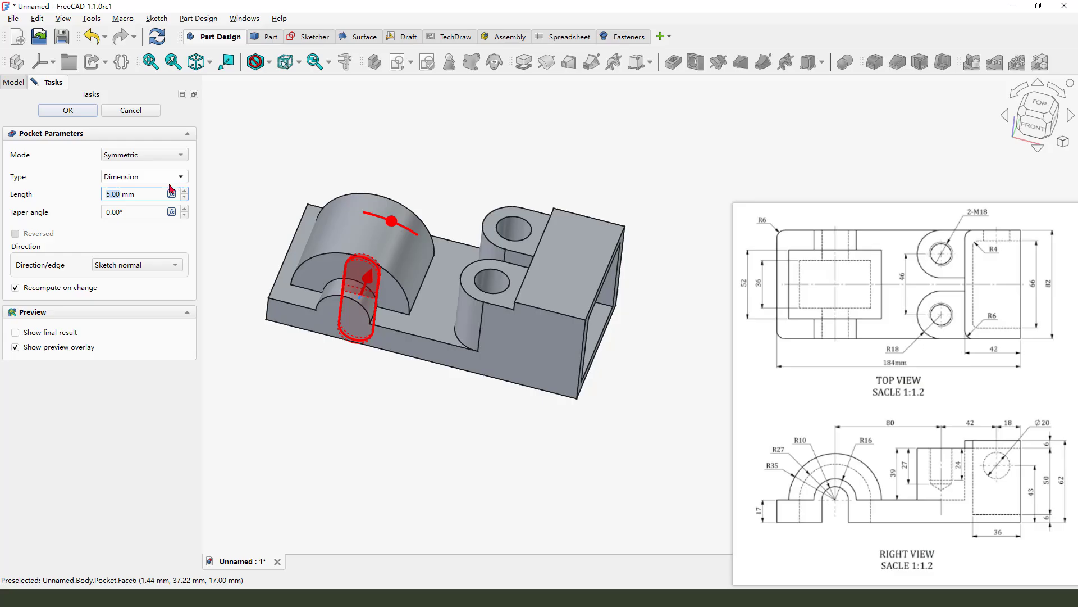
click(139, 178)
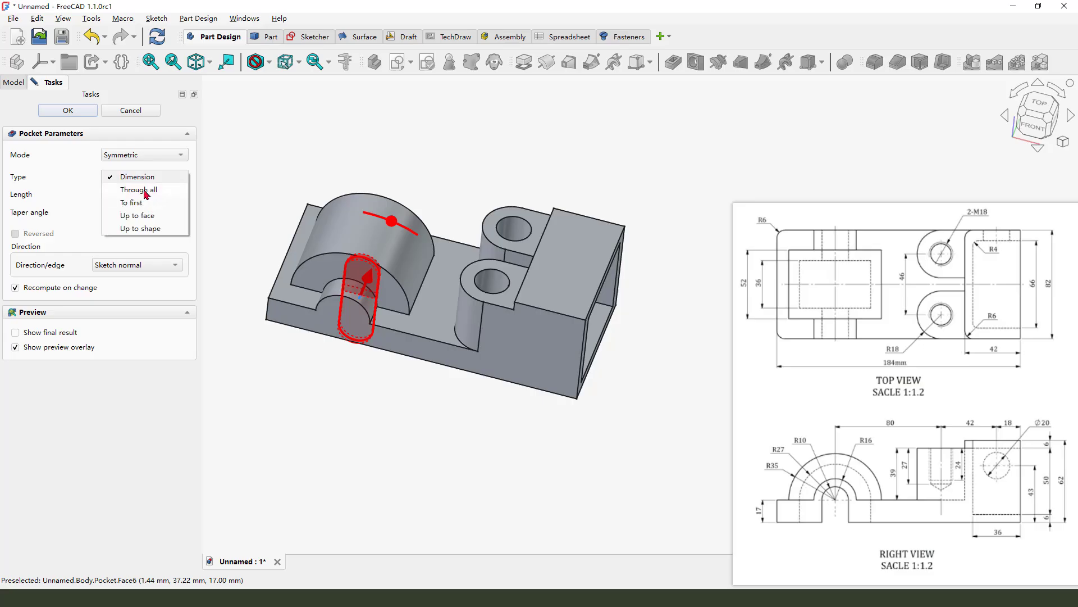
click(139, 190)
click(68, 110)
mouse_move(382, 365)
middle_down()
mouse_move(415, 300)
mouse_move(388, 359)
middle_up()
mouse_move(526, 358)
middle_down()
mouse_move(464, 368)
mouse_move(524, 362)
middle_up()
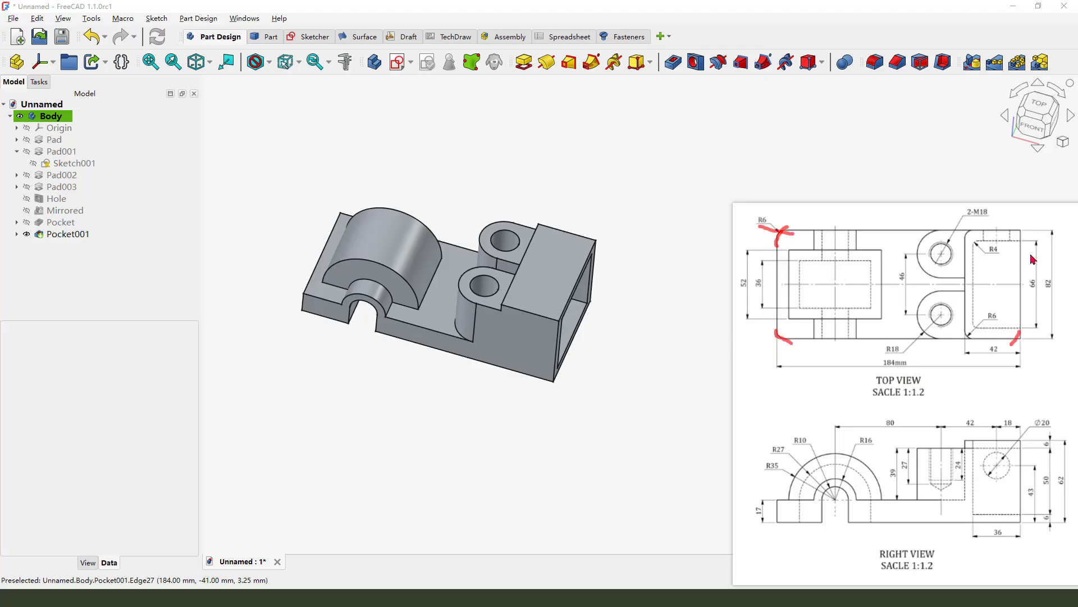
- Fillet the base's two vertical corners at the arch end and the end block's two corners on the lug side with a 6 mm radius
middle_drag(524, 272, 464, 311)
scroll(277, 198, up, 2)
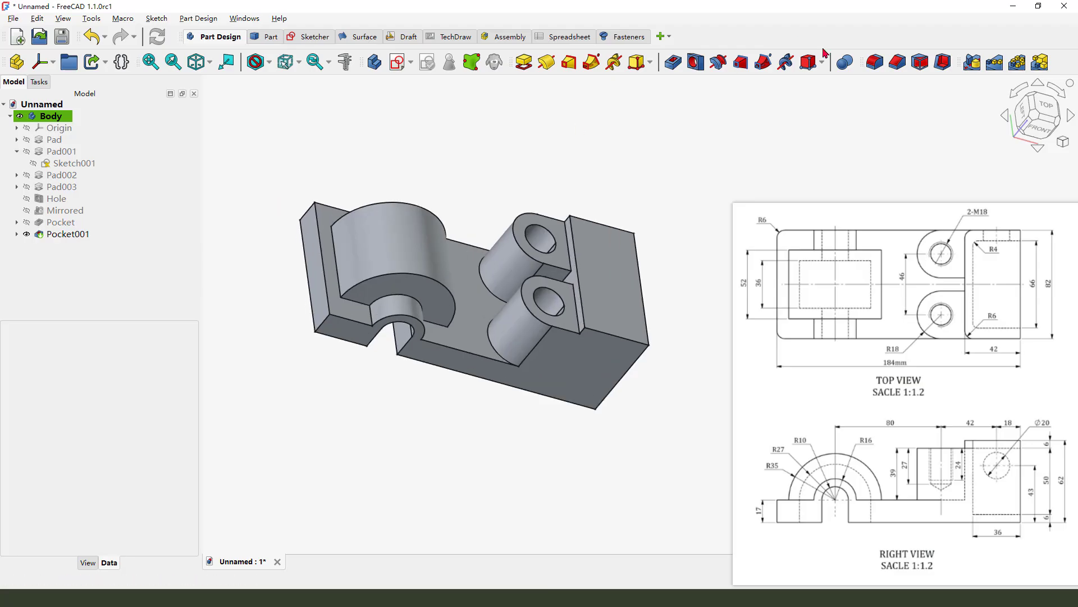
click(875, 63)
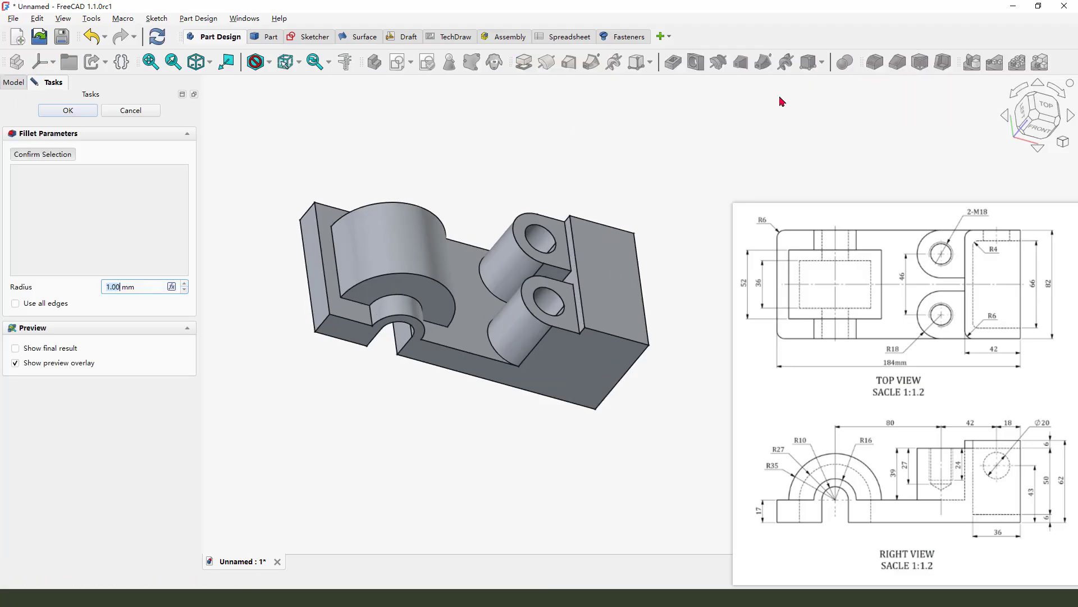
click(308, 275)
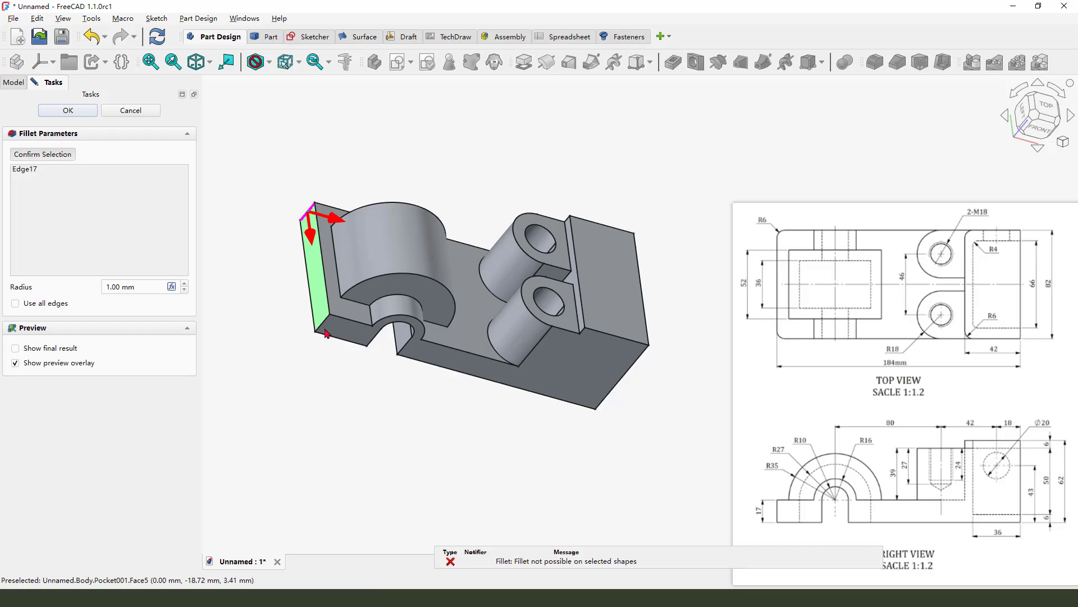
click(332, 336)
scroll(582, 330, up, 3)
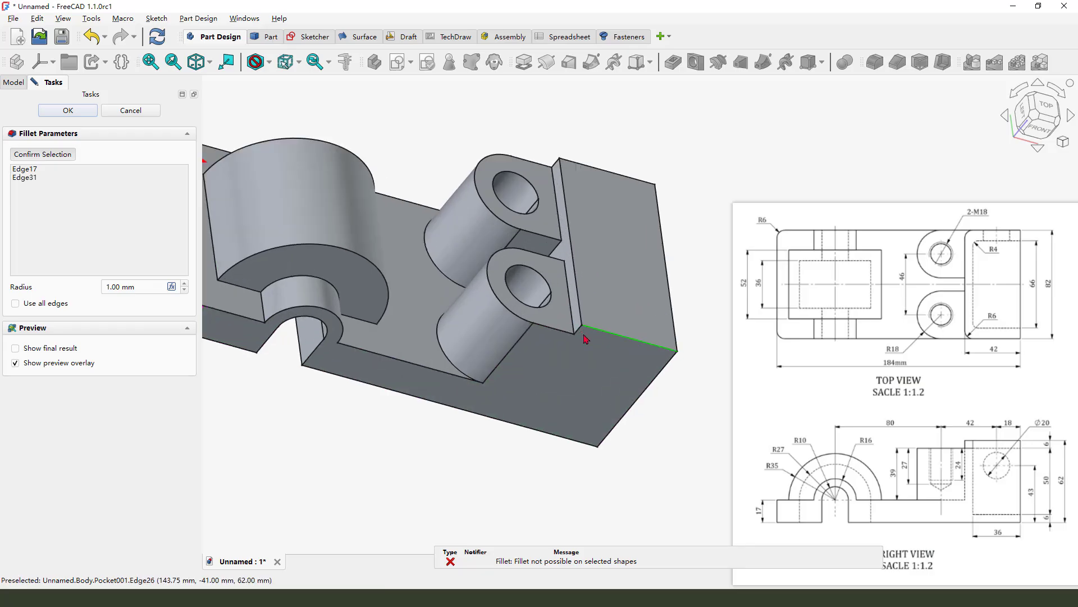
scroll(572, 326, up, 4)
click(567, 324)
scroll(567, 324, down, 5)
scroll(542, 218, up, 5)
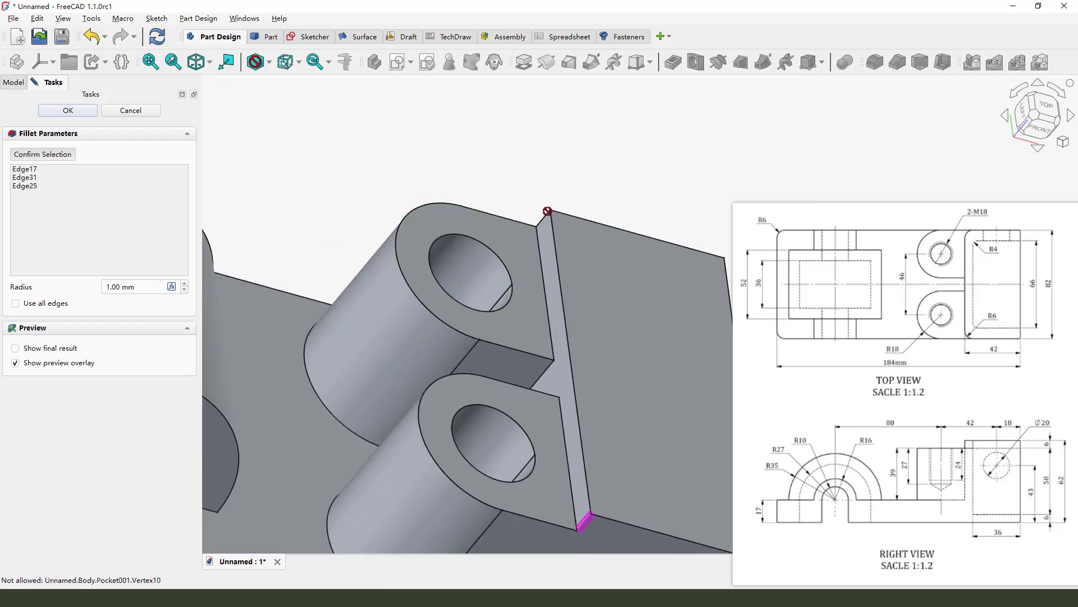
click(542, 218)
scroll(511, 240, down, 5)
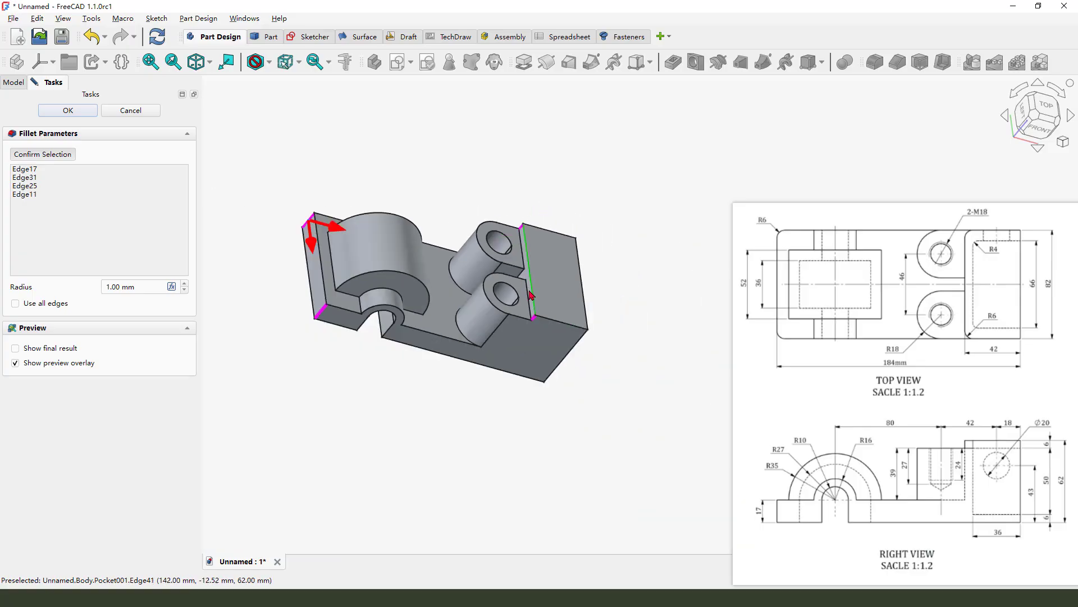
middle_drag(579, 313, 554, 289)
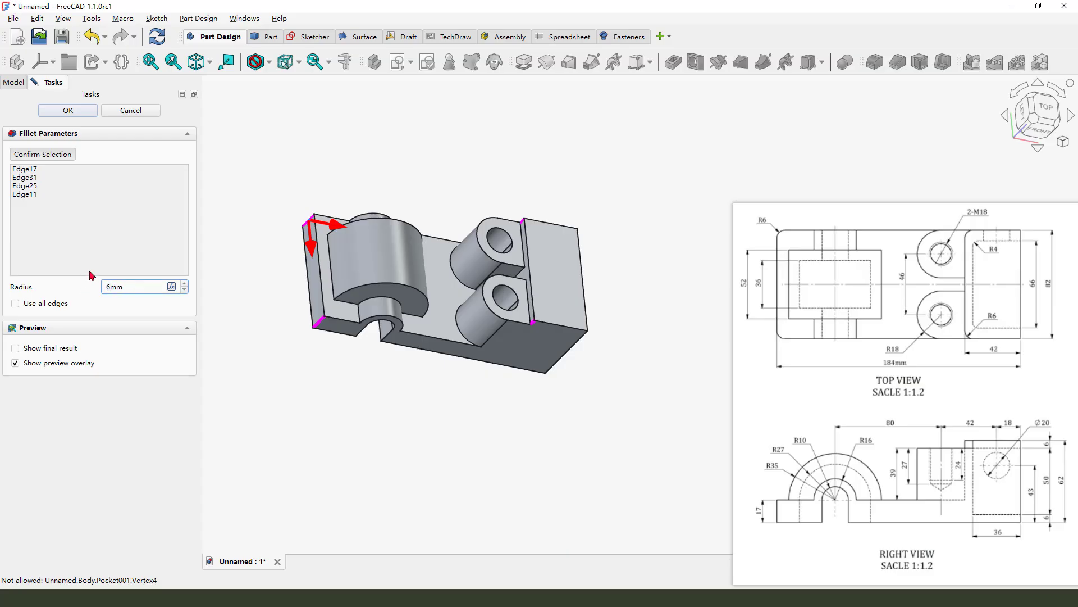
key(Return)
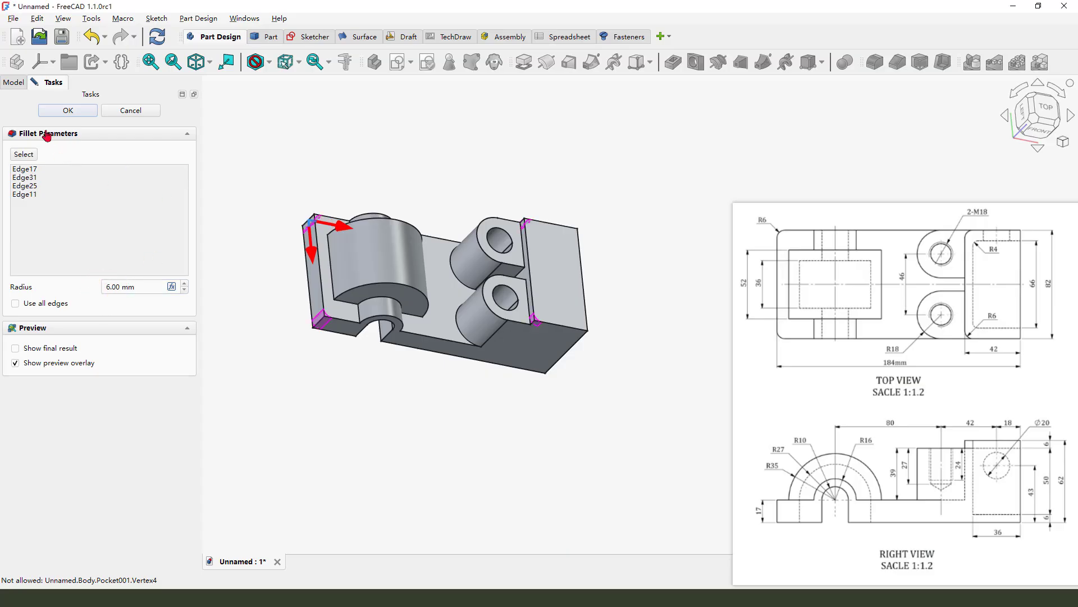
click(67, 110)
- Fillet the two inner vertical edges at the back of the end-block pocket with a 4 mm radius
middle_drag(560, 308, 560, 285)
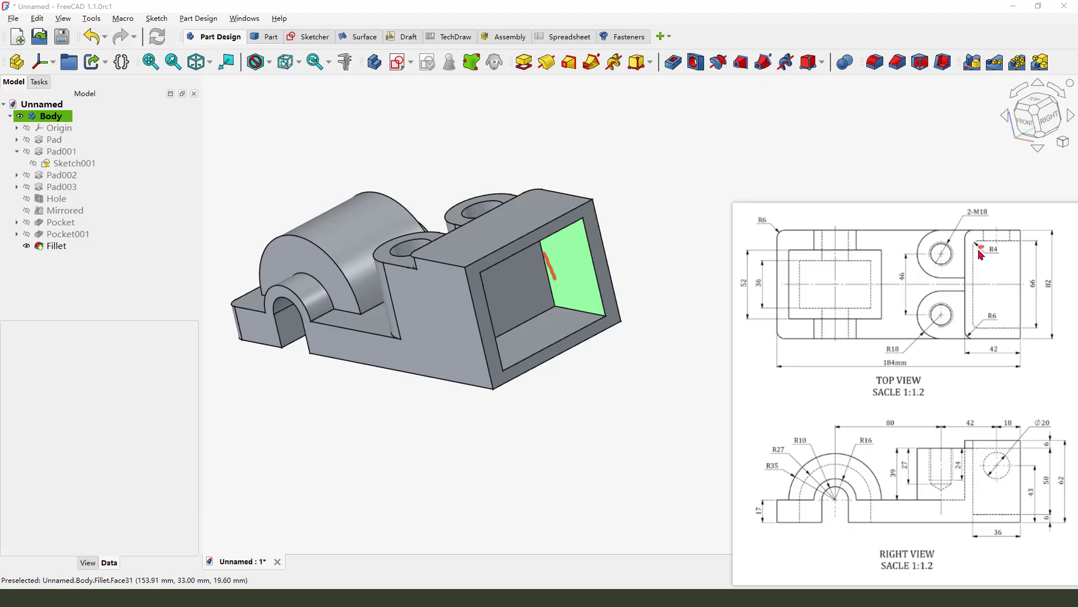
key(Escape)
mouse_move(563, 315)
middle_down()
mouse_move(548, 272)
mouse_move(555, 279)
middle_up()
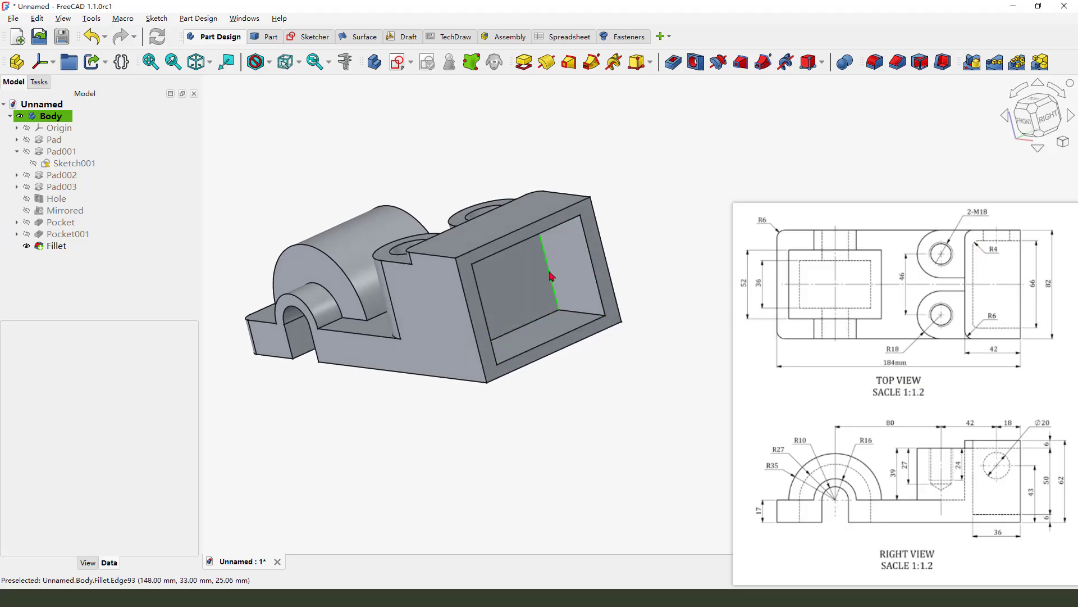
click(551, 276)
middle_drag(551, 356, 539, 390)
scroll(547, 383, up, 3)
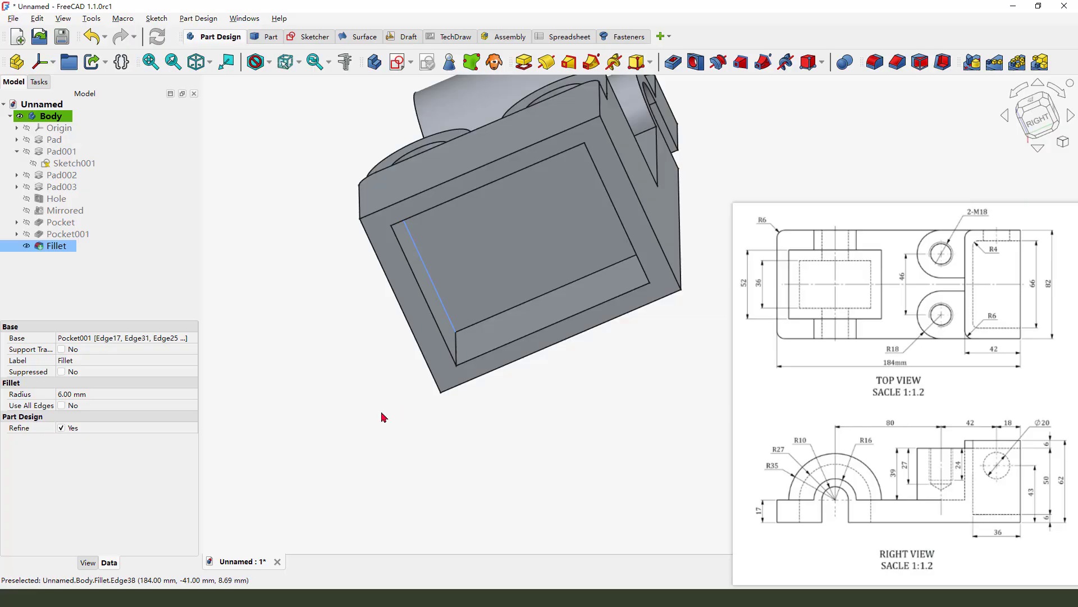
scroll(384, 416, down, 3)
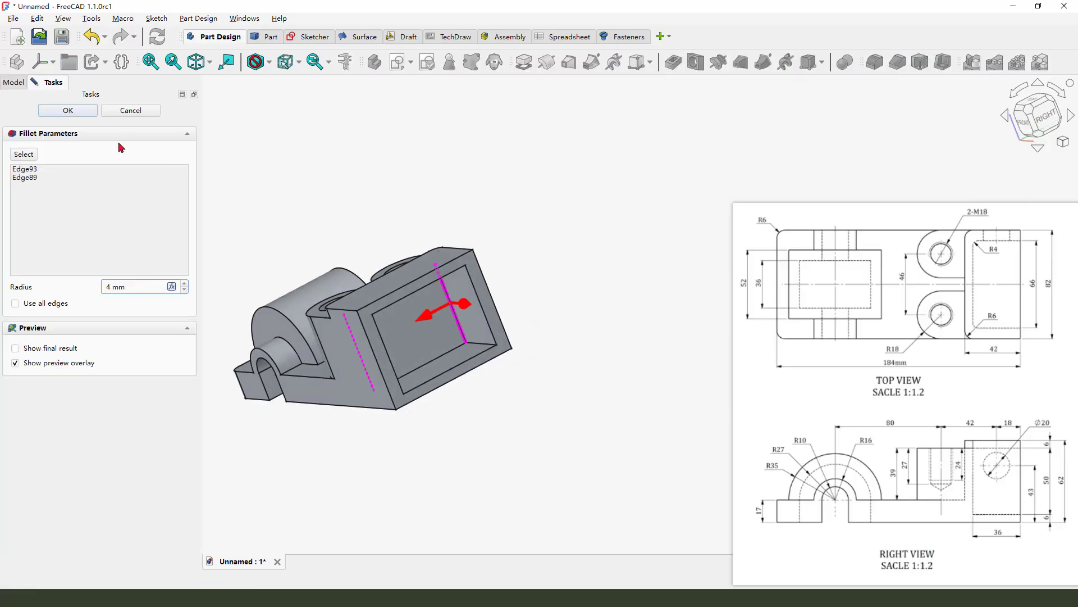
click(71, 110)
- Examine the filleted bracket from the front and from the end block's open side
middle_drag(513, 284, 384, 307)
scroll(510, 385, down, 2)
scroll(377, 300, up, 4)
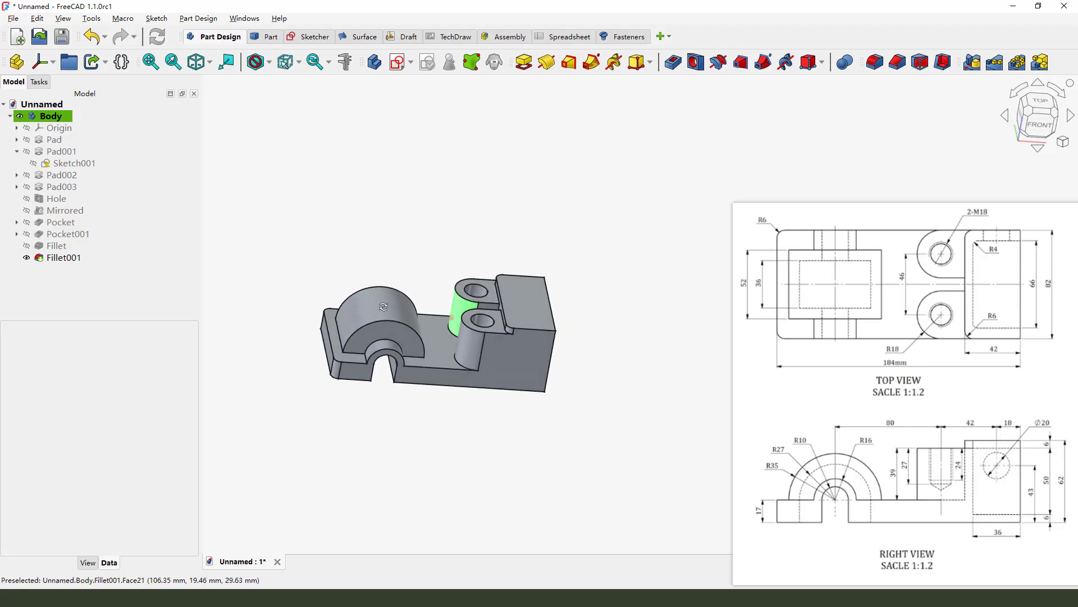
middle_drag(546, 389, 604, 385)
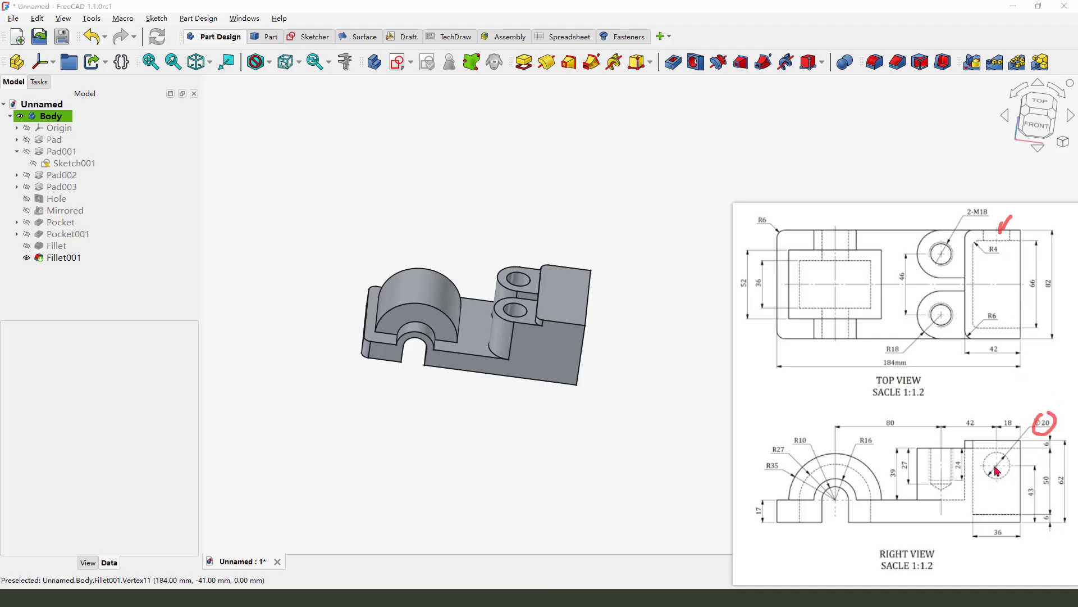
scroll(615, 320, up, 2)
middle_drag(614, 325, 405, 341)
scroll(405, 341, down, 4)
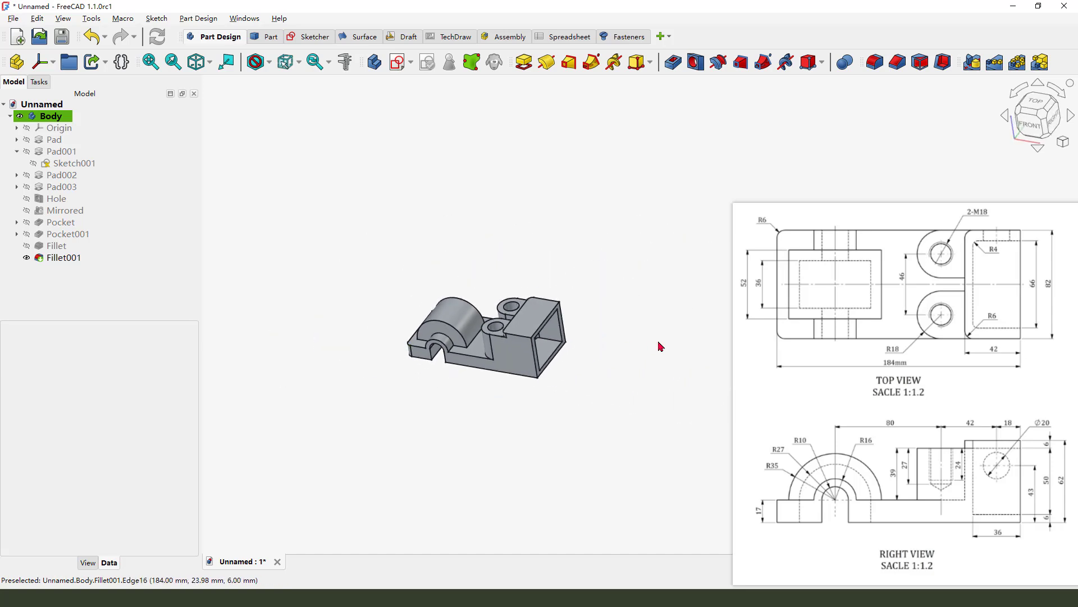
scroll(668, 342, up, 1)
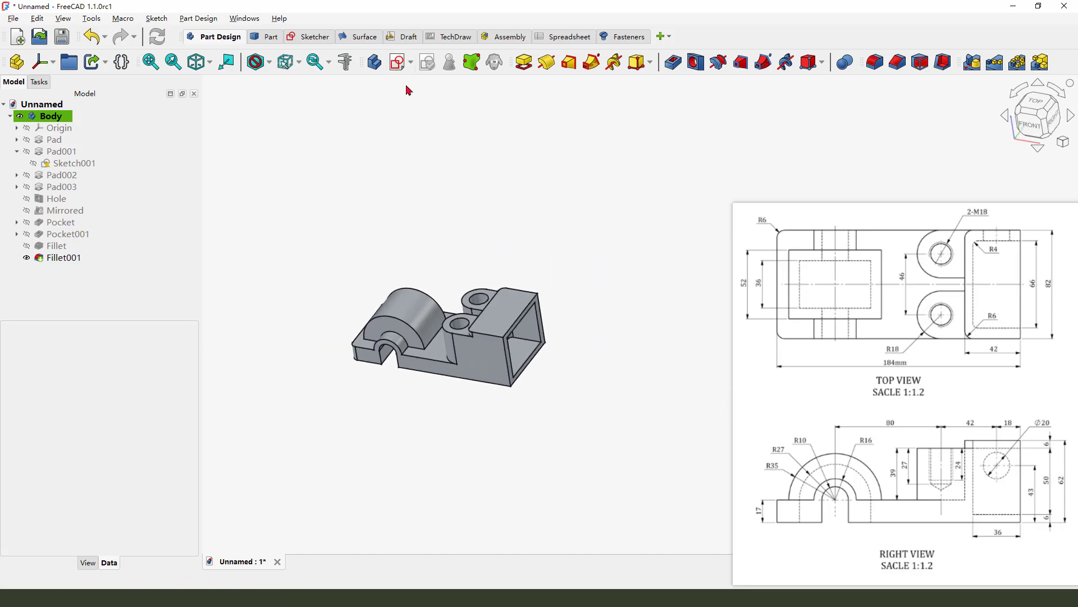
- Create a sketch on the XZ base plane and project the end block's outer vertical edge as external geometry
click(397, 63)
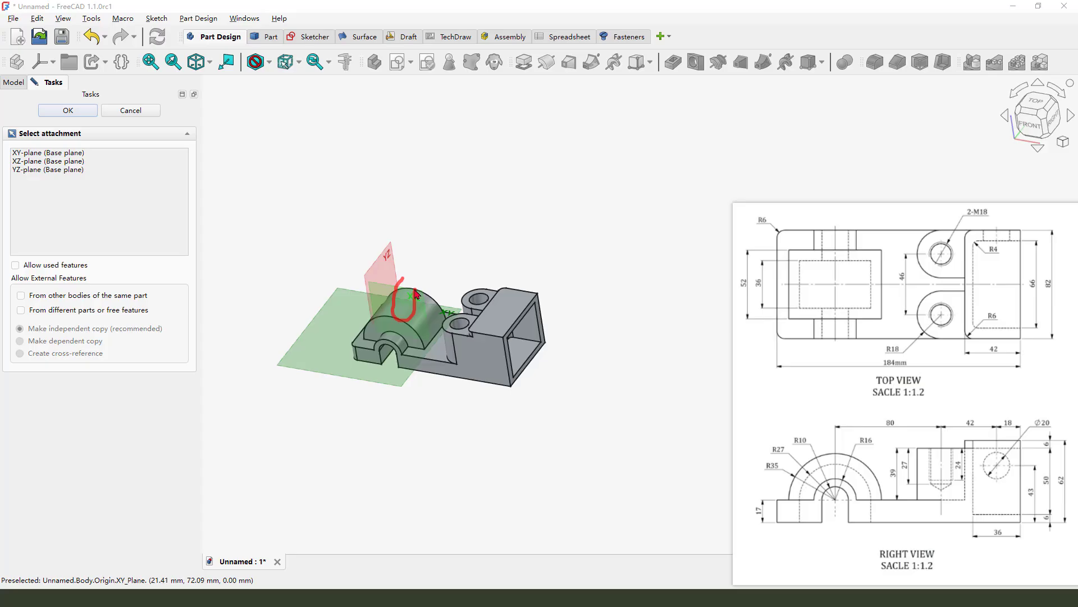
scroll(446, 457, up, 4)
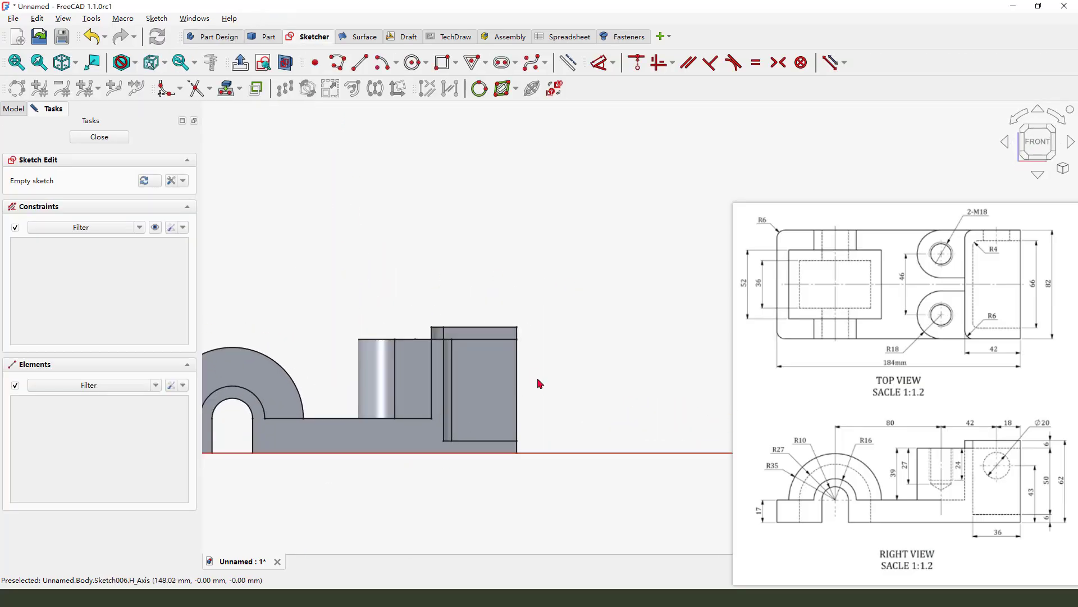
scroll(536, 377, up, 1)
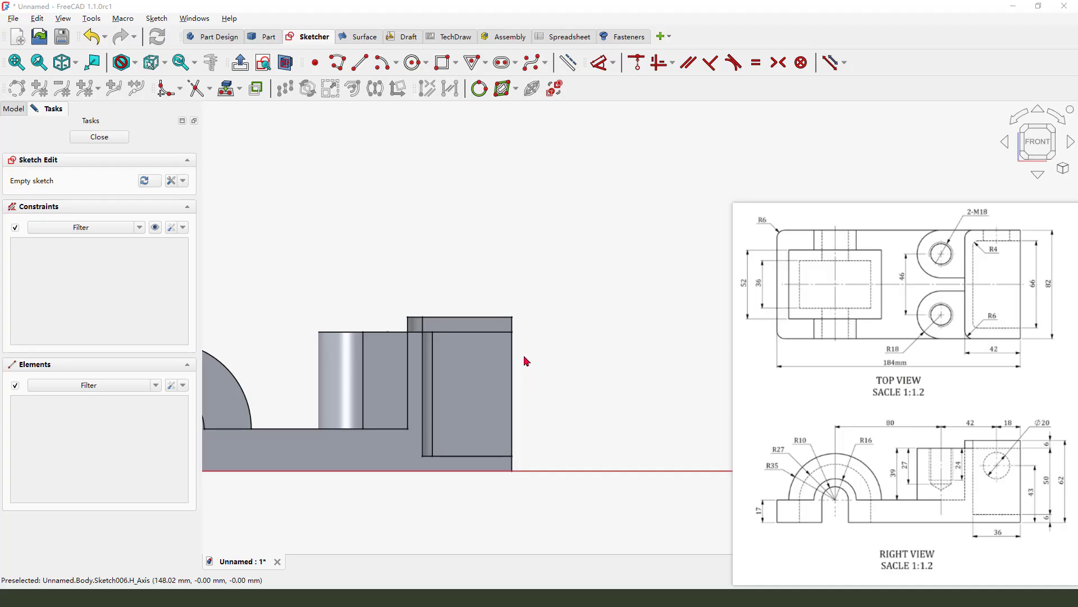
key(g)
key(c)
drag(524, 361, 522, 321)
key(Escape)
click(226, 88)
scroll(544, 372, up, 3)
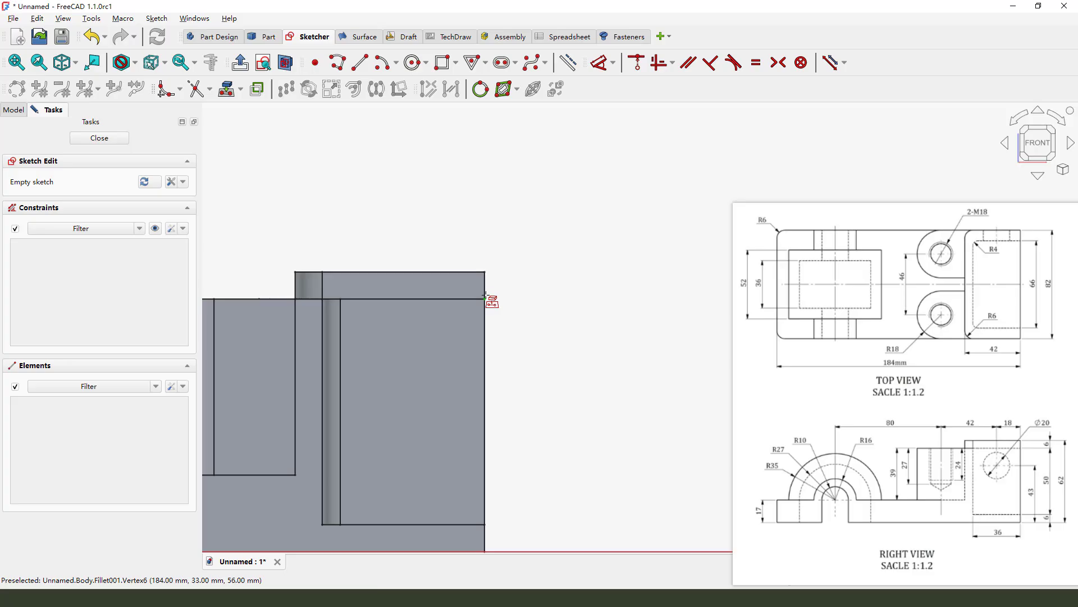
click(486, 288)
scroll(561, 248, down, 3)
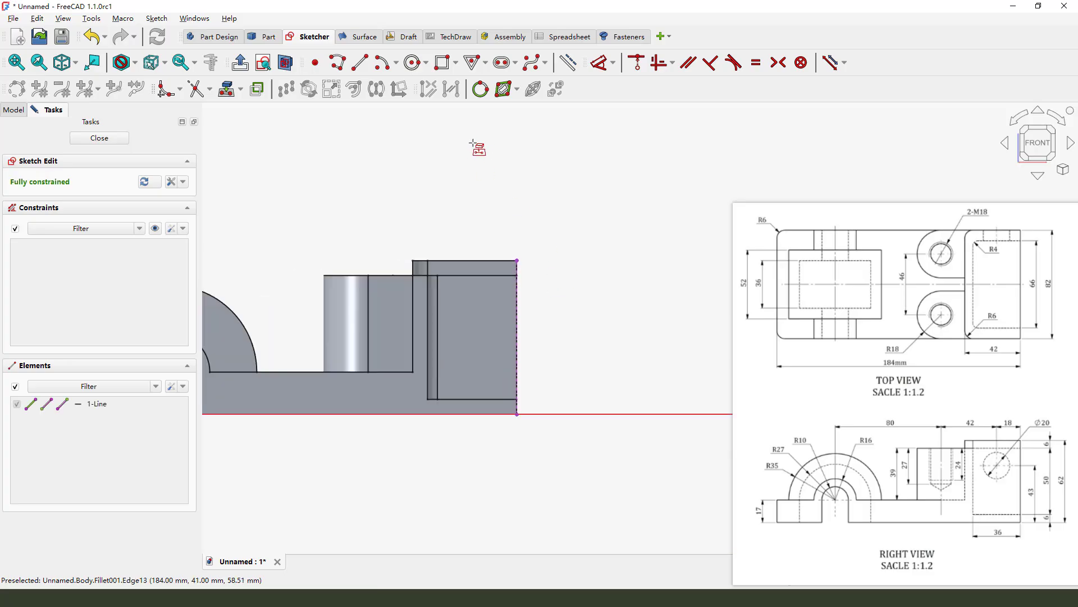
- Draw a circle about 16 mm in diameter on the upper part of the end block, left of the projected edge
click(414, 62)
click(473, 312)
click(487, 328)
- Dimension the horizontal distance from the circle's centre to the end block's outer edge as 18 mm
key(d)
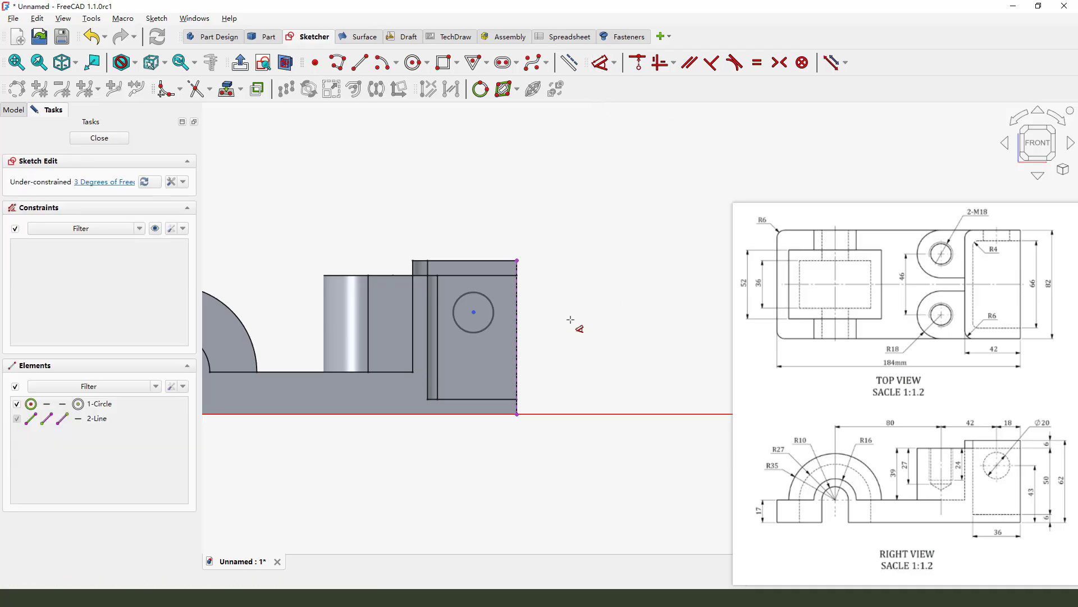
click(486, 327)
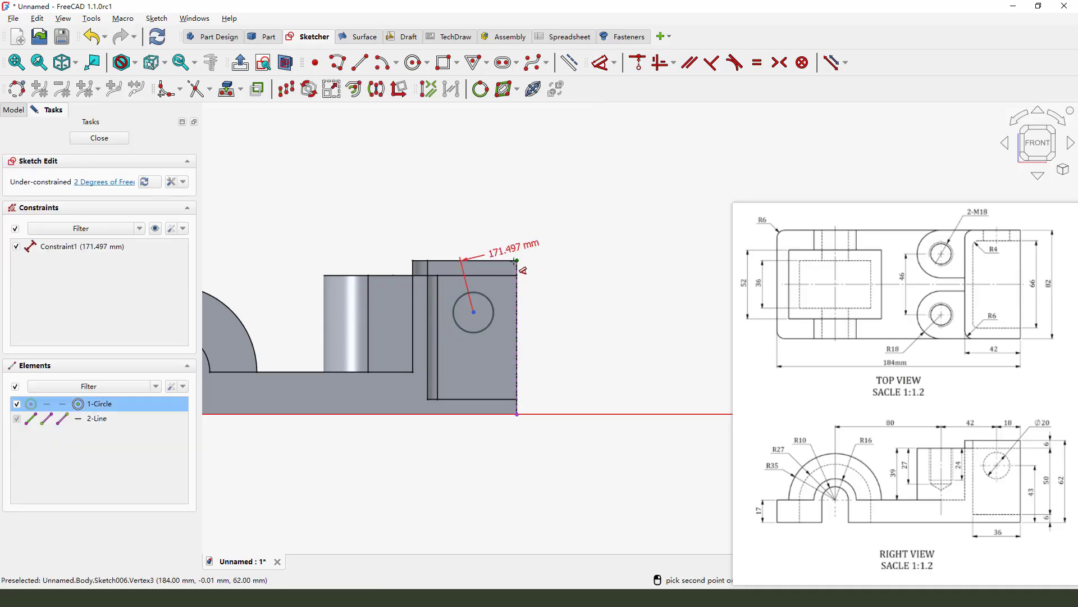
click(517, 261)
click(500, 216)
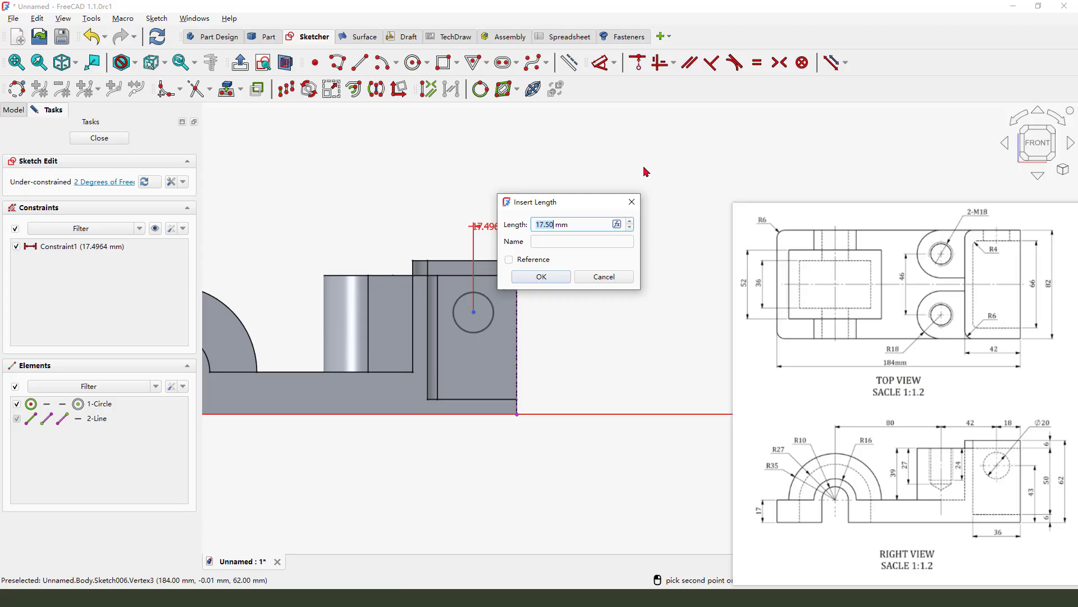
text(18)
key(Return)
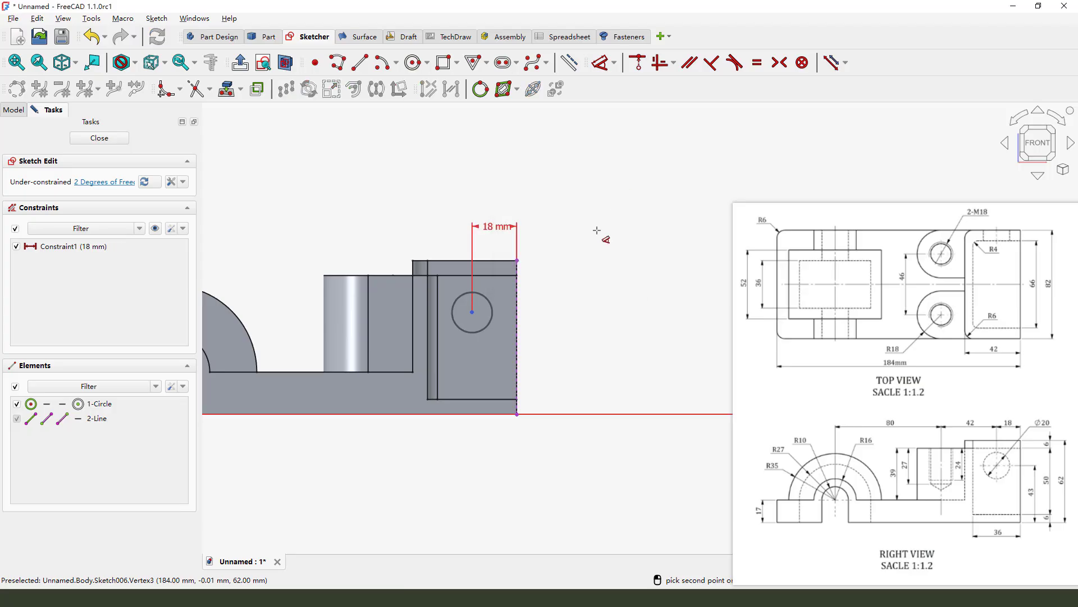
- Dimension the height of the circle's centre above the lower end of the projected edge as 43 mm
click(472, 312)
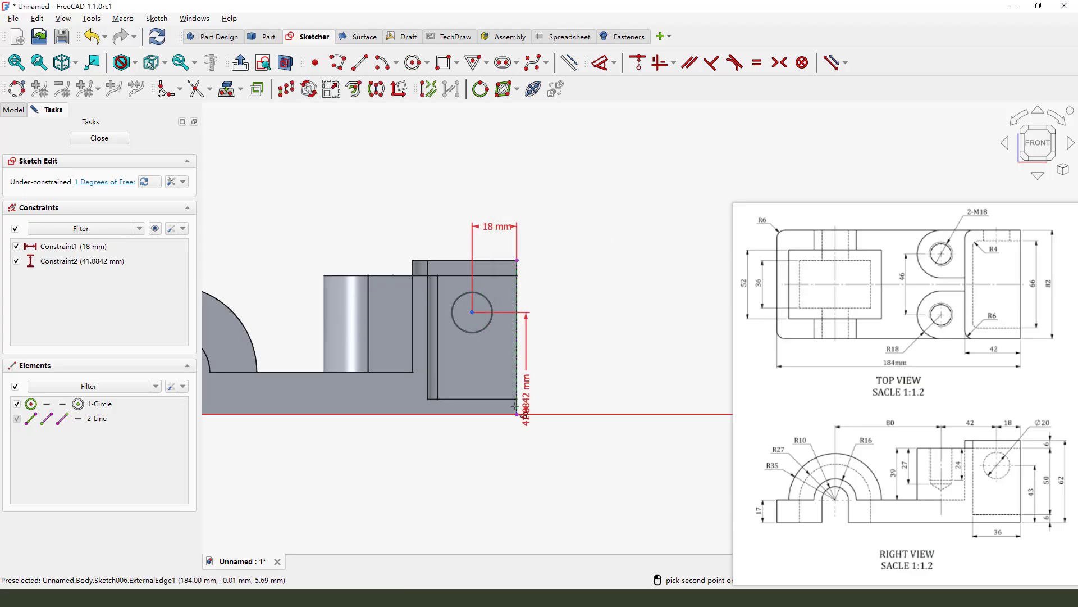
click(564, 366)
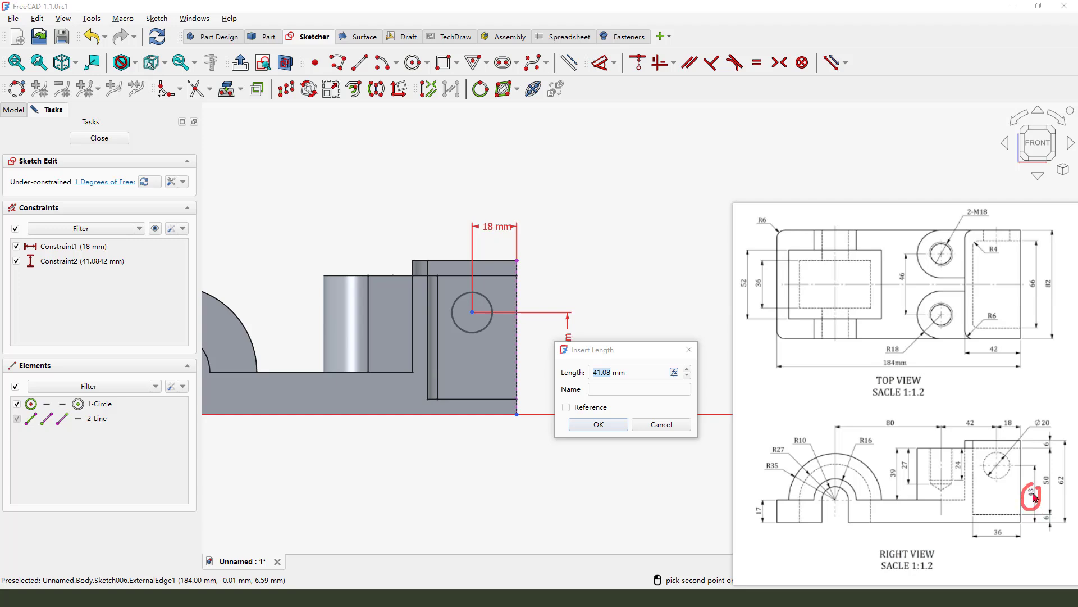
key(Escape)
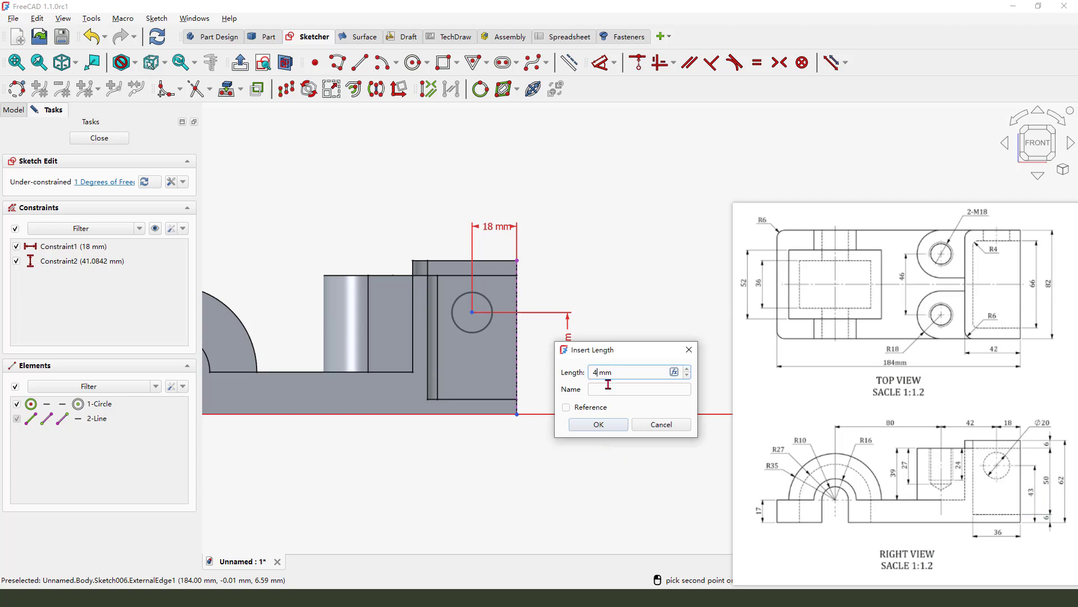
click(599, 424)
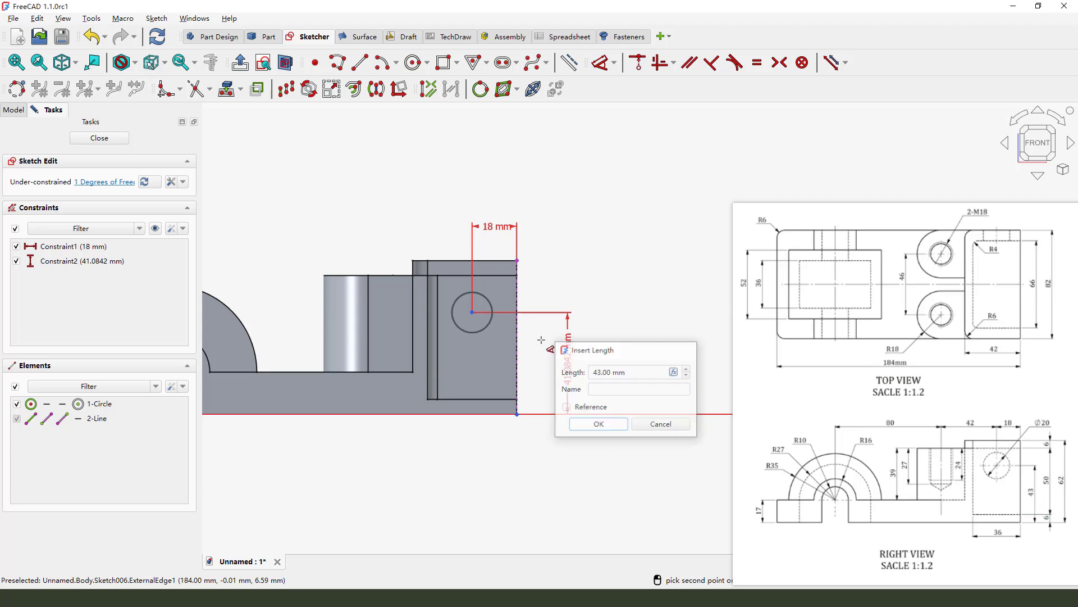
- Set the circle's diameter to 20 mm and close the sketch
click(488, 296)
click(563, 250)
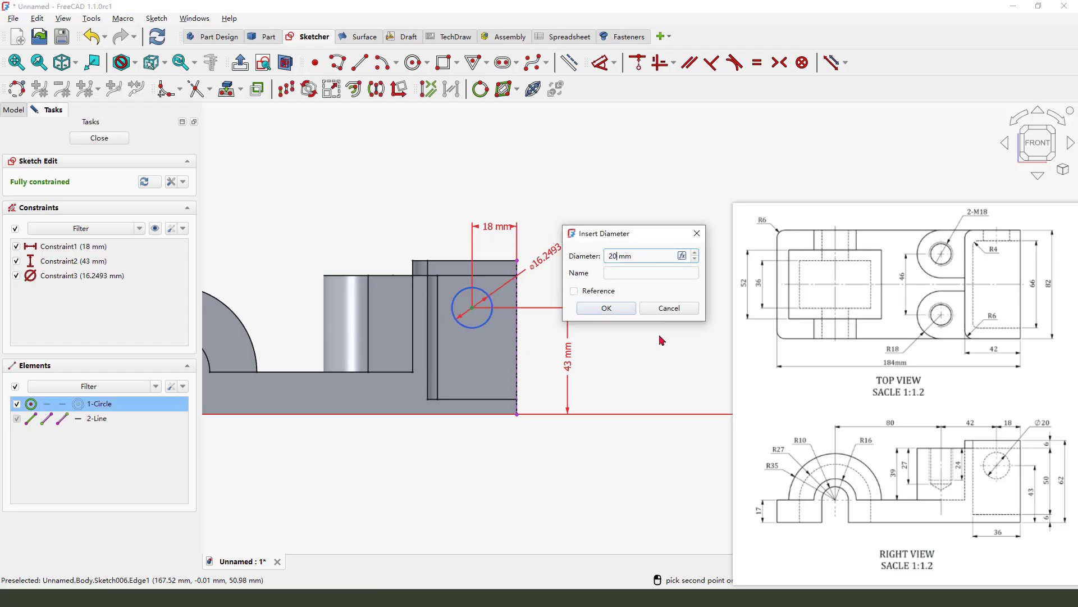
key(Return)
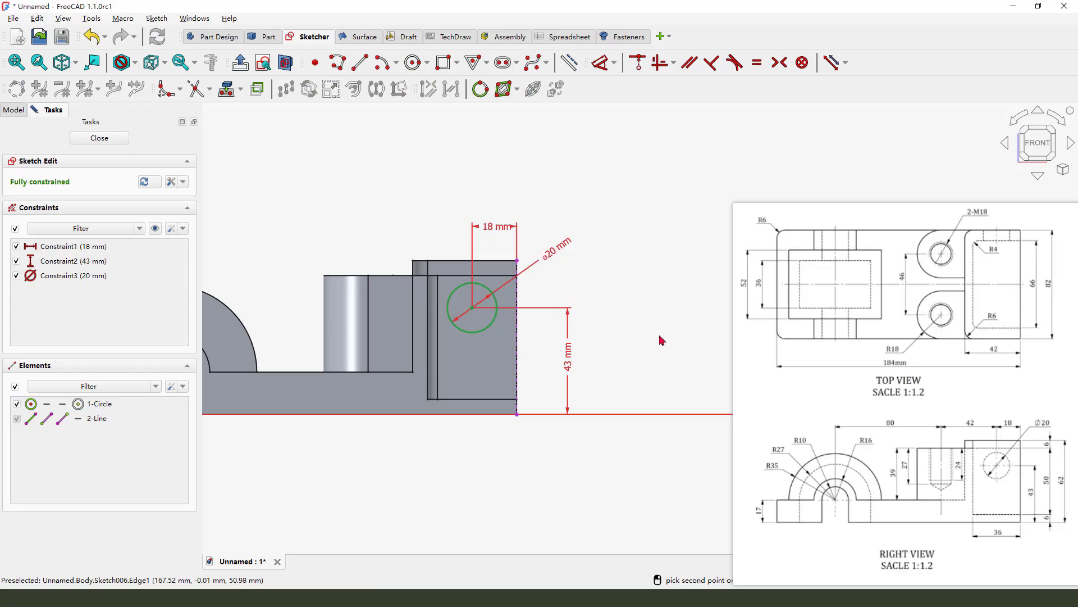
click(99, 137)
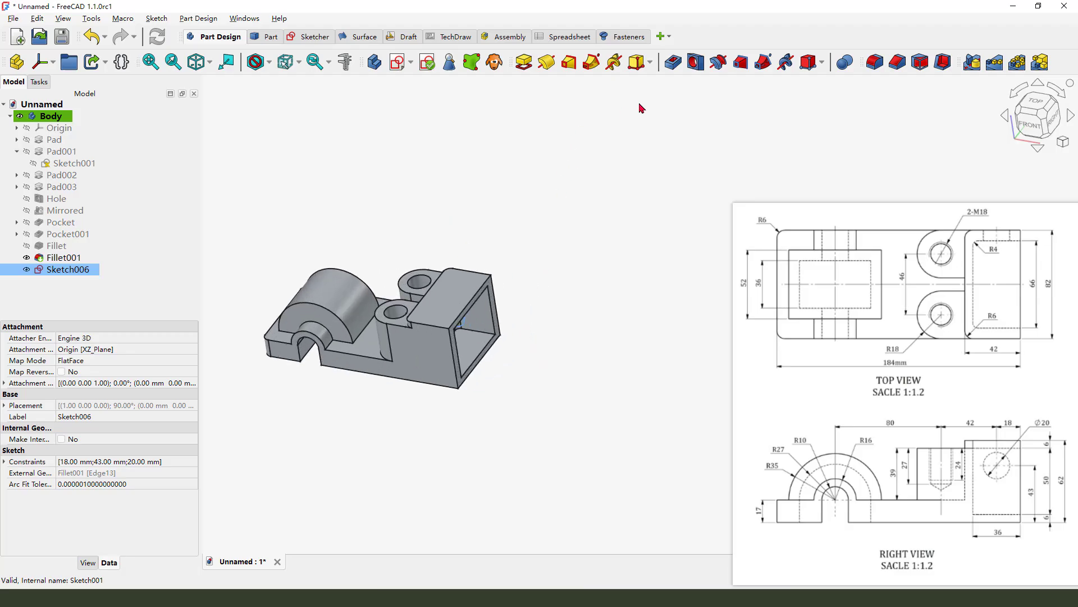
- Pocket the circle one-sided to a length of 114 mm along the sketch normal, cutting through the end block's rear wall
click(673, 62)
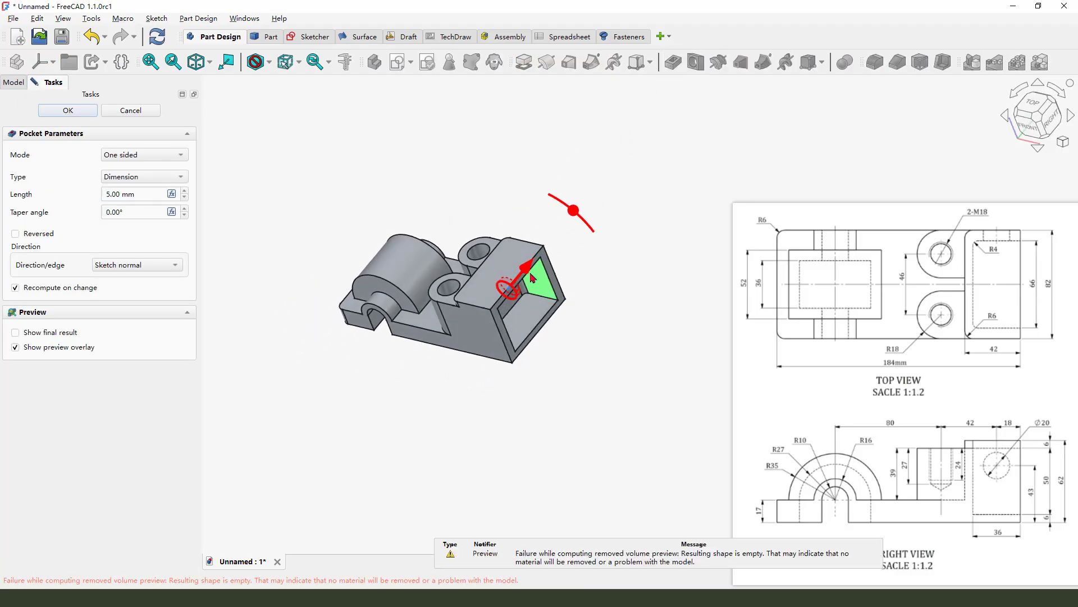
drag(527, 269, 616, 202)
middle_drag(617, 222, 608, 194)
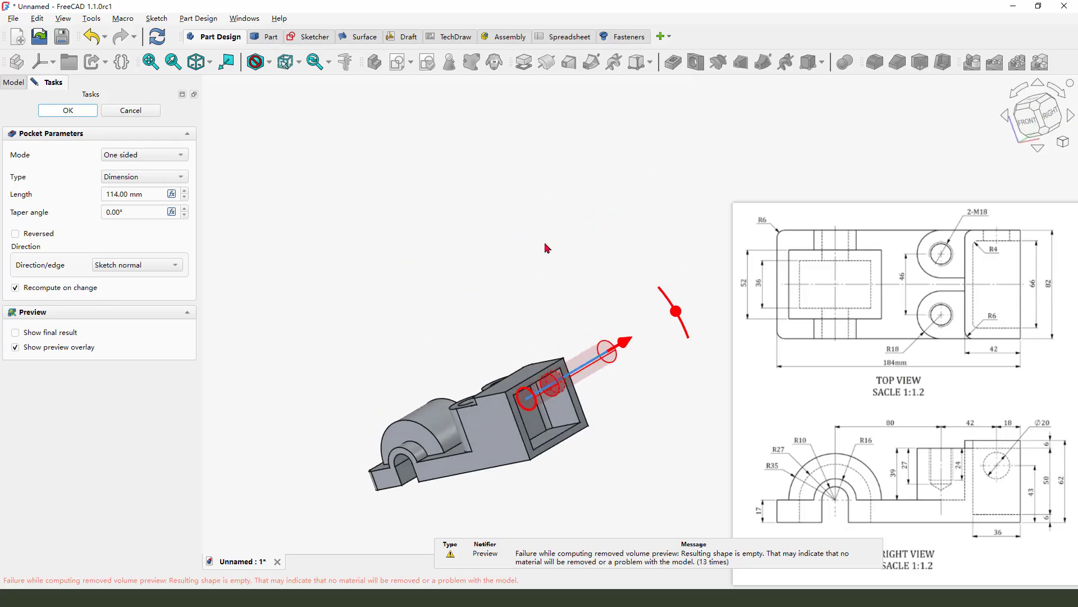
mouse_move(586, 410)
middle_down()
mouse_move(537, 373)
mouse_move(584, 452)
mouse_move(573, 404)
middle_up()
scroll(571, 384, down, 2)
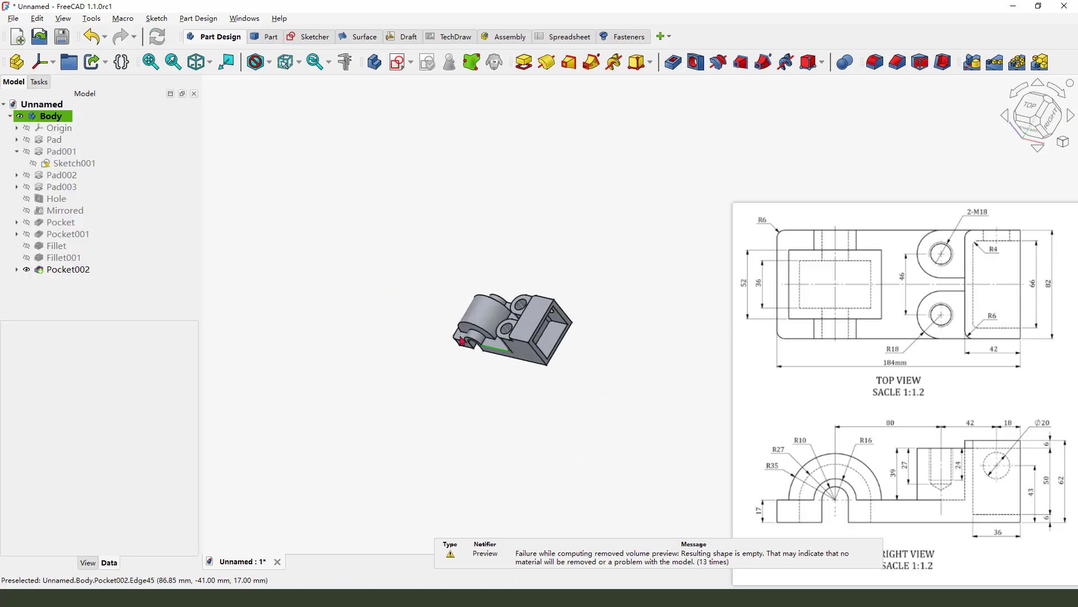
- Examine the finished bracket from several sides, including the arch, the lugs and the end block, against the reference drawing
middle_drag(532, 477, 420, 348)
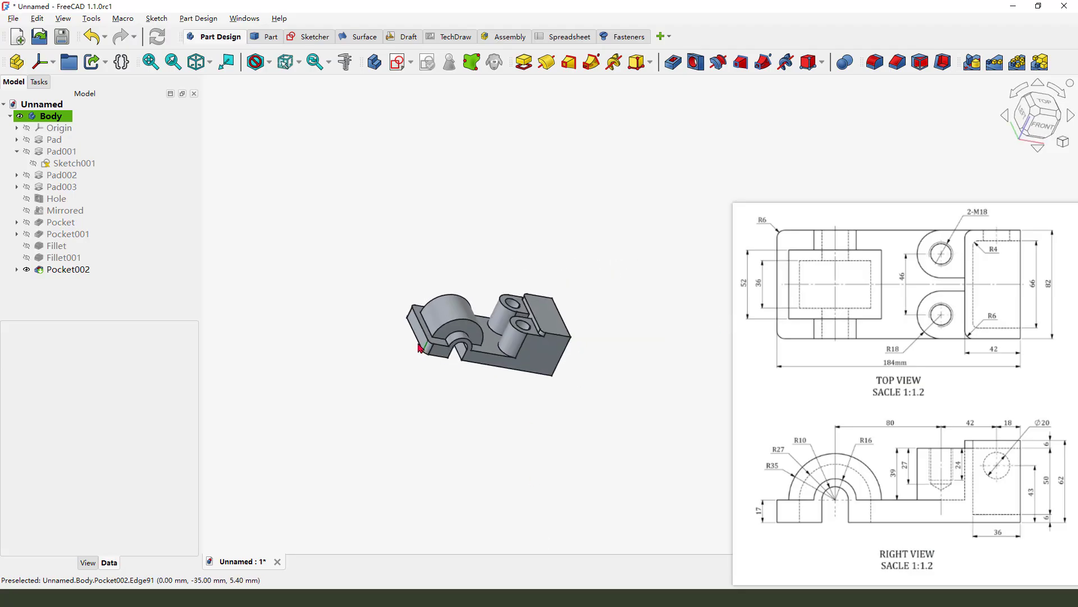
scroll(517, 289, up, 3)
middle_drag(483, 328, 328, 254)
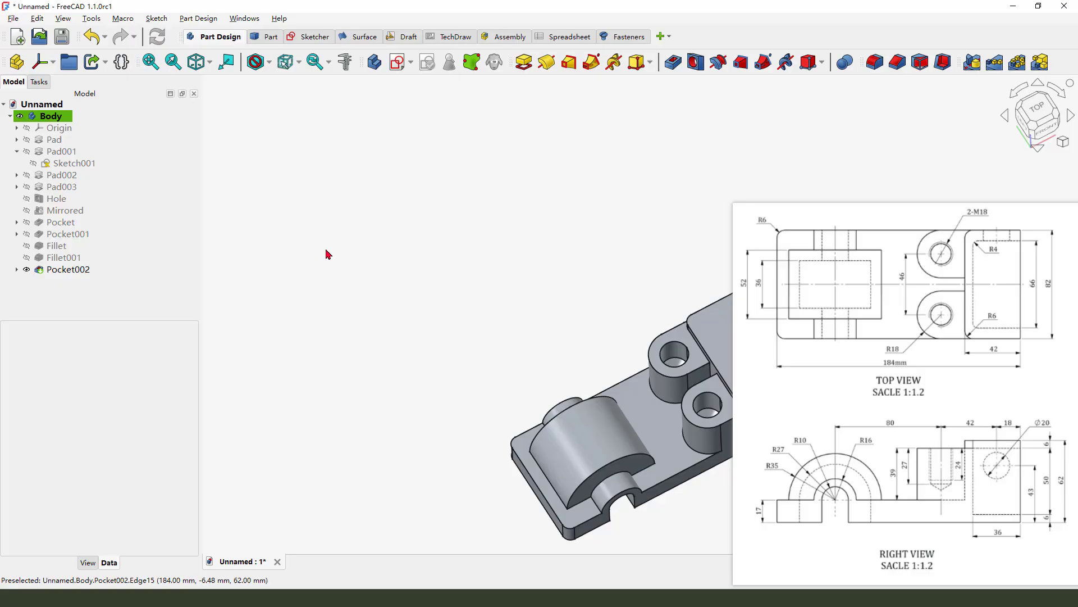
scroll(328, 254, down, 5)
scroll(536, 325, up, 5)
middle_drag(362, 312, 375, 284)
scroll(604, 292, down, 4)
scroll(417, 299, up, 5)
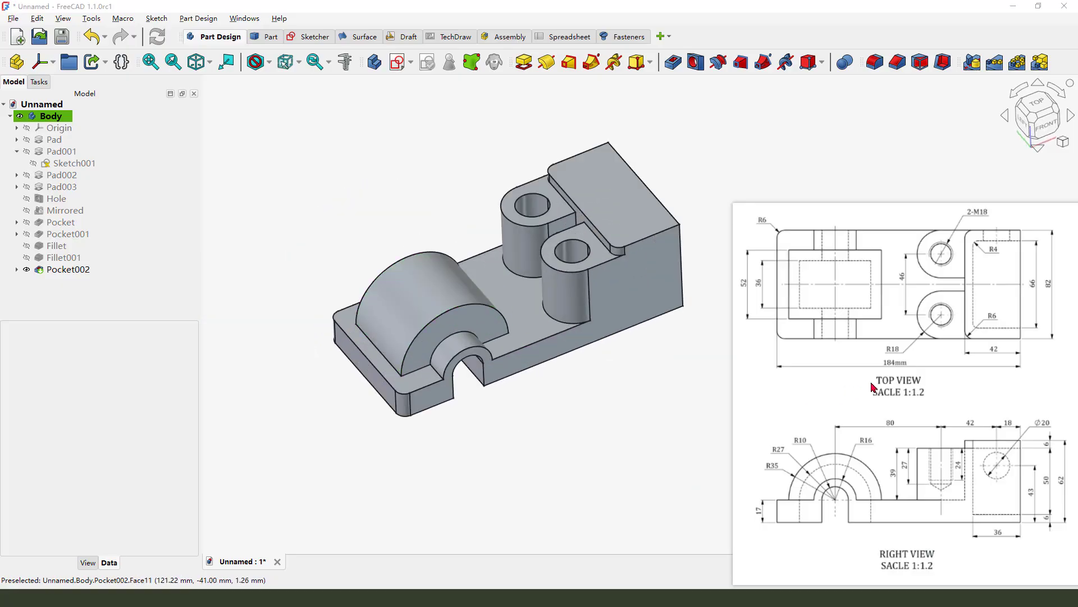
scroll(489, 260, up, 4)
scroll(549, 320, down, 3)
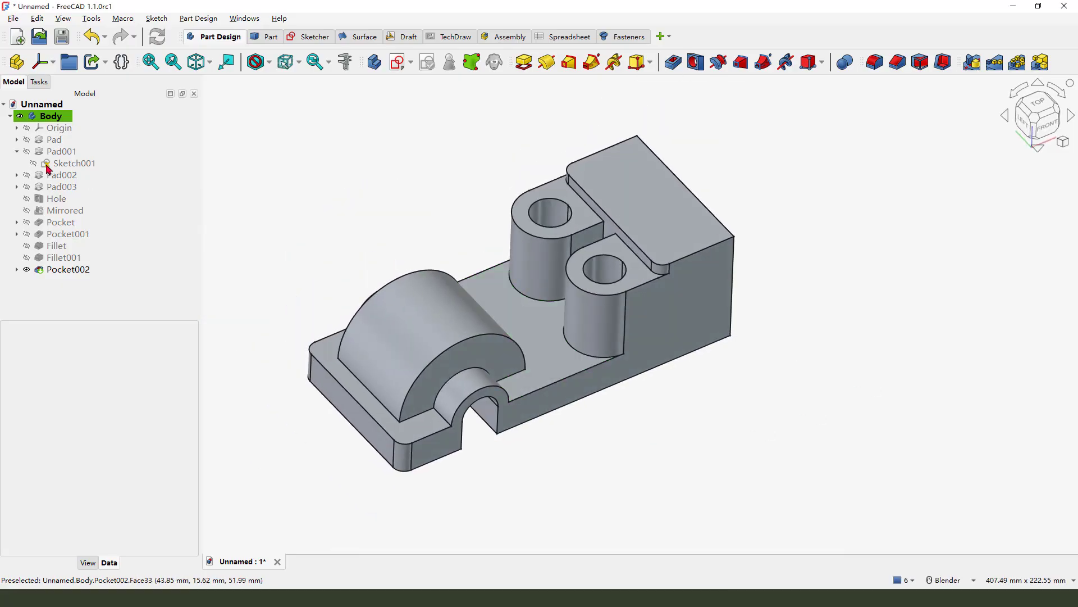
- Change the body's shape appearance to the orange basic colour #ffaa00
click(56, 117)
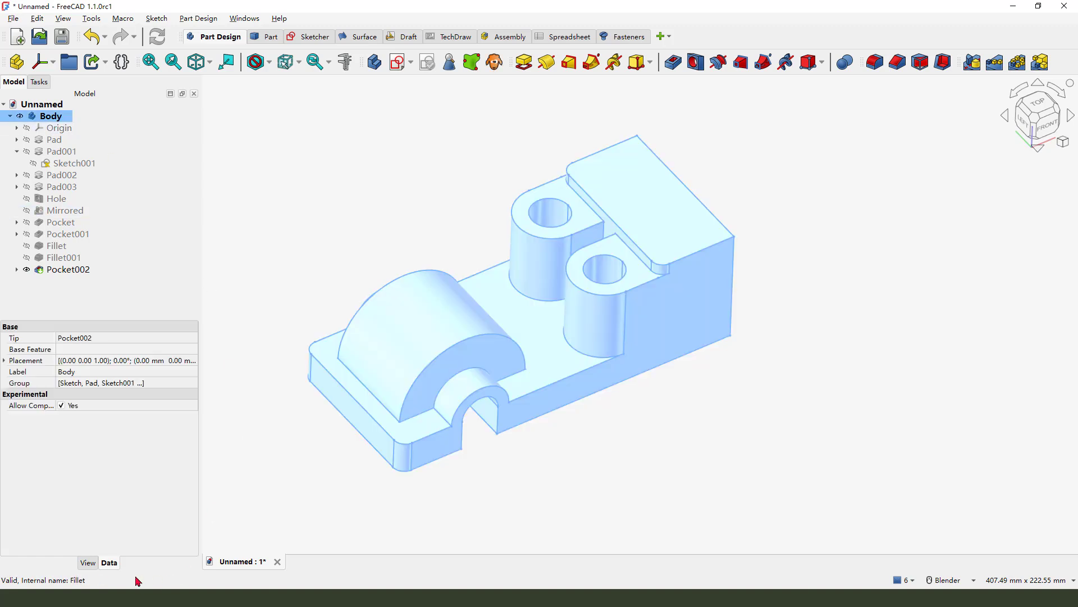
click(87, 563)
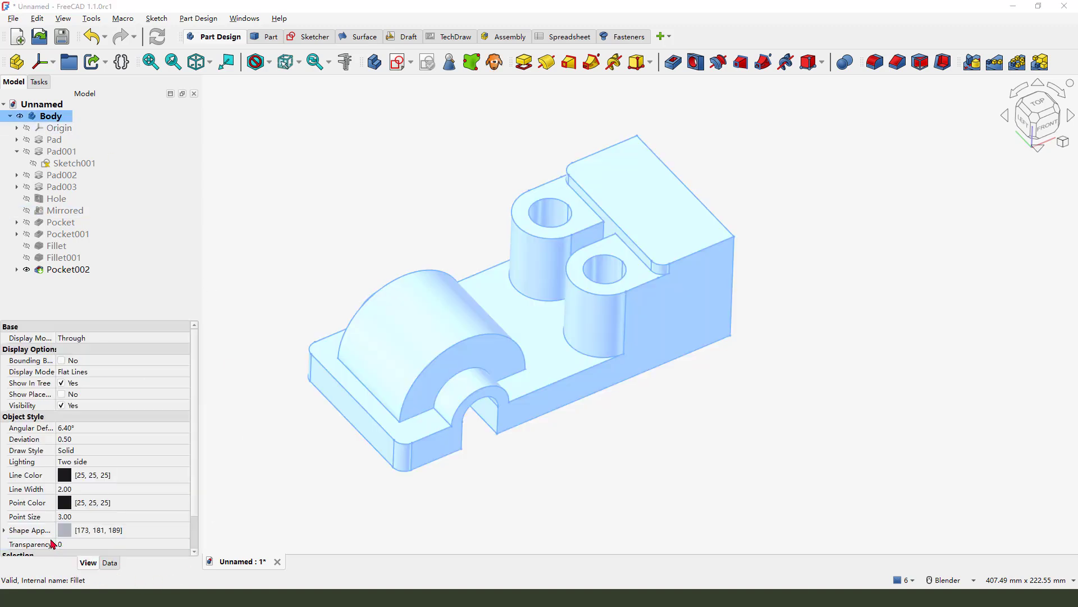
click(80, 531)
click(129, 529)
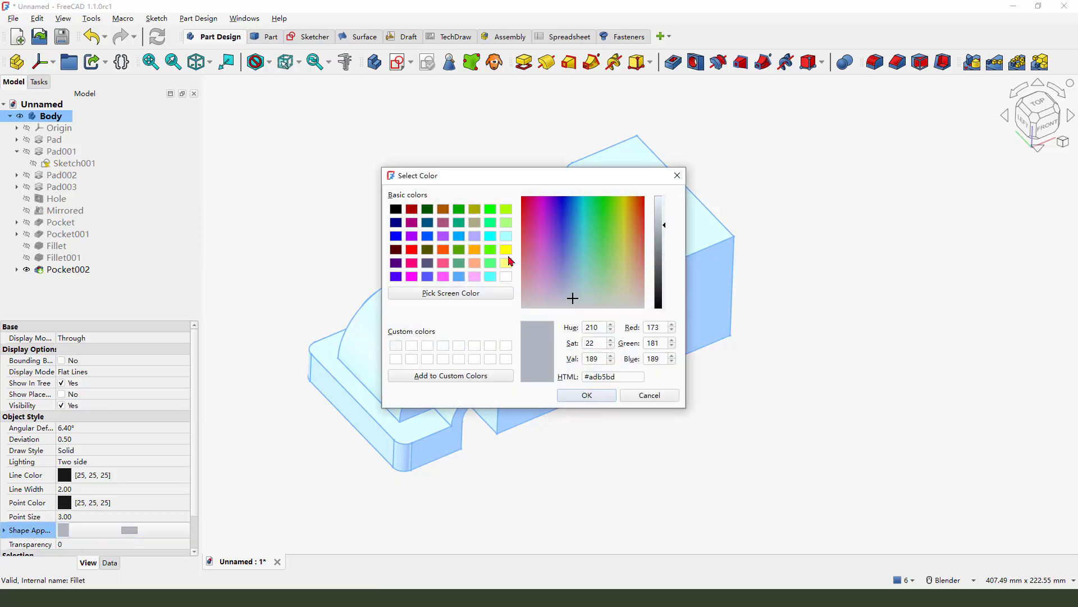
click(506, 249)
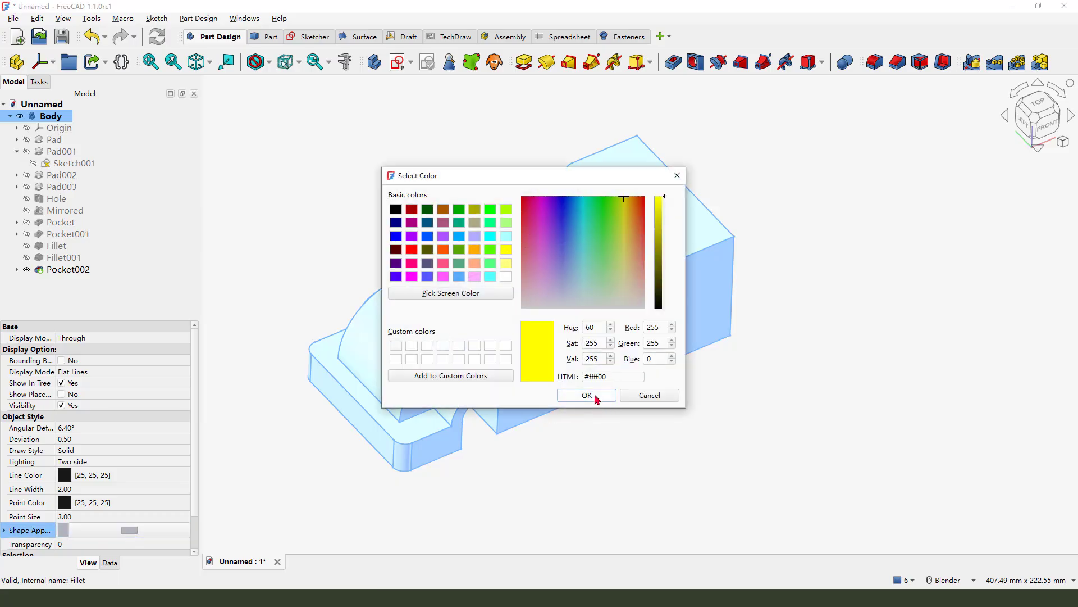
click(477, 250)
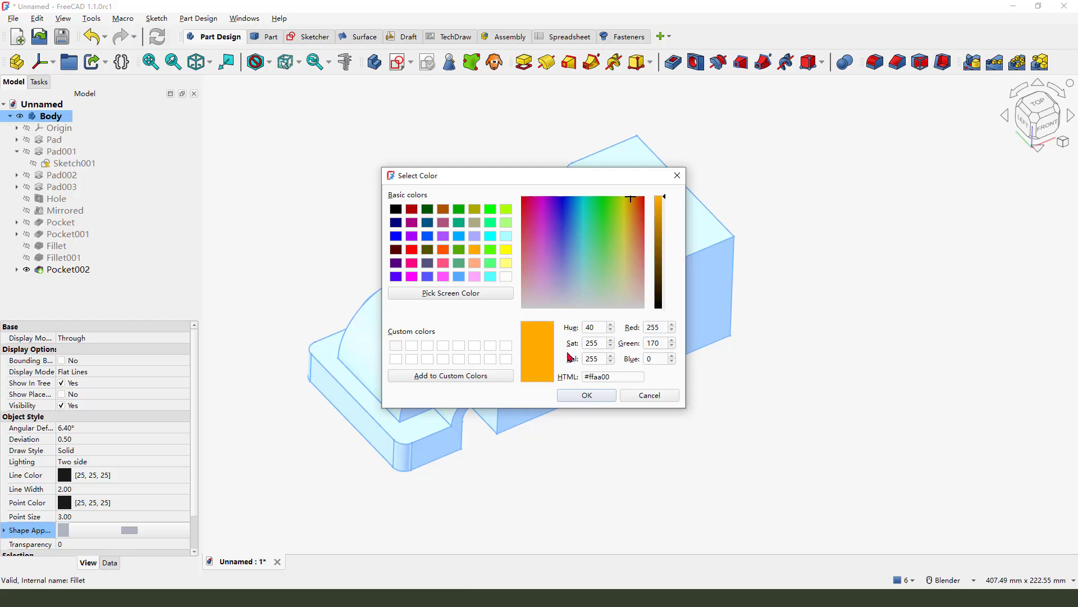
click(587, 395)
middle_drag(594, 336, 613, 411)
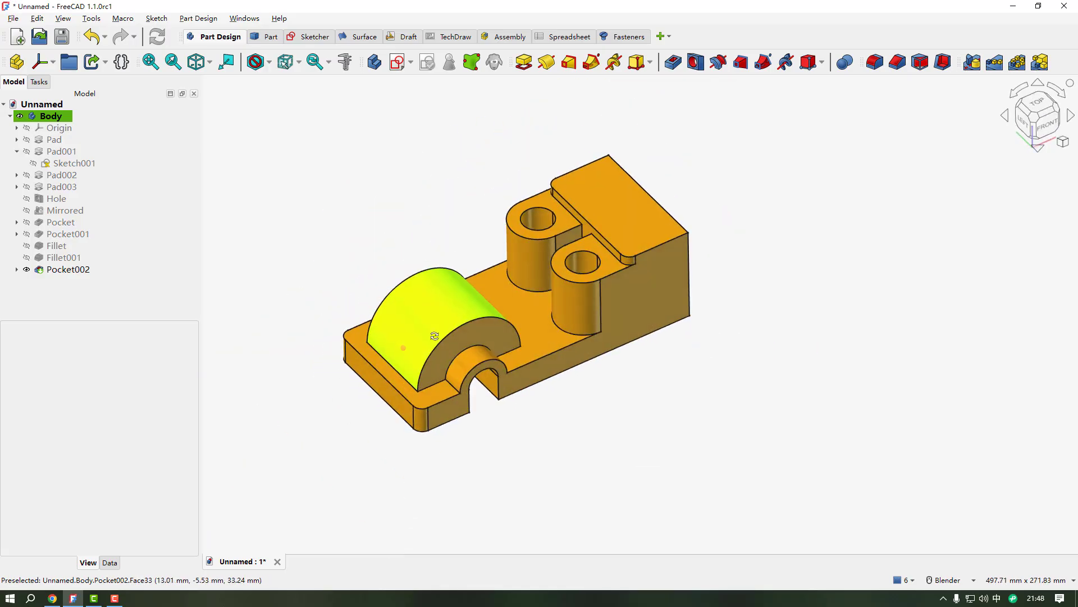